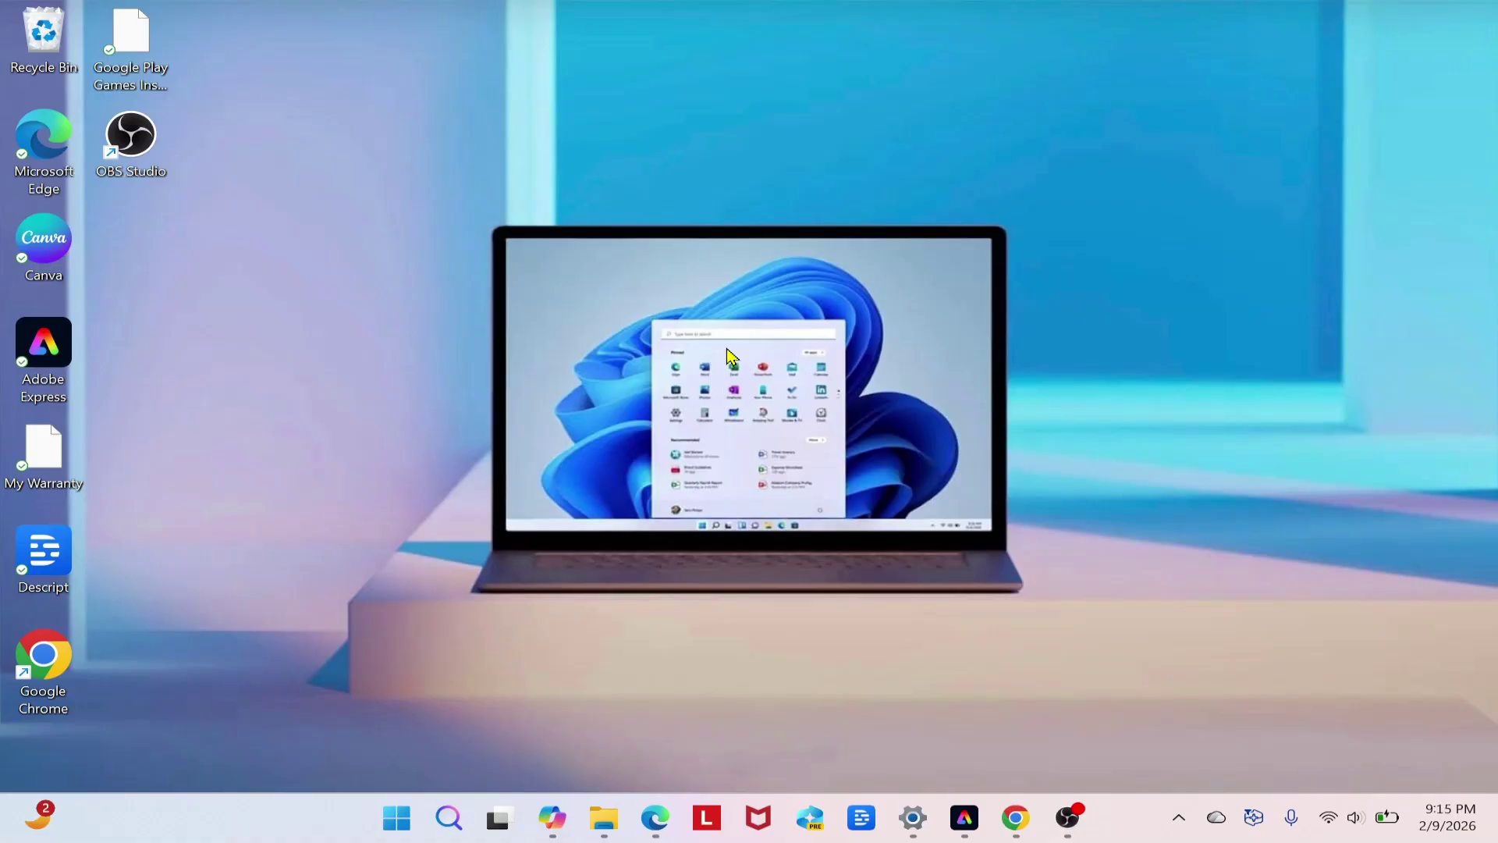
# Step: Launch Excel and create a new blank workbook
pyautogui.click(397, 817)
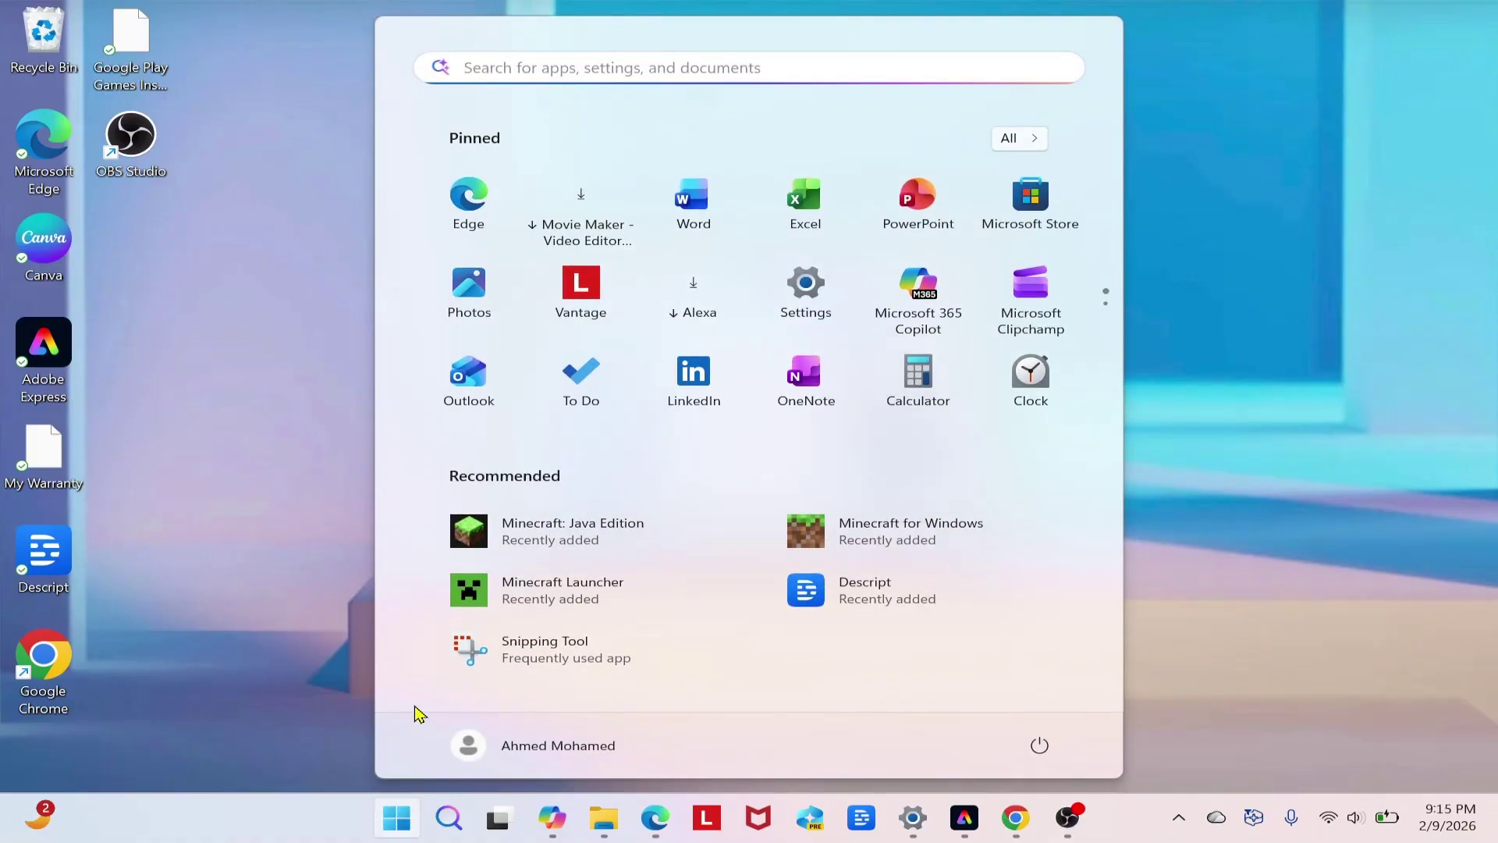
pyautogui.write('EXCEL')
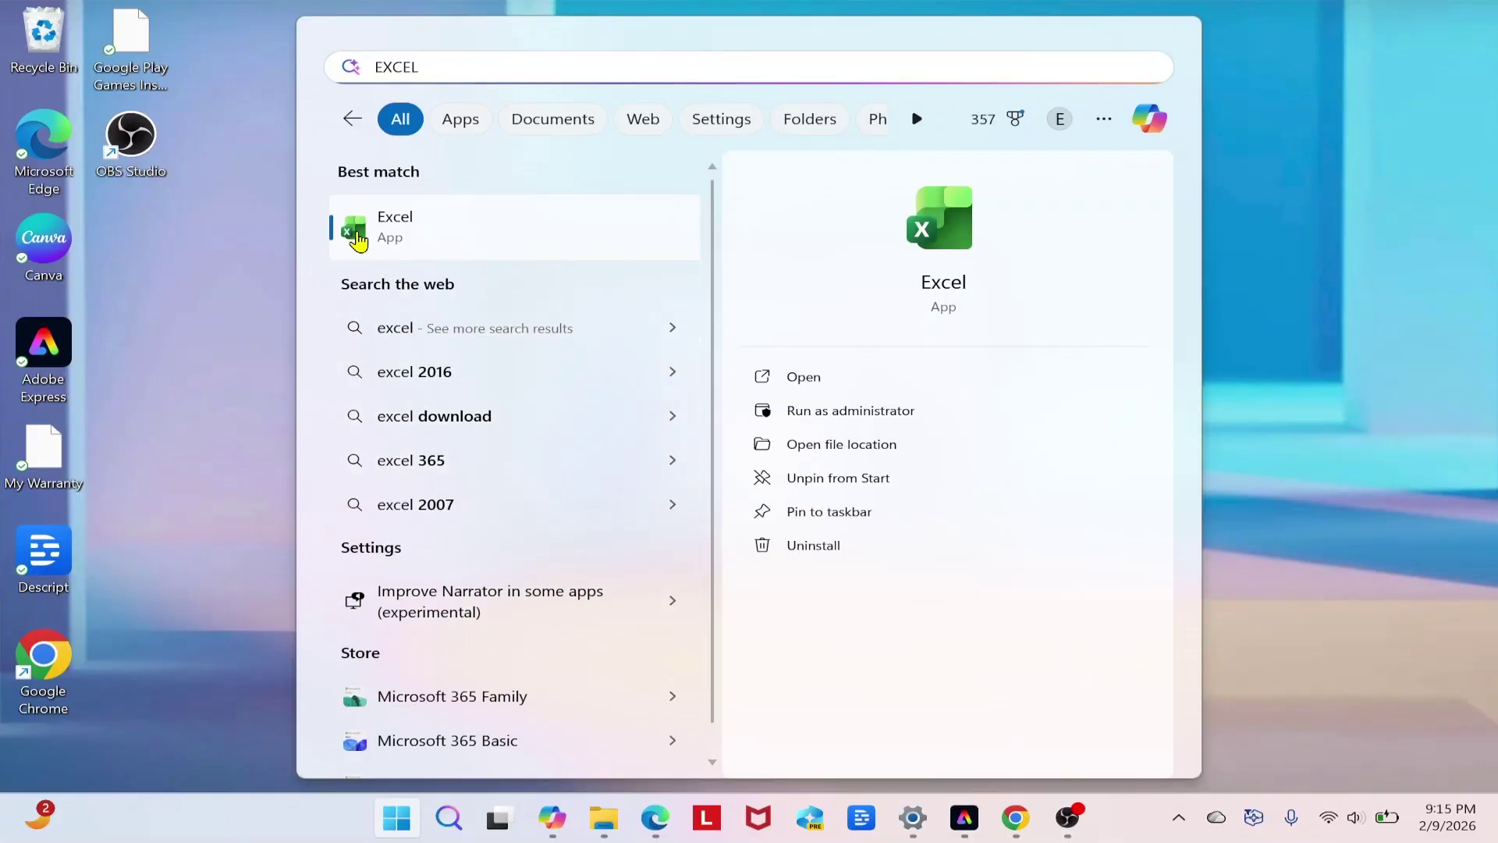
pyautogui.click(468, 240)
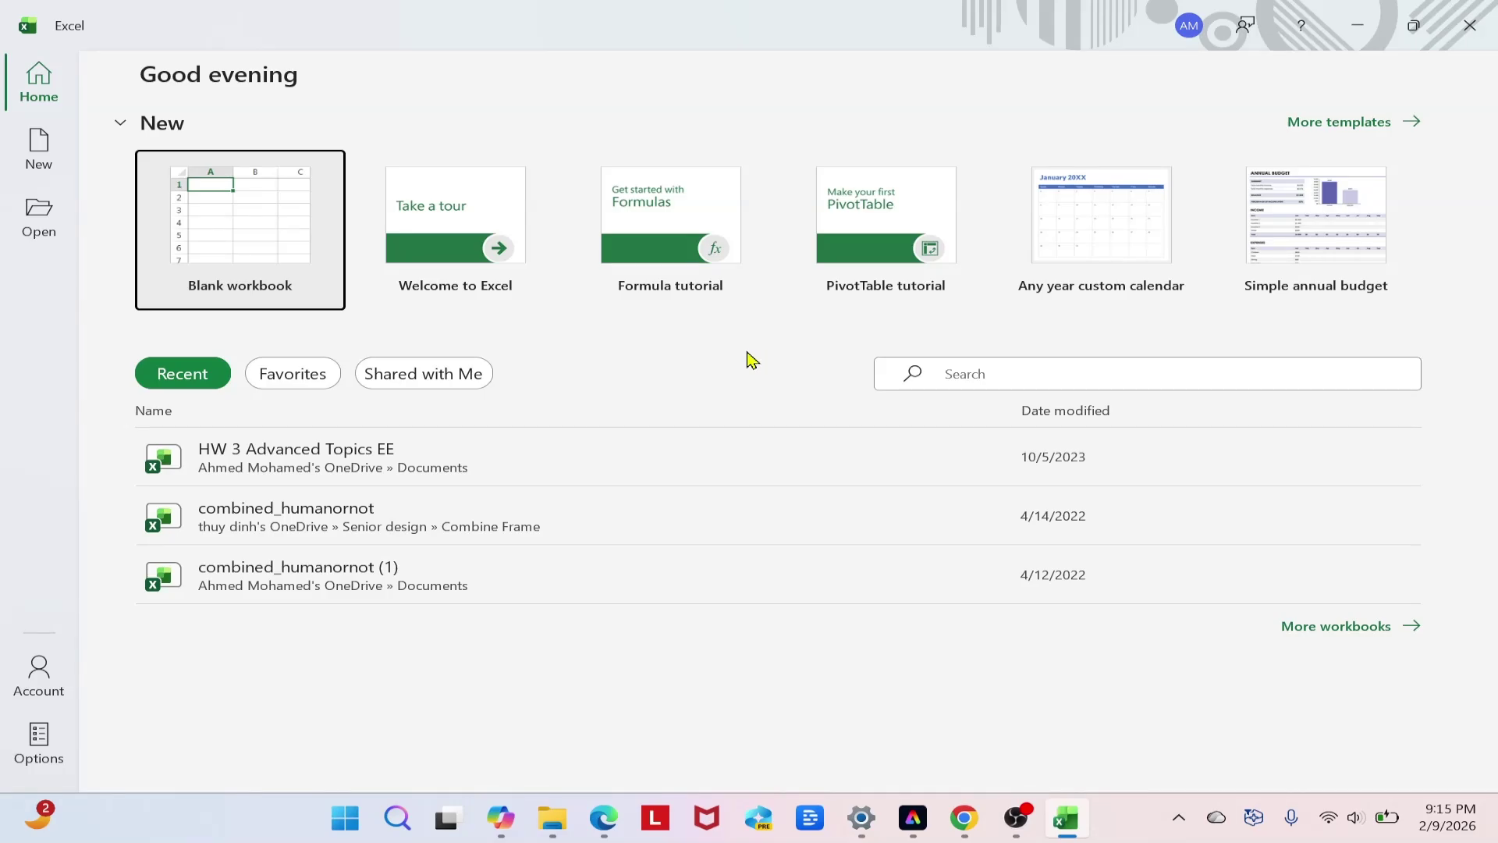
pyautogui.click(235, 236)
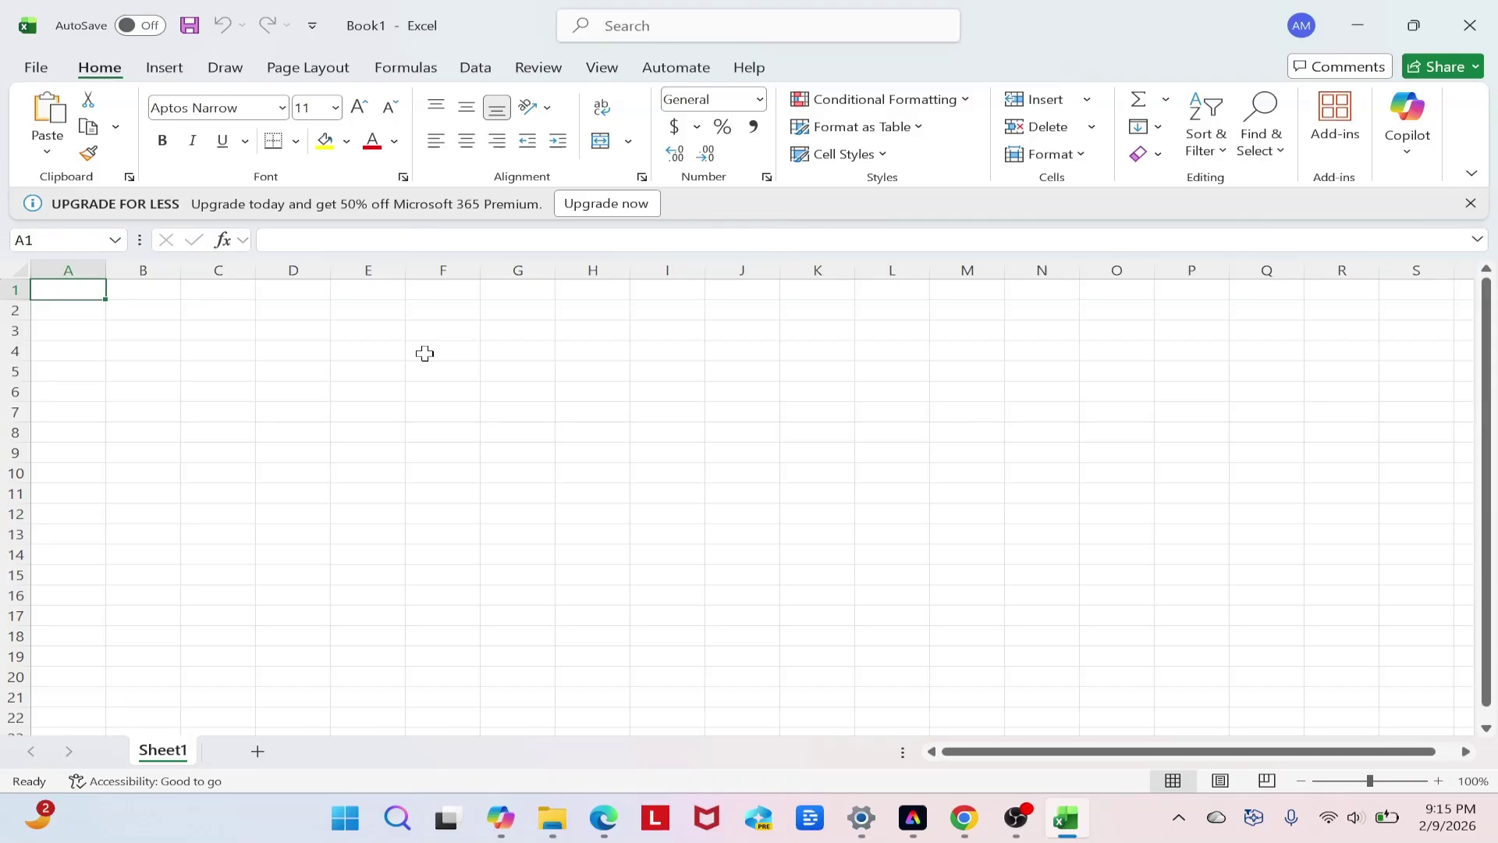
# Step: Enter the formula =TODAY() in cell A1 to return the current date
pyautogui.write('=T')
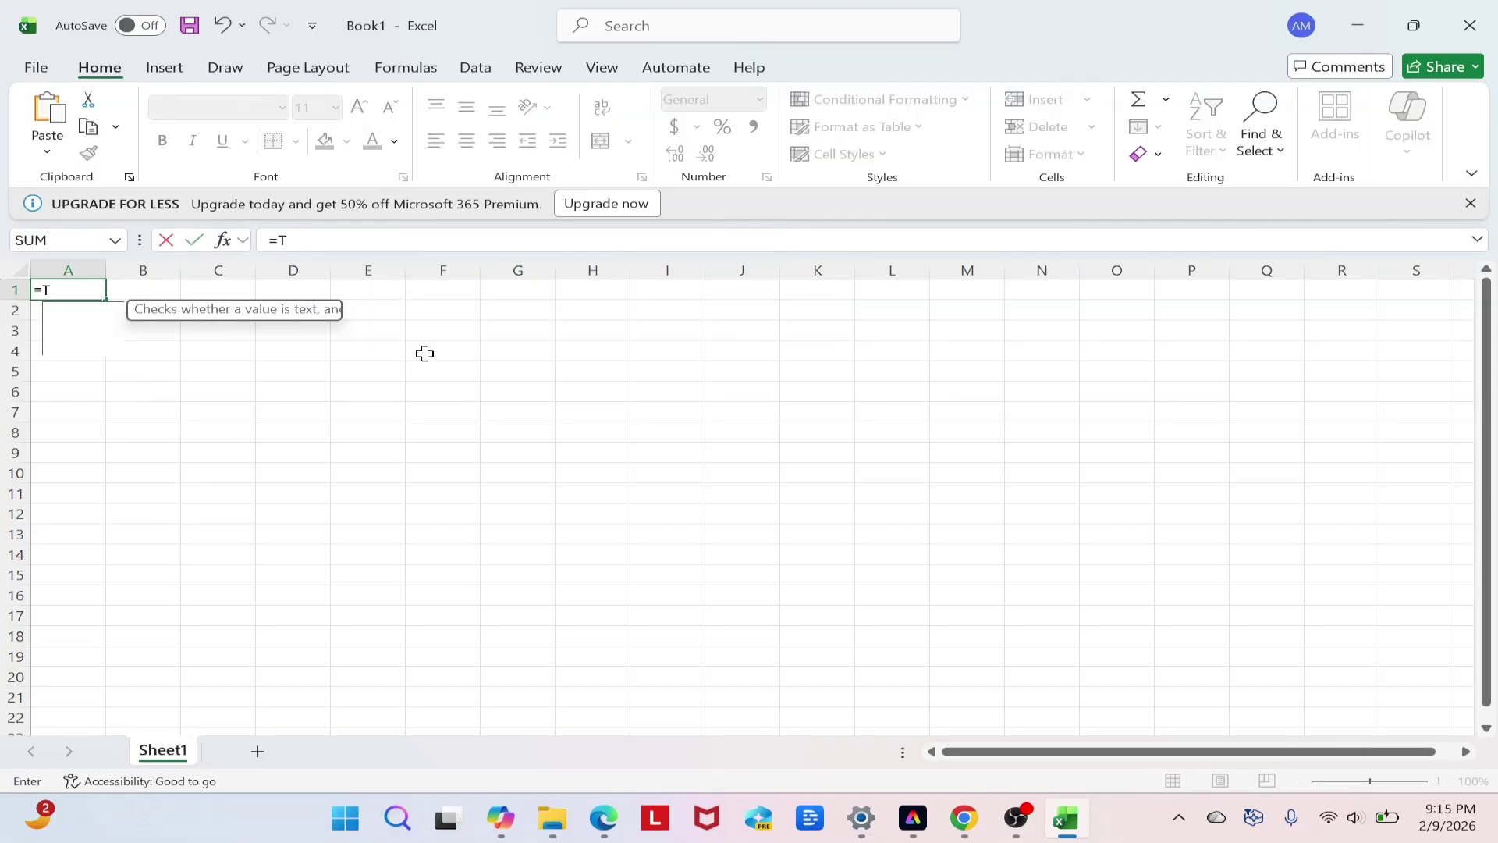
pyautogui.write('ODAY()')
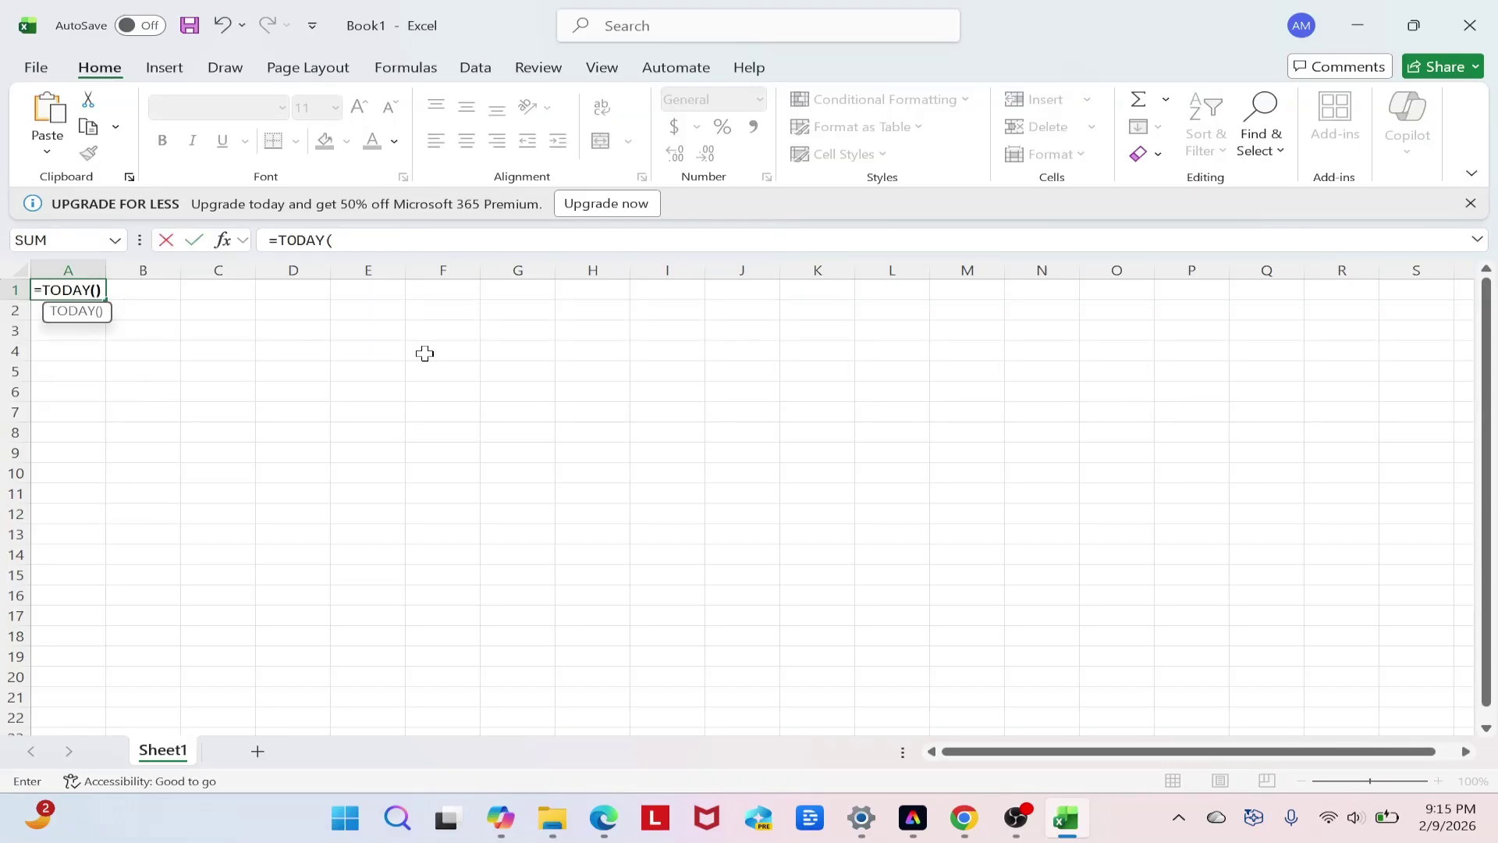
pyautogui.press('Return')
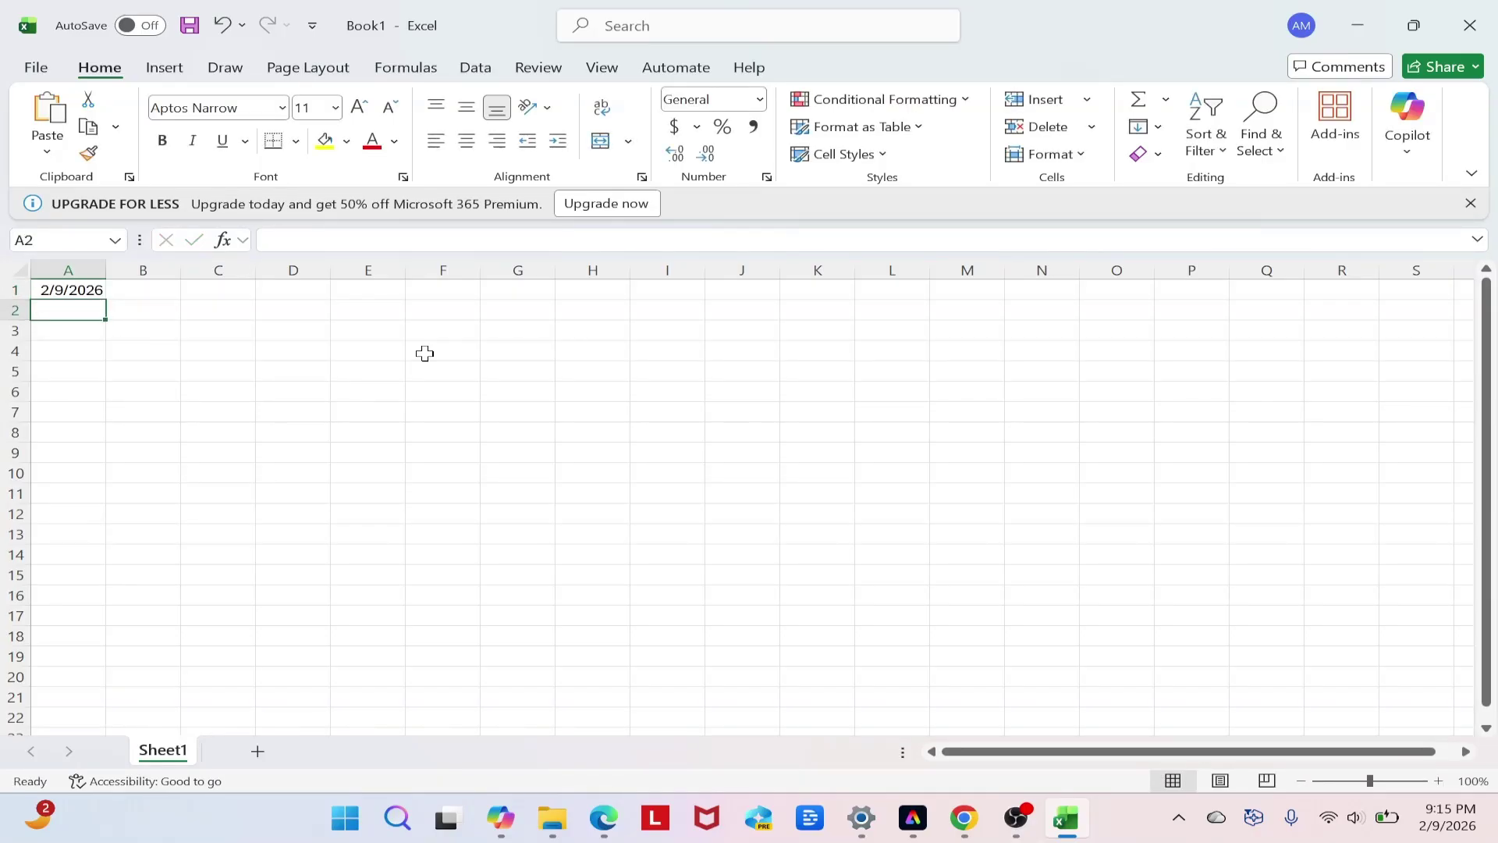
# Step: Enter the formula =NOW() in cell A2 to return the current date and time
pyautogui.write('=')
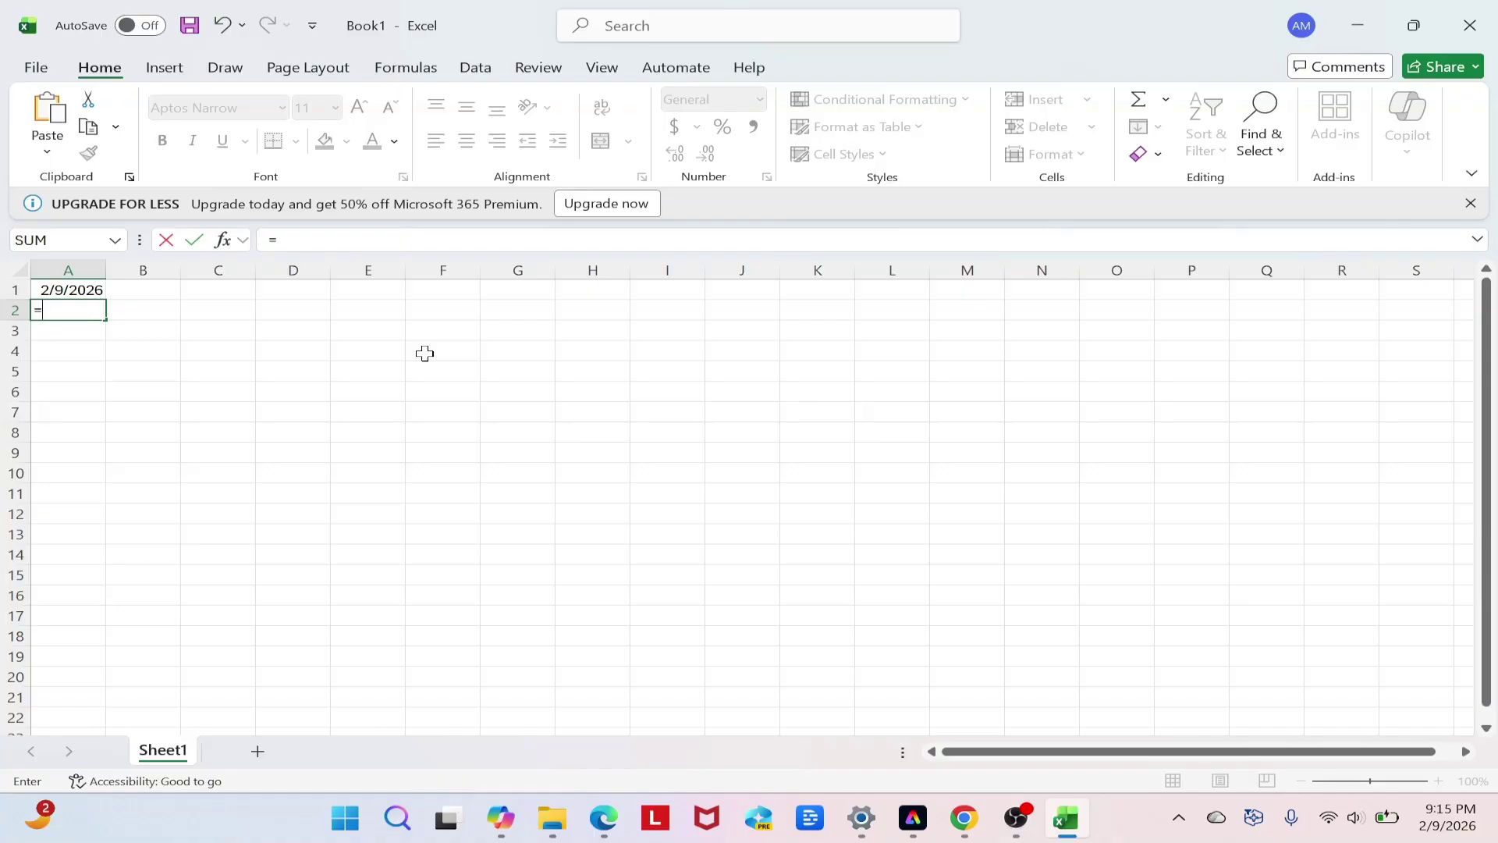
pyautogui.write('NOW')
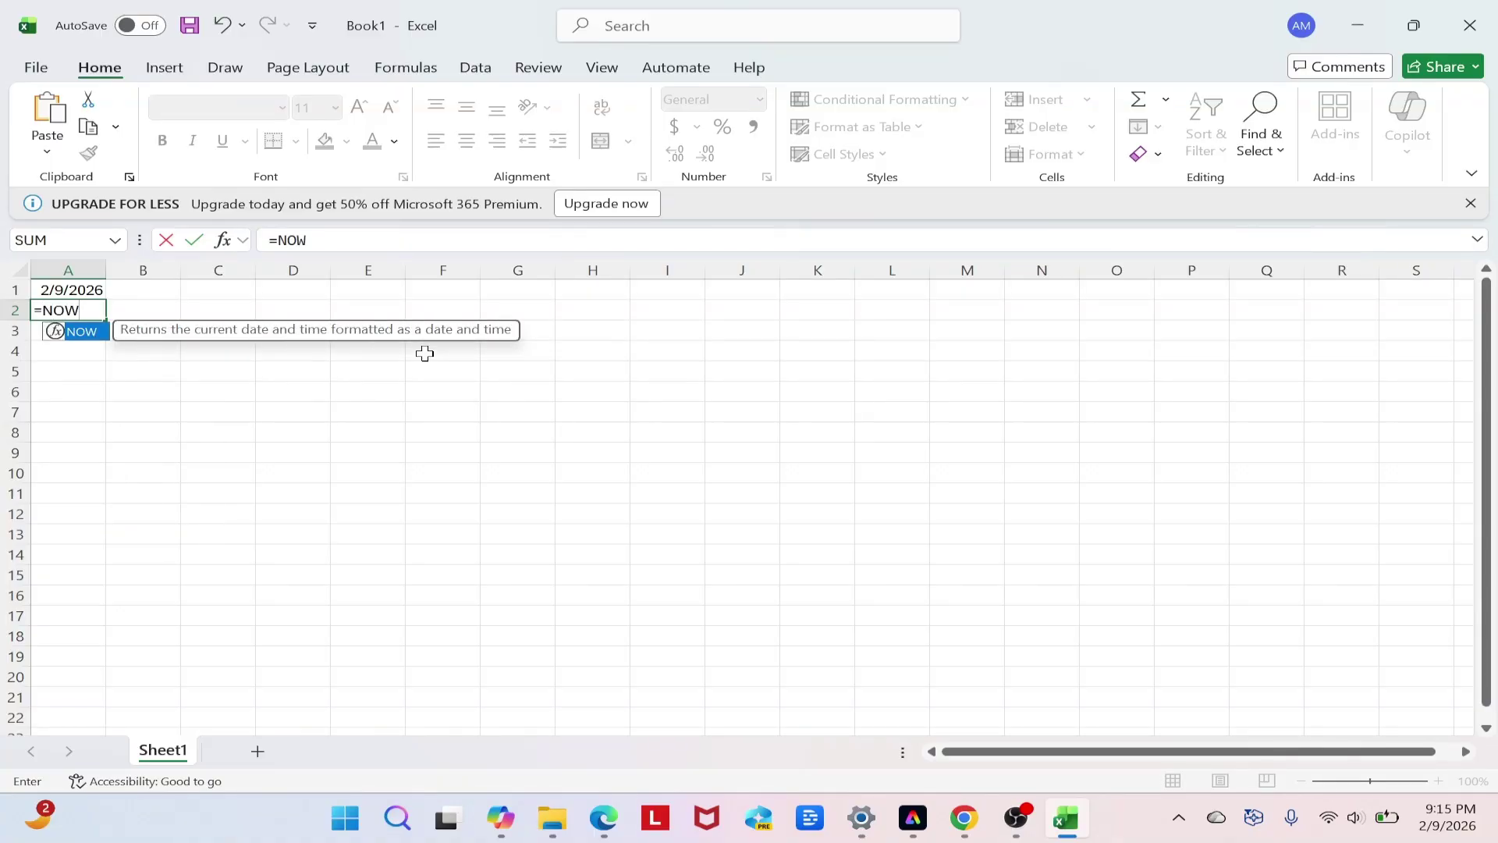
pyautogui.write('()')
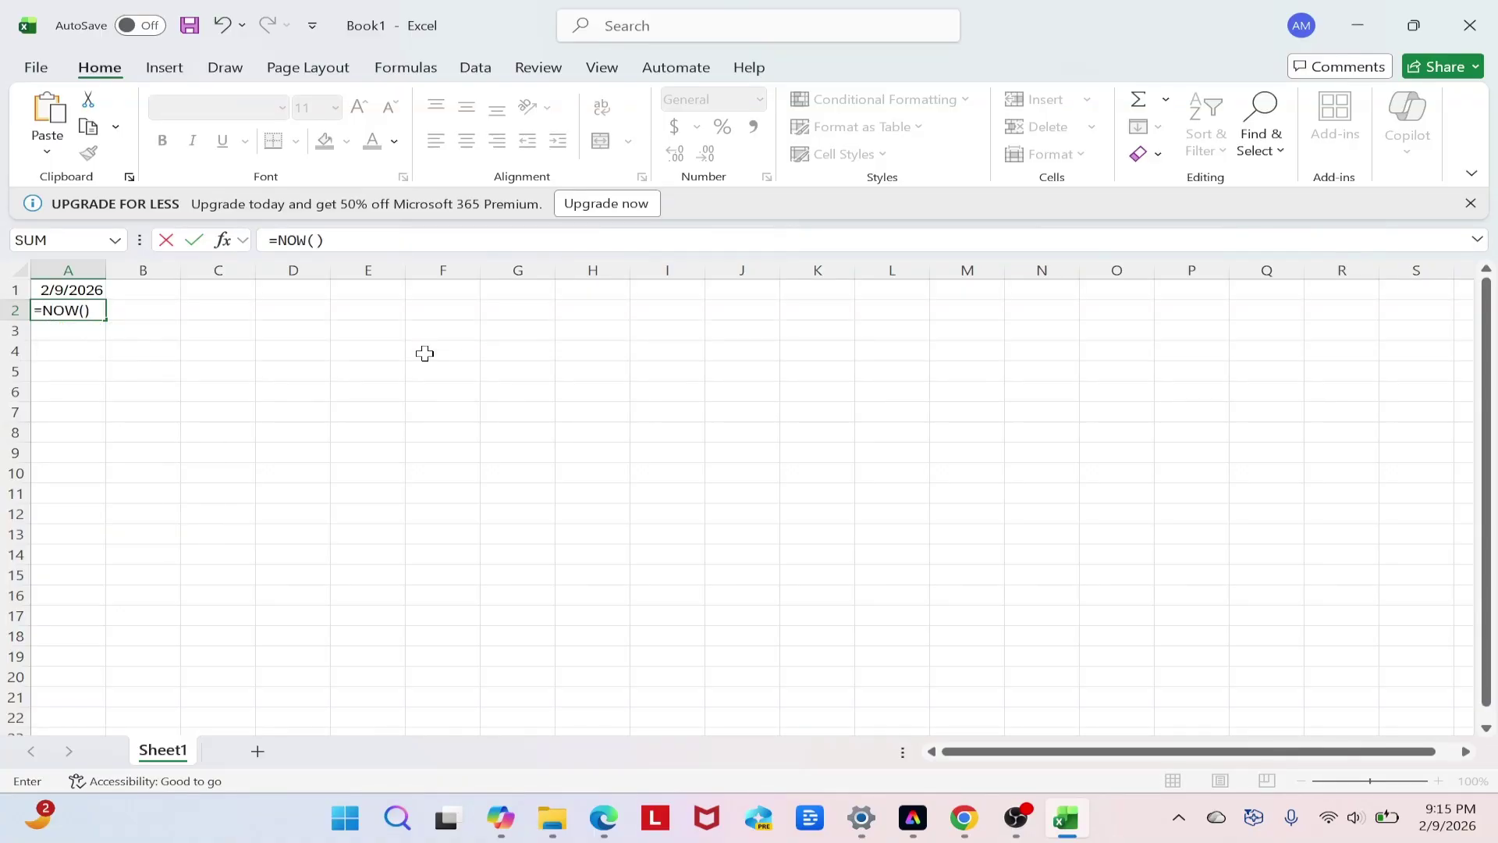
pyautogui.press('Return')
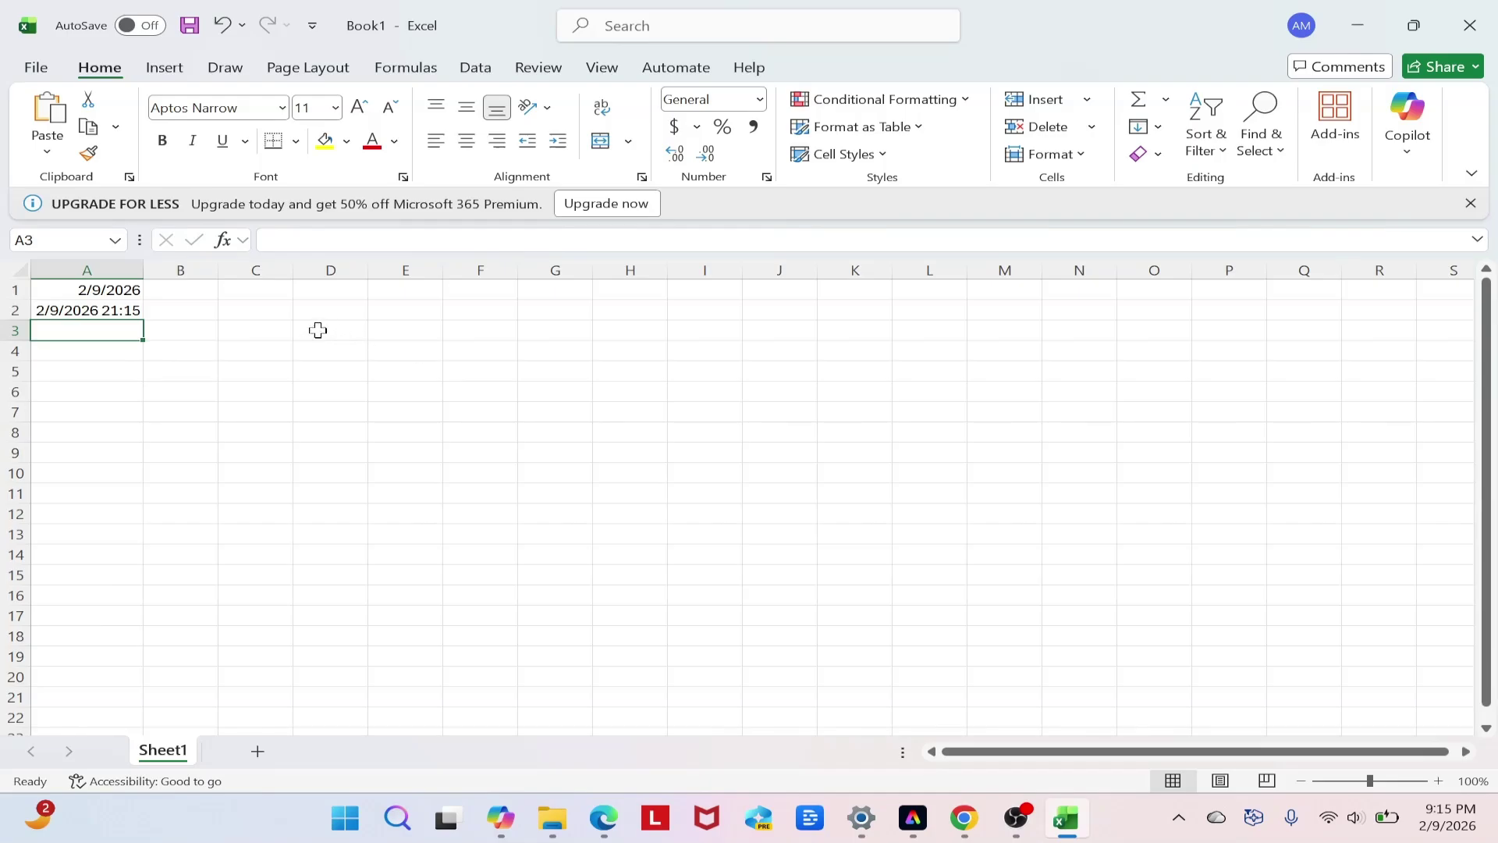
# Step: Review the formulas in A1 and A2 and widen column A slightly
pyautogui.click(55, 291)
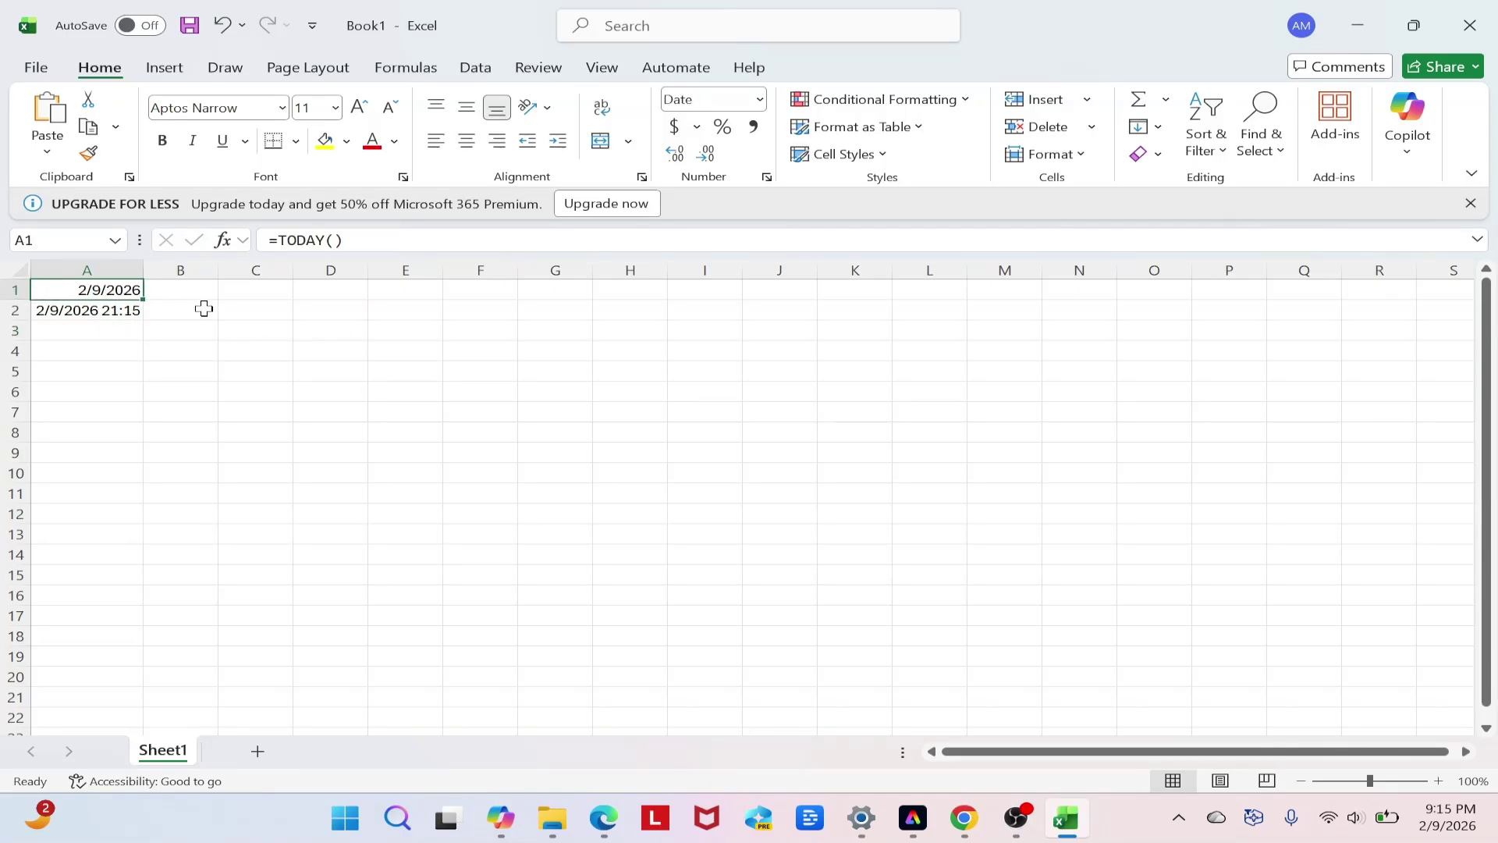
pyautogui.click(83, 310)
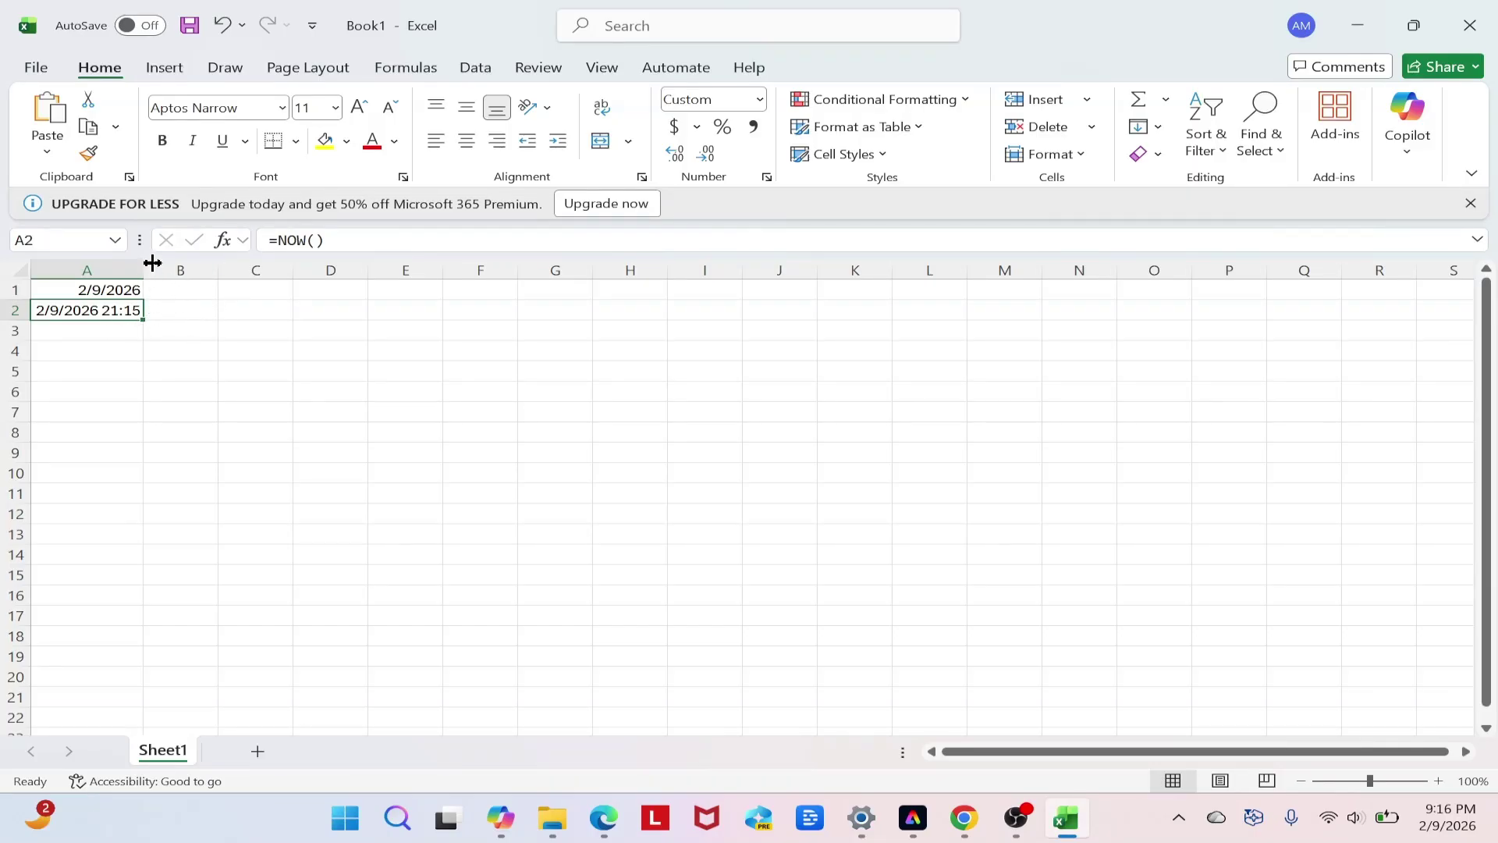
pyautogui.moveTo(142, 262); pyautogui.dragTo(169, 263)
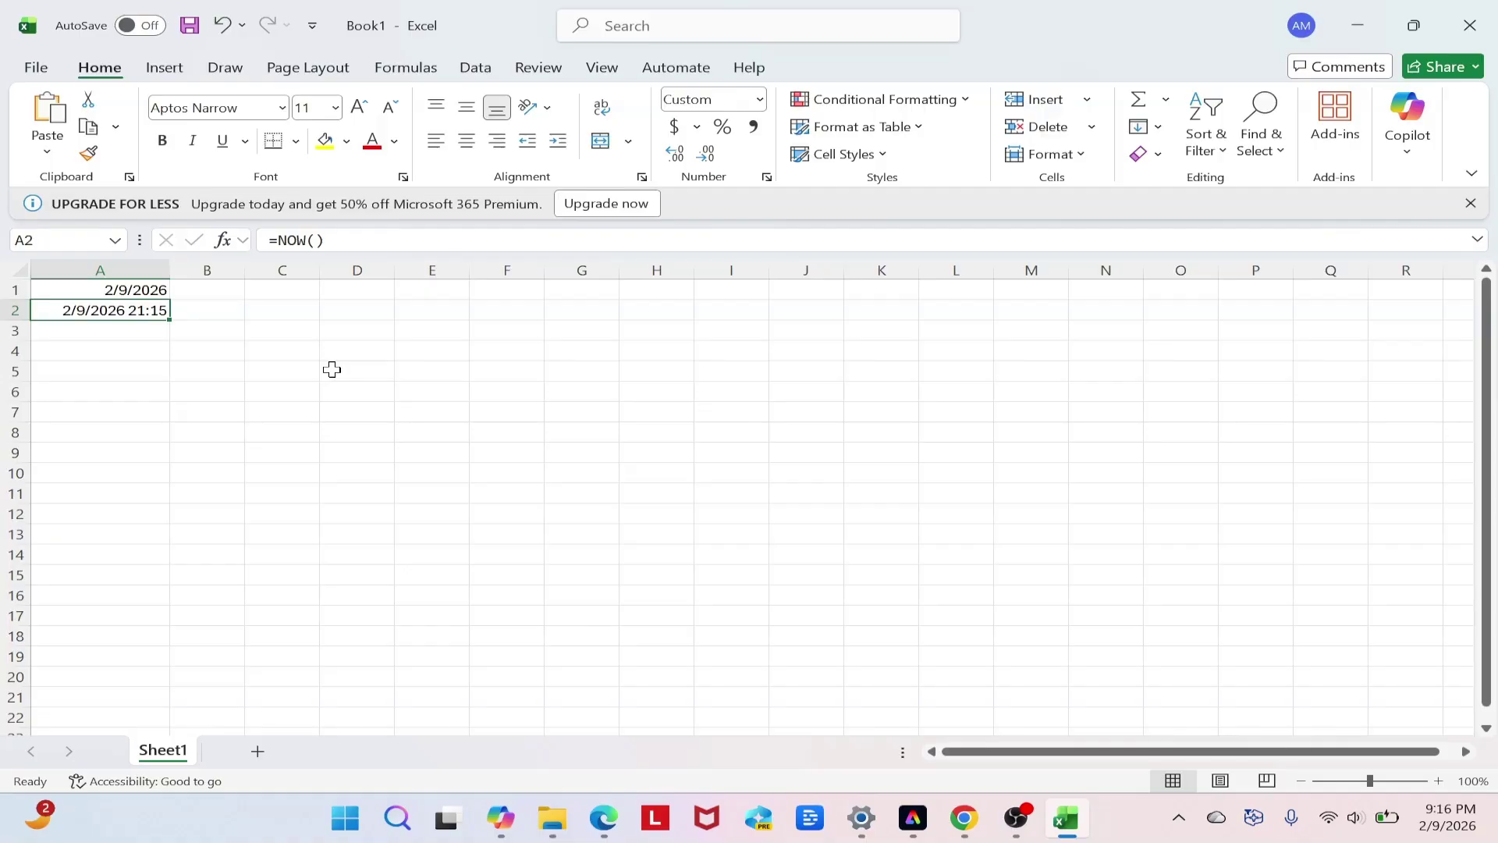
# Step: Clear the date formulas from column A and enter a sample first, middle and last name in cell A1
pyautogui.scroll(-3, 332, 369)
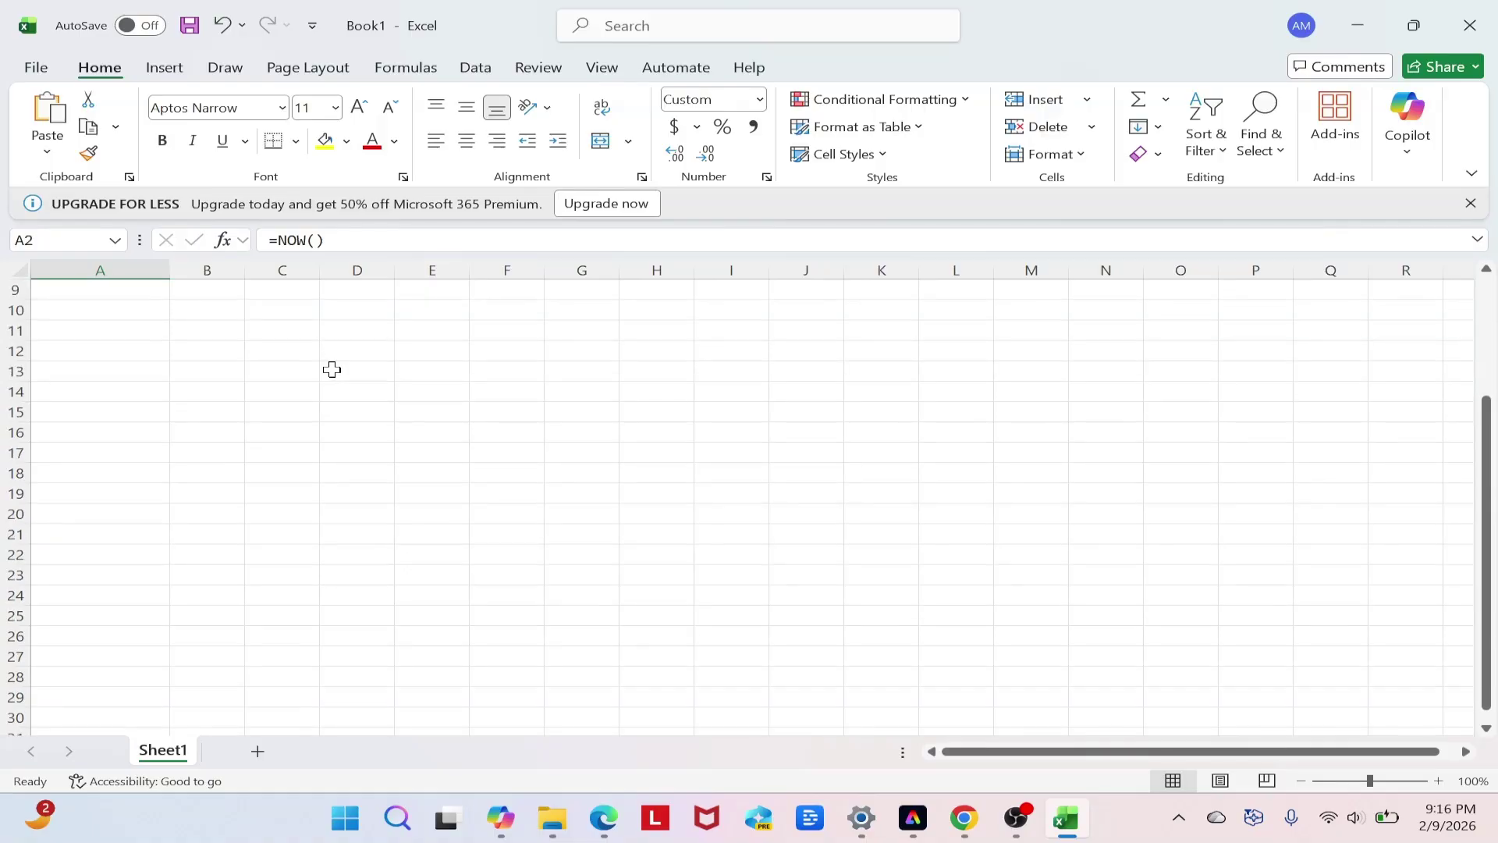
pyautogui.hotkey('ctrl', 'z')
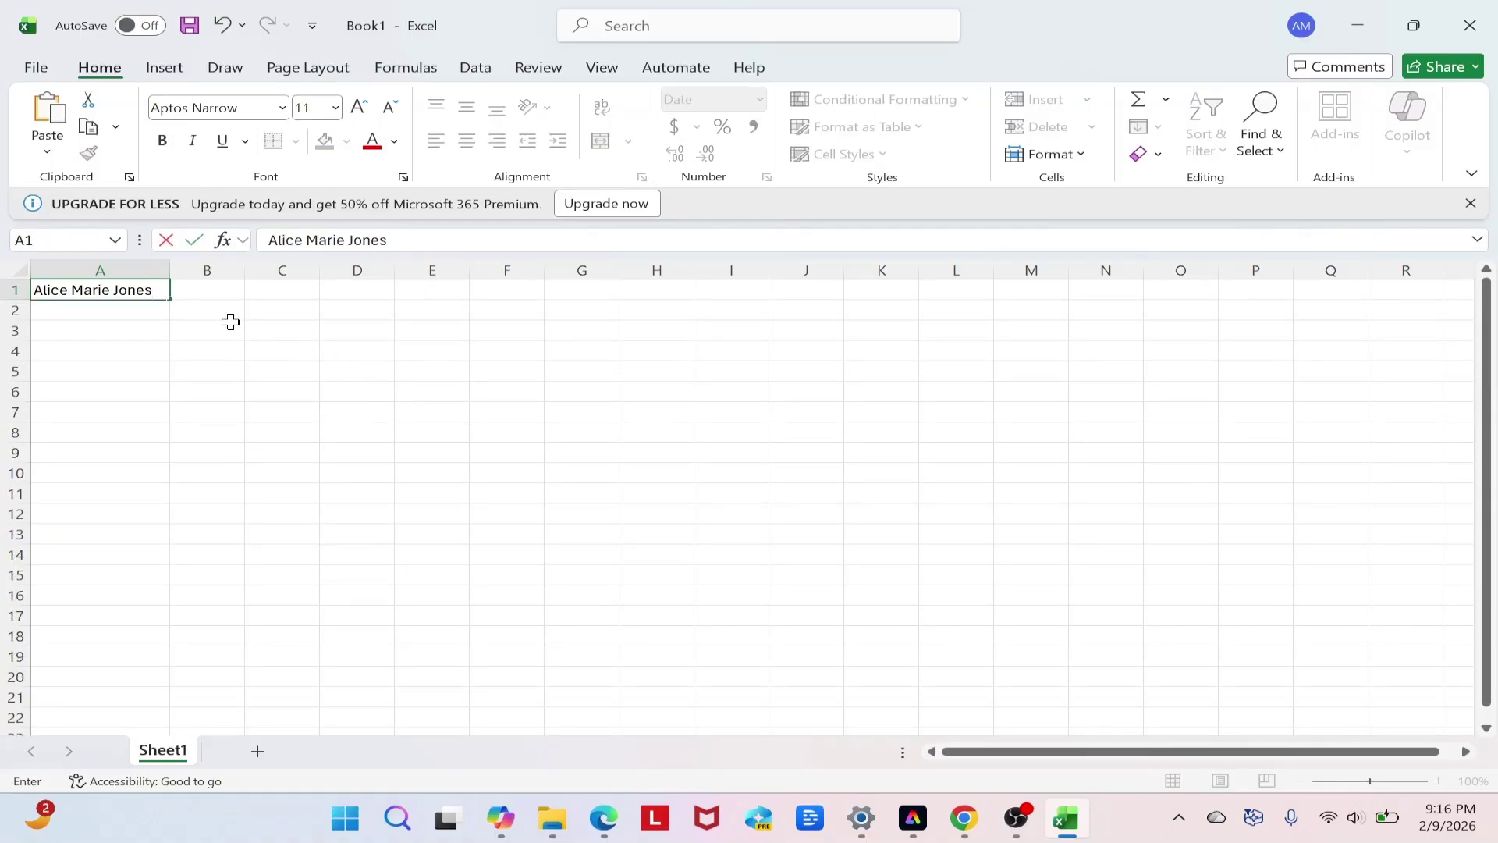
pyautogui.press('Down')
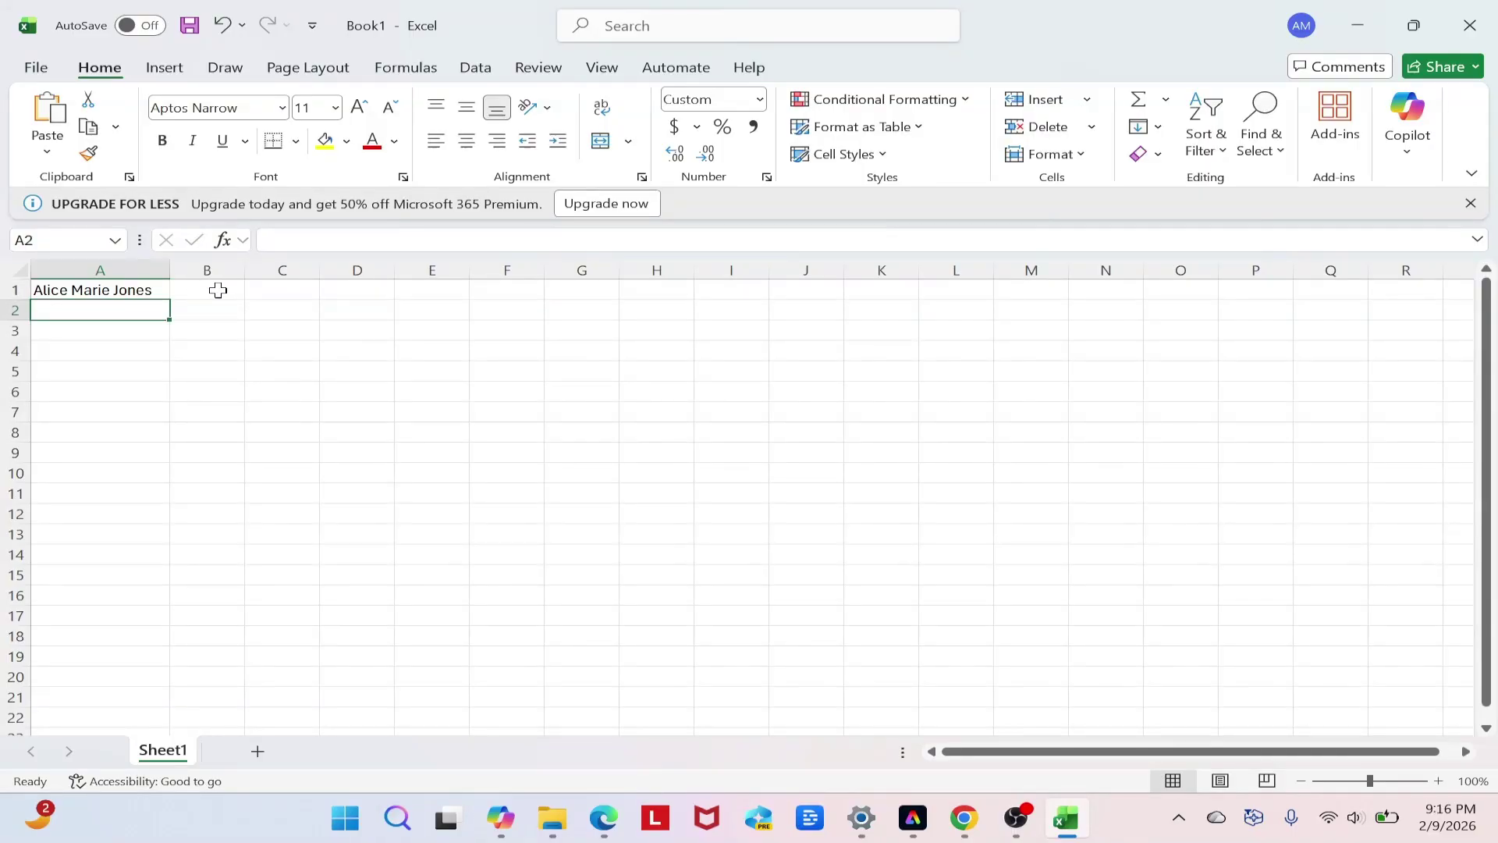
# Step: Enter the formula =LEFT(A1,5) in cell B1 to extract the first name
pyautogui.click(207, 294)
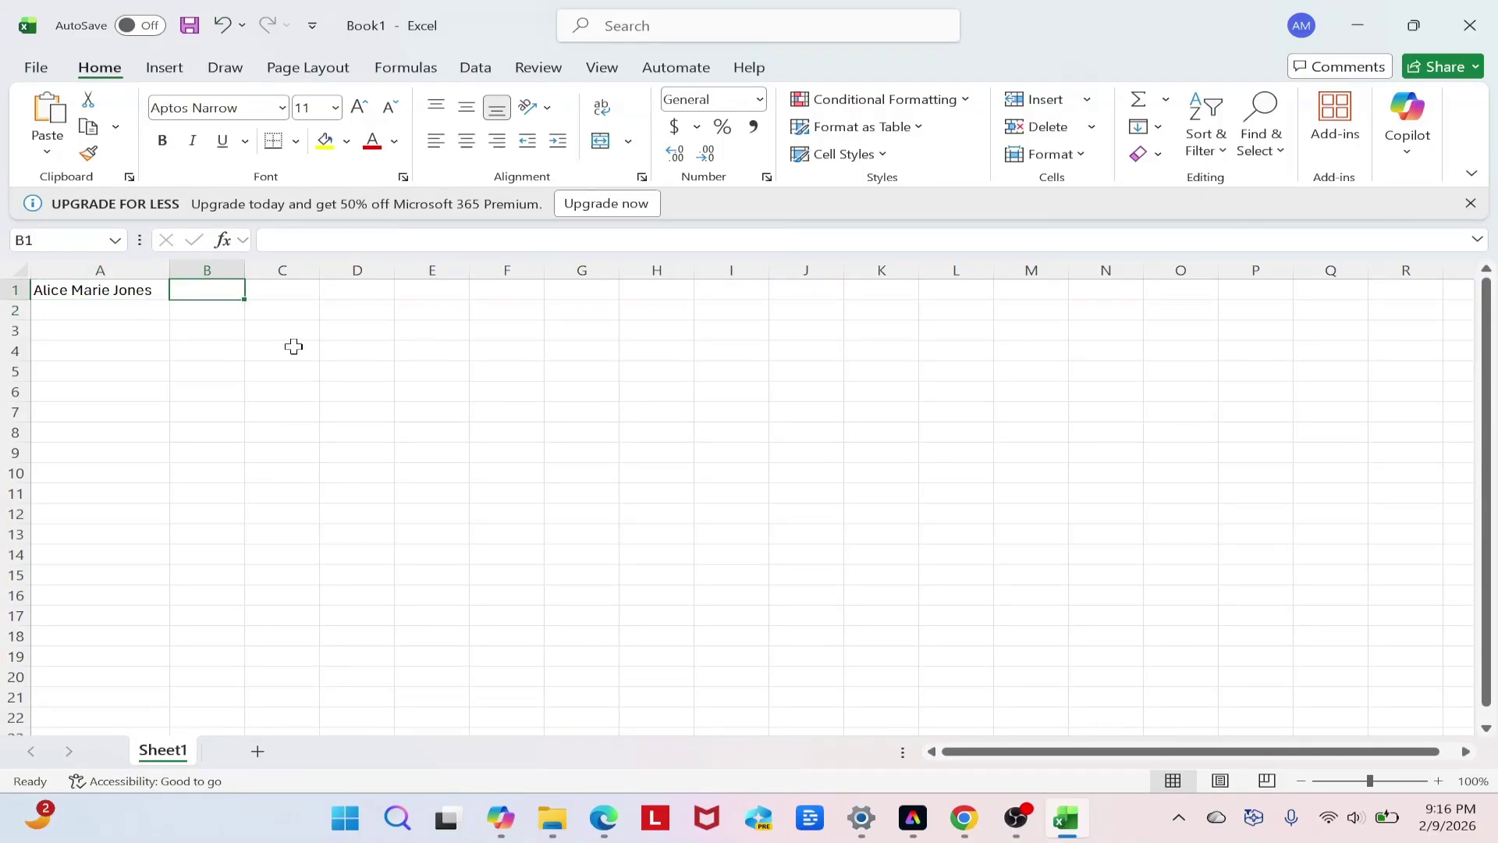
pyautogui.write('=l')
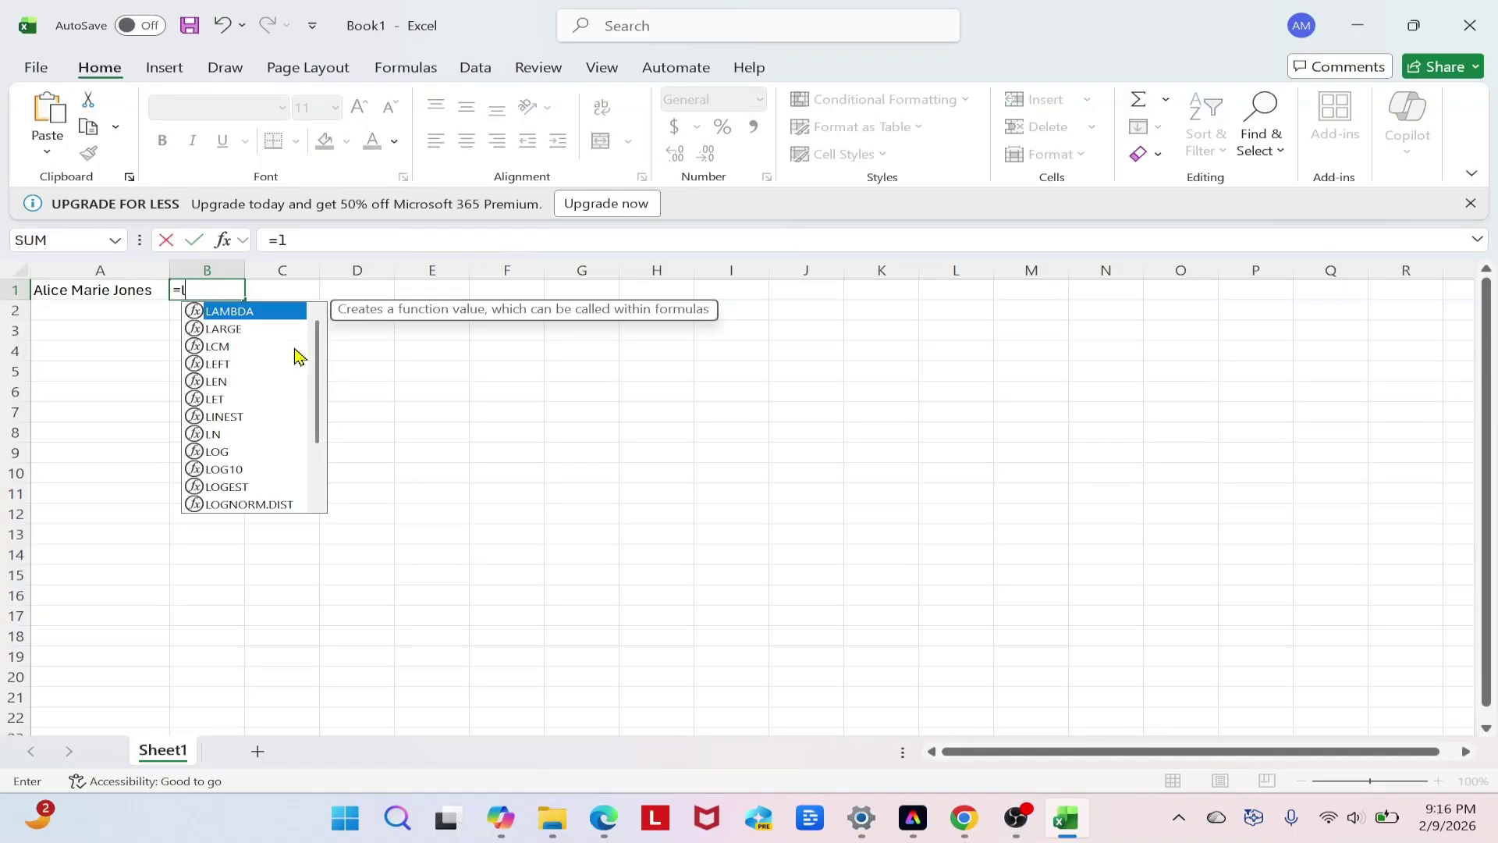
pyautogui.write('eft(')
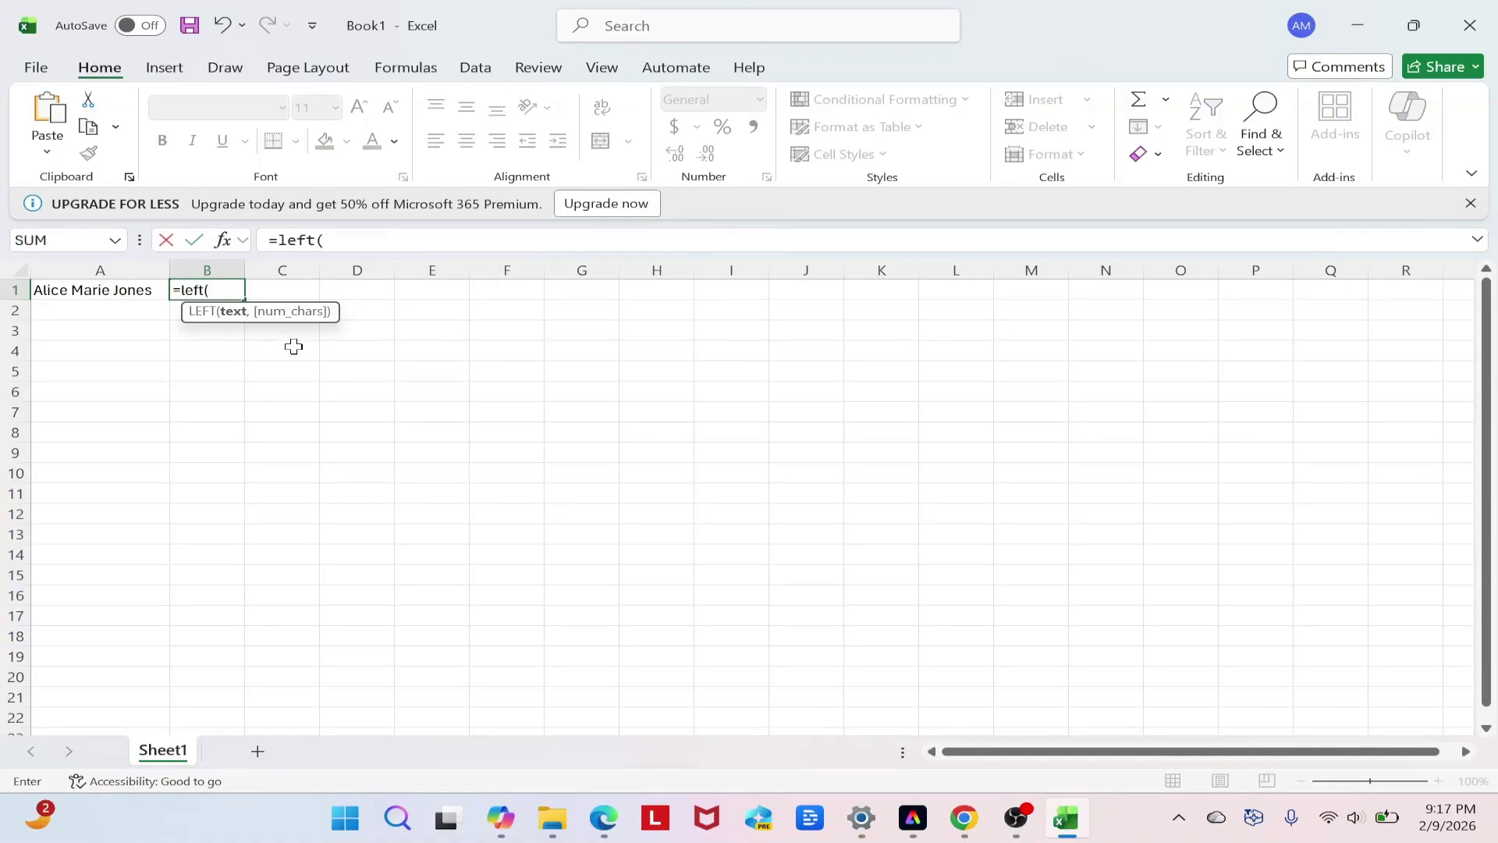
pyautogui.write('A1')
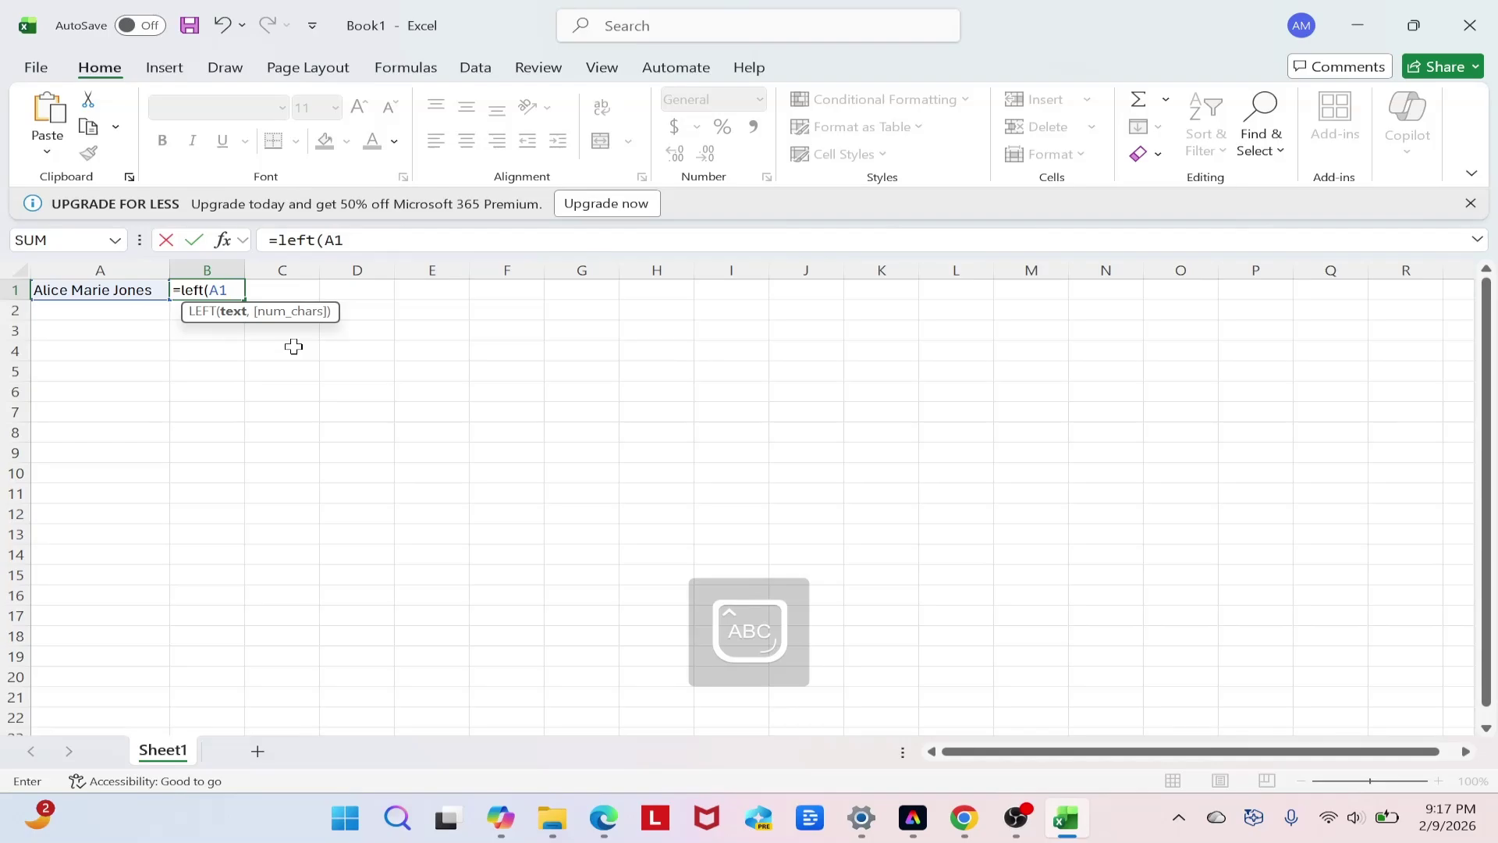
pyautogui.write(',5')
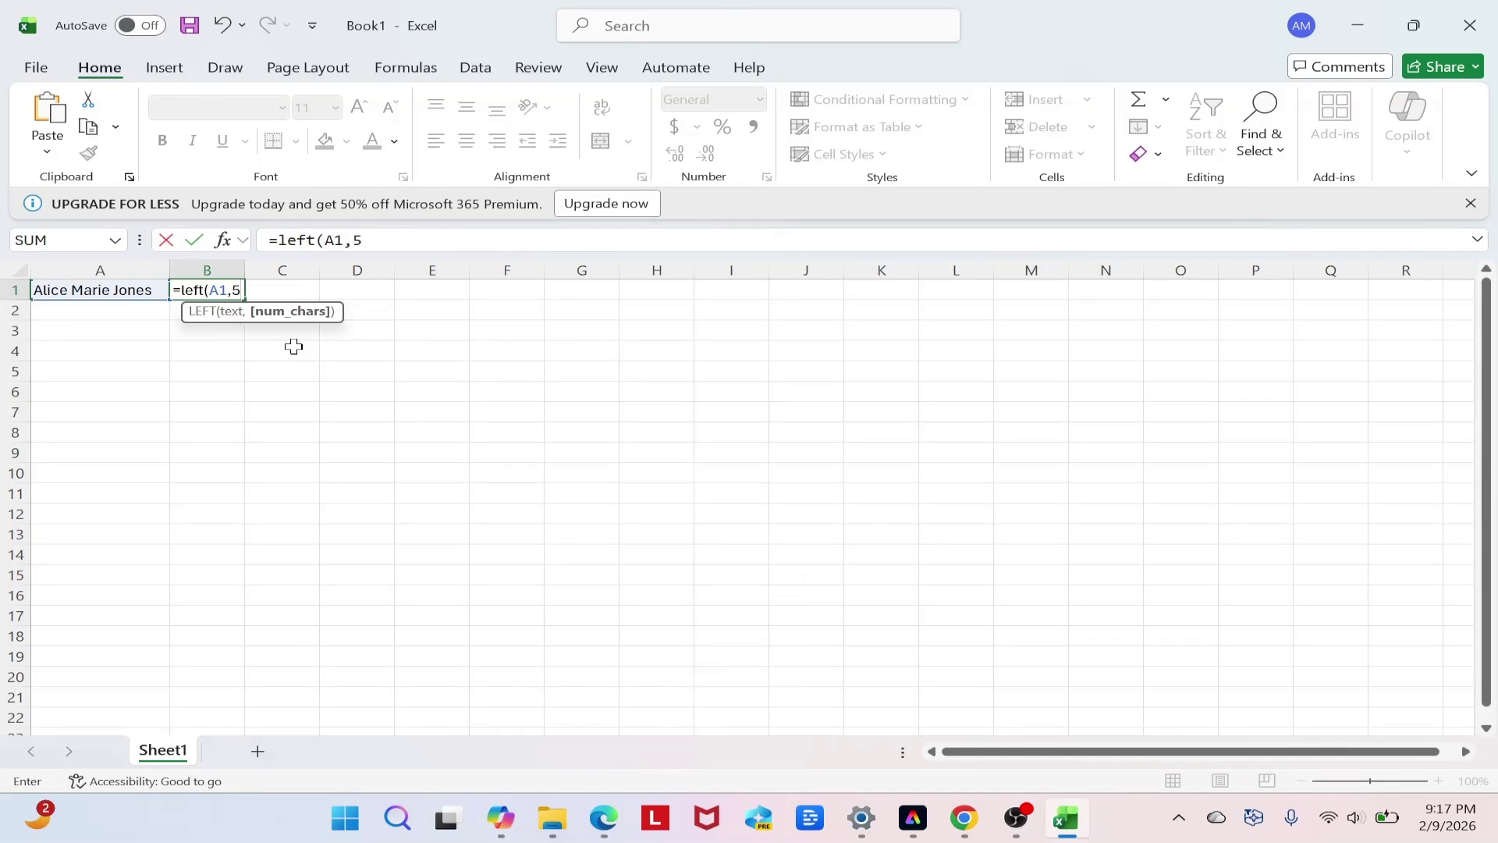
pyautogui.write(')')
pyautogui.press('Return')
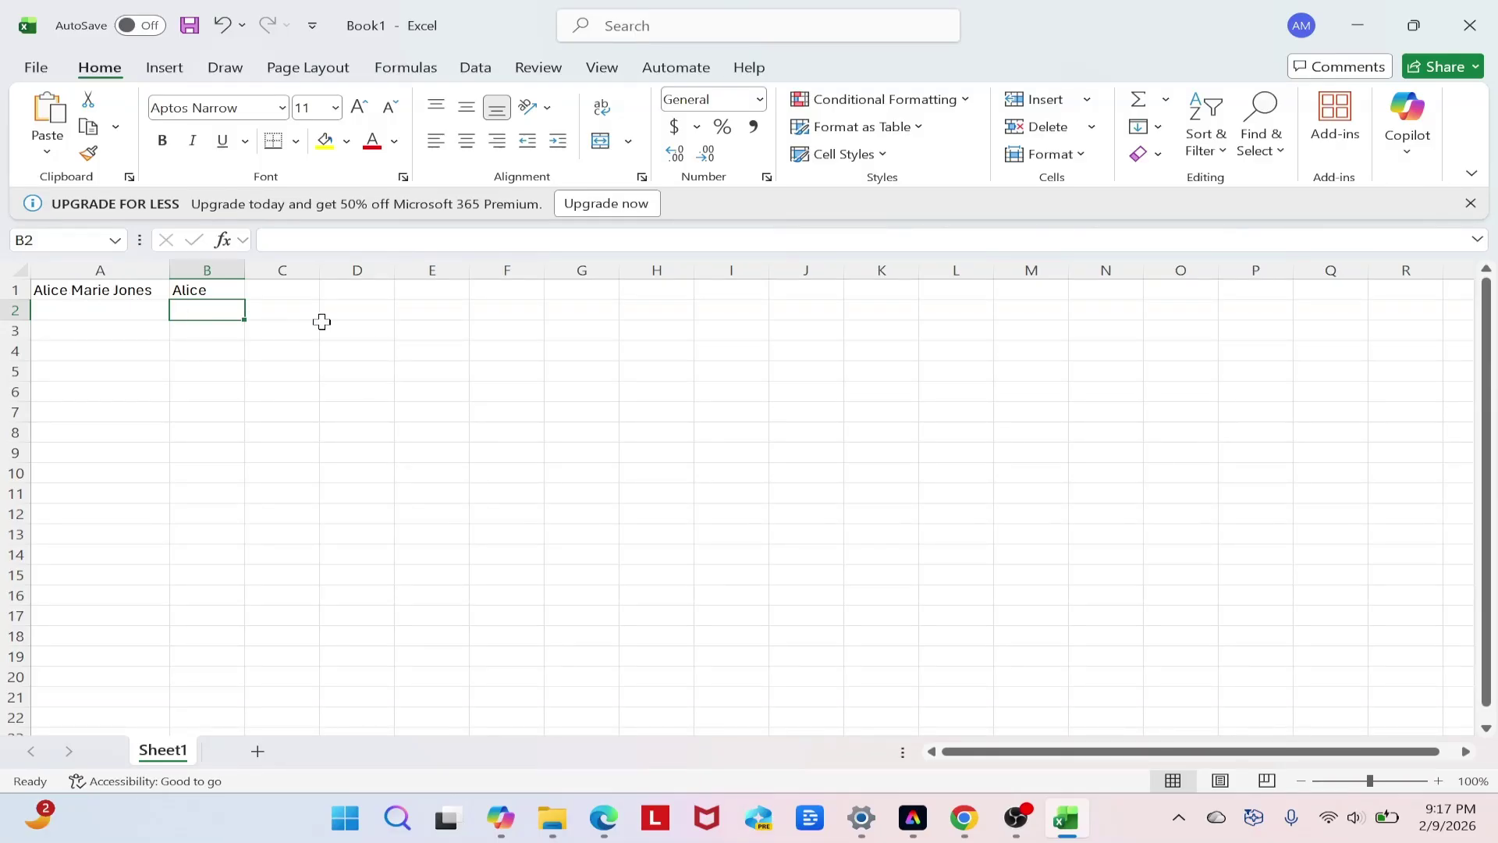
# Step: Replace the formula in cell B1 with =RIGHT(A1,5) to extract the last name
pyautogui.click(222, 290)
pyautogui.moveTo(394, 245); pyautogui.dragTo(250, 240)
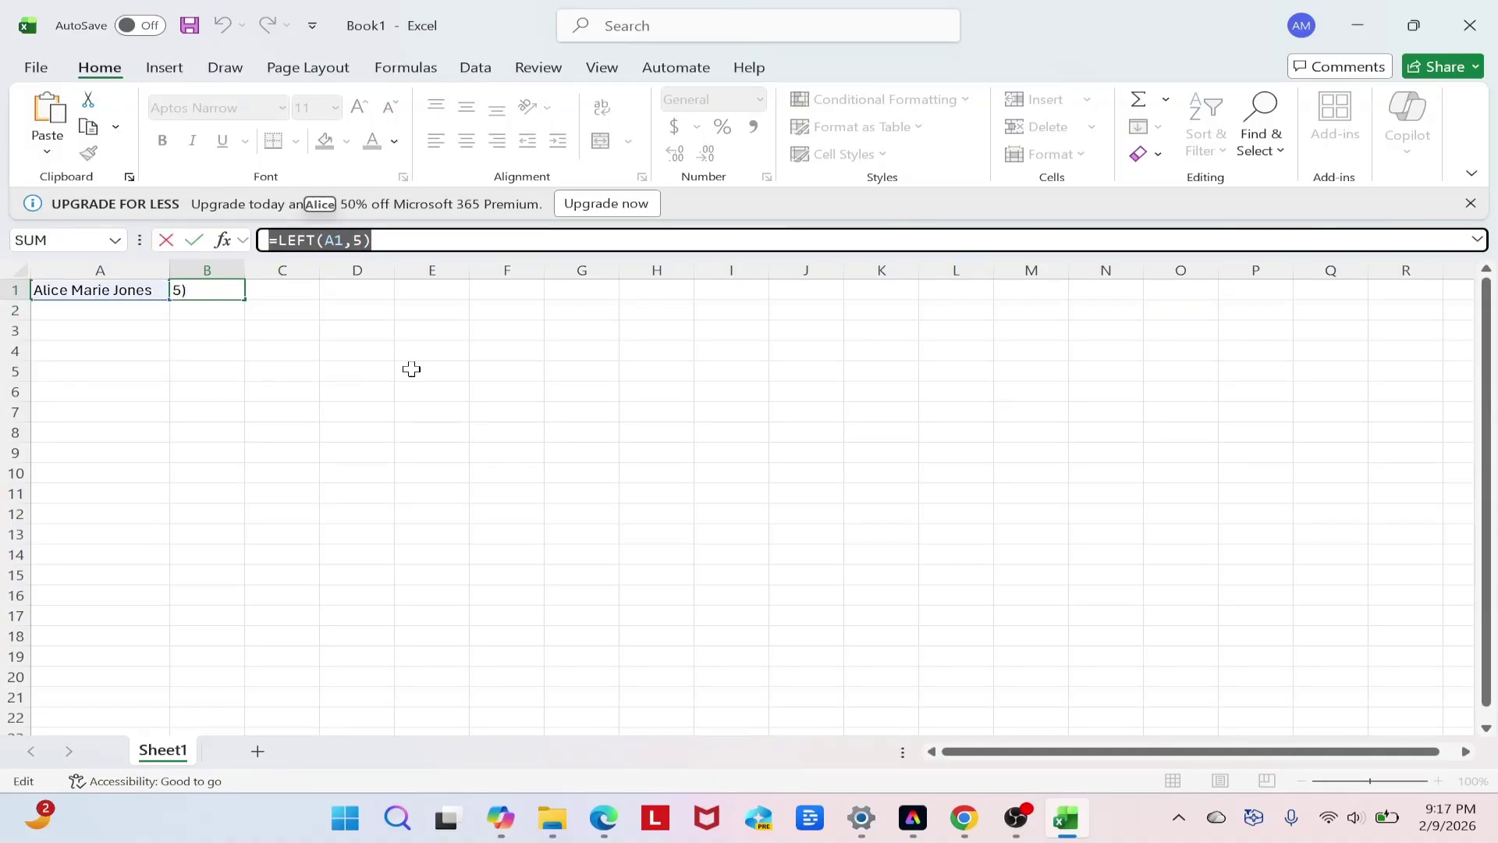
pyautogui.write('=')
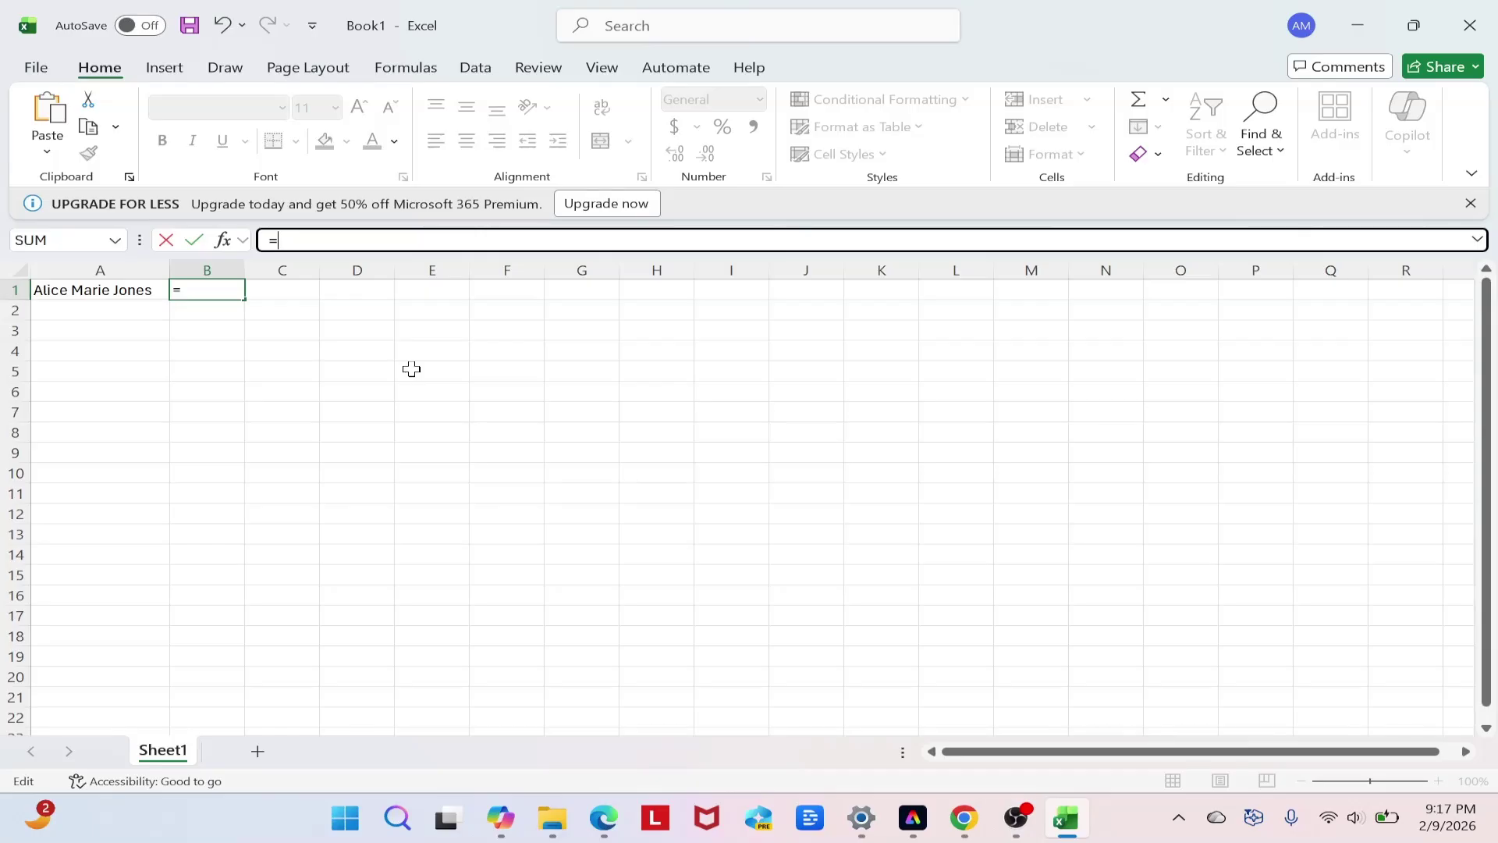
pyautogui.write('RIGHT(A')
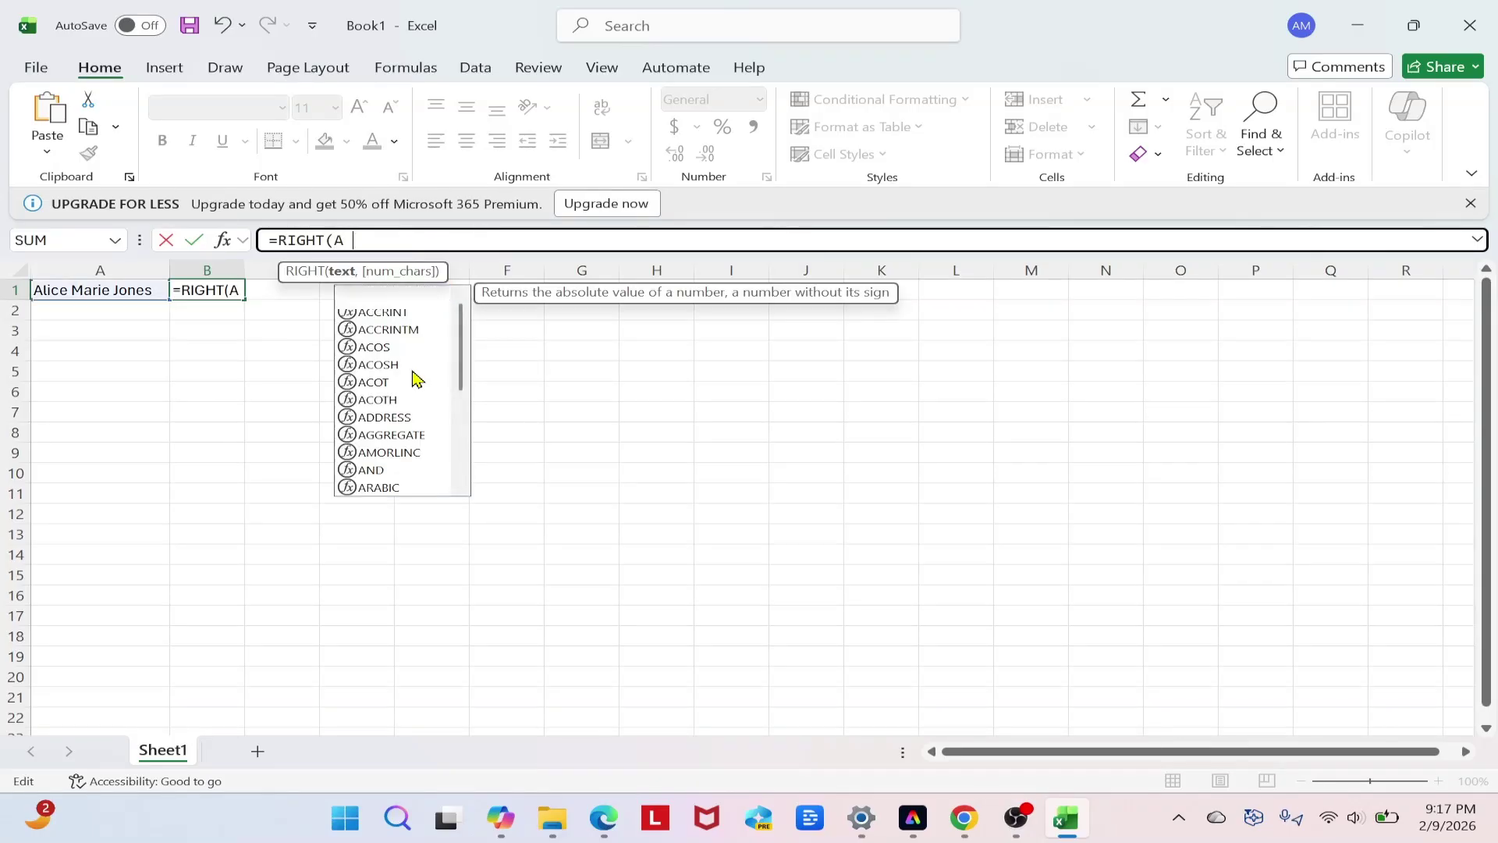
pyautogui.write('1,5')
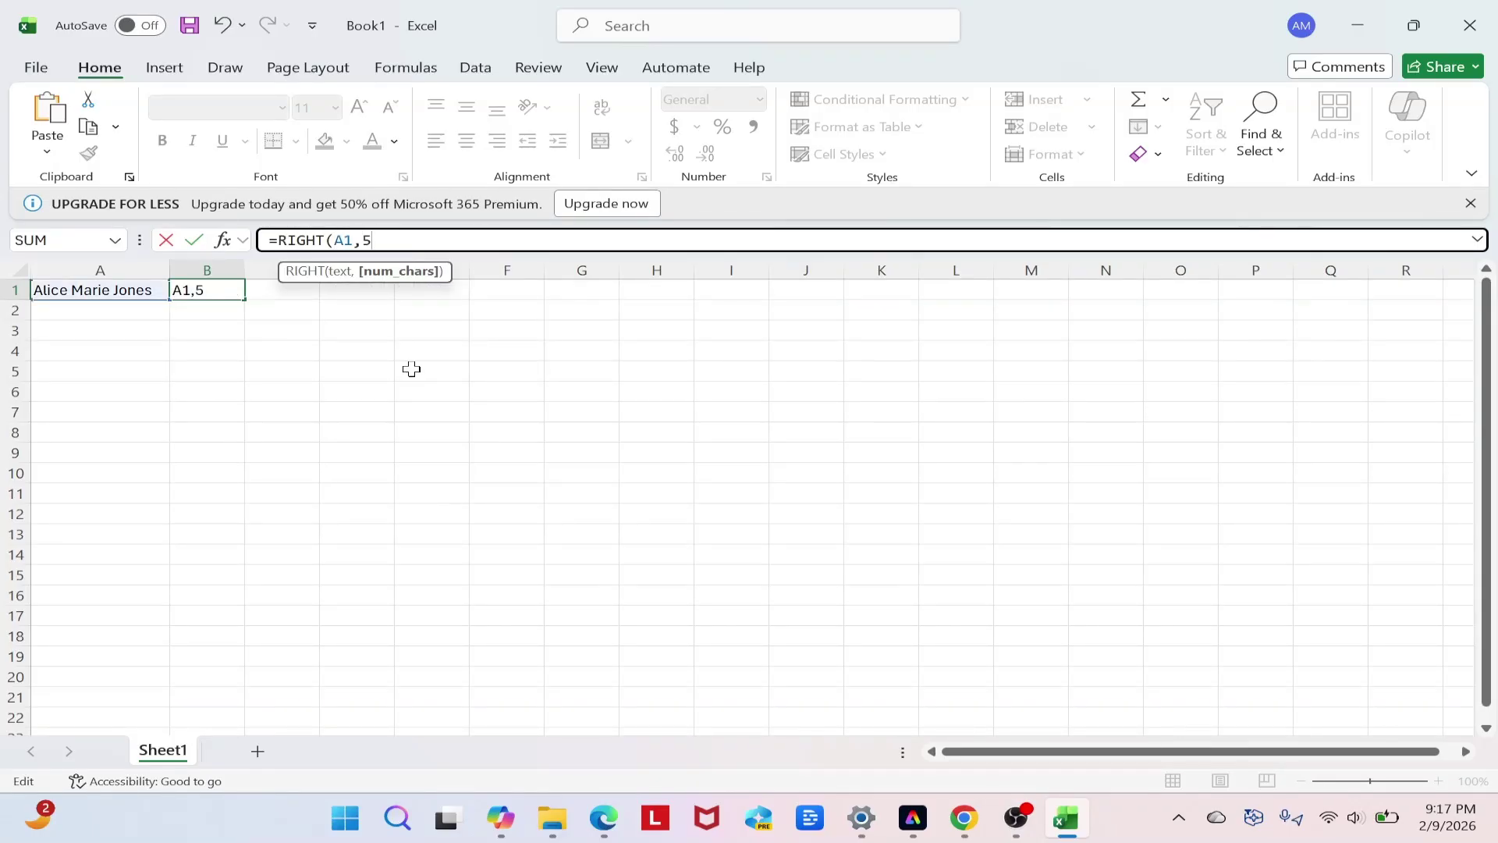
pyautogui.write(')')
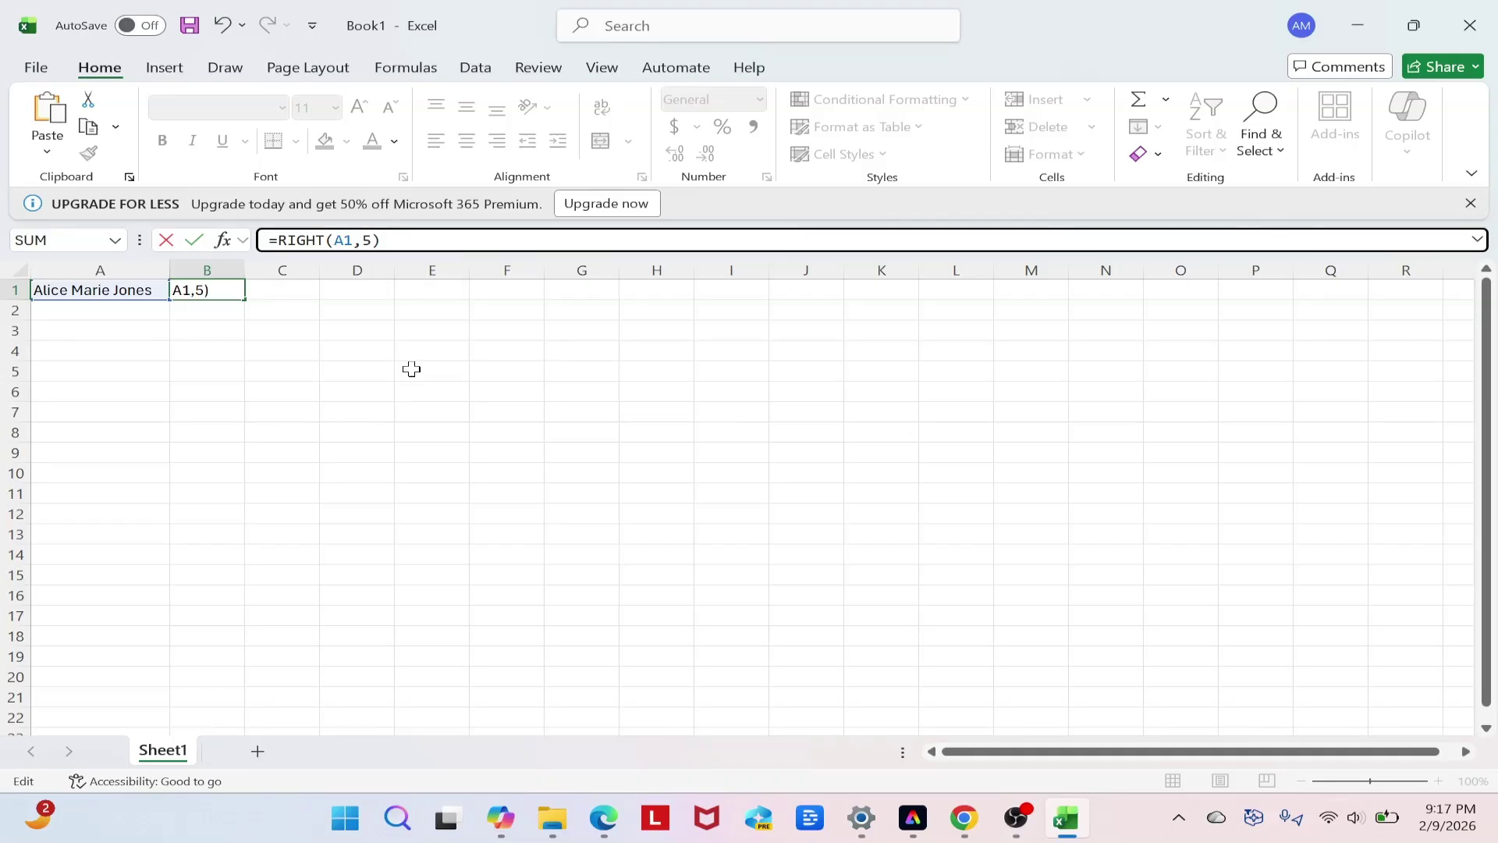
pyautogui.press('Return')
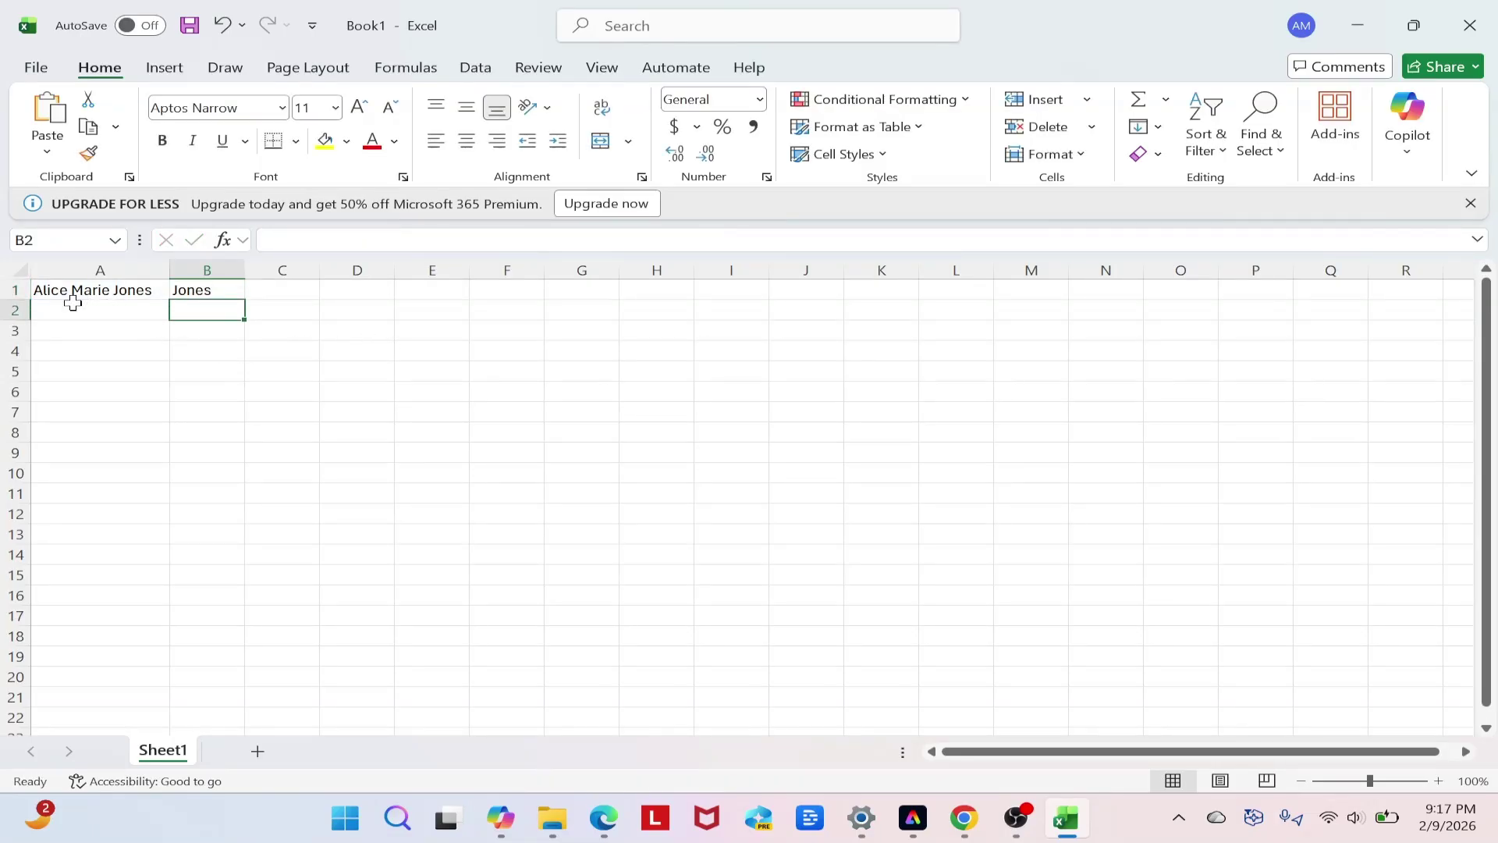
# Step: Replace the formula in cell B1 with =MID(A1,7,5) to extract the middle name
pyautogui.click(215, 290)
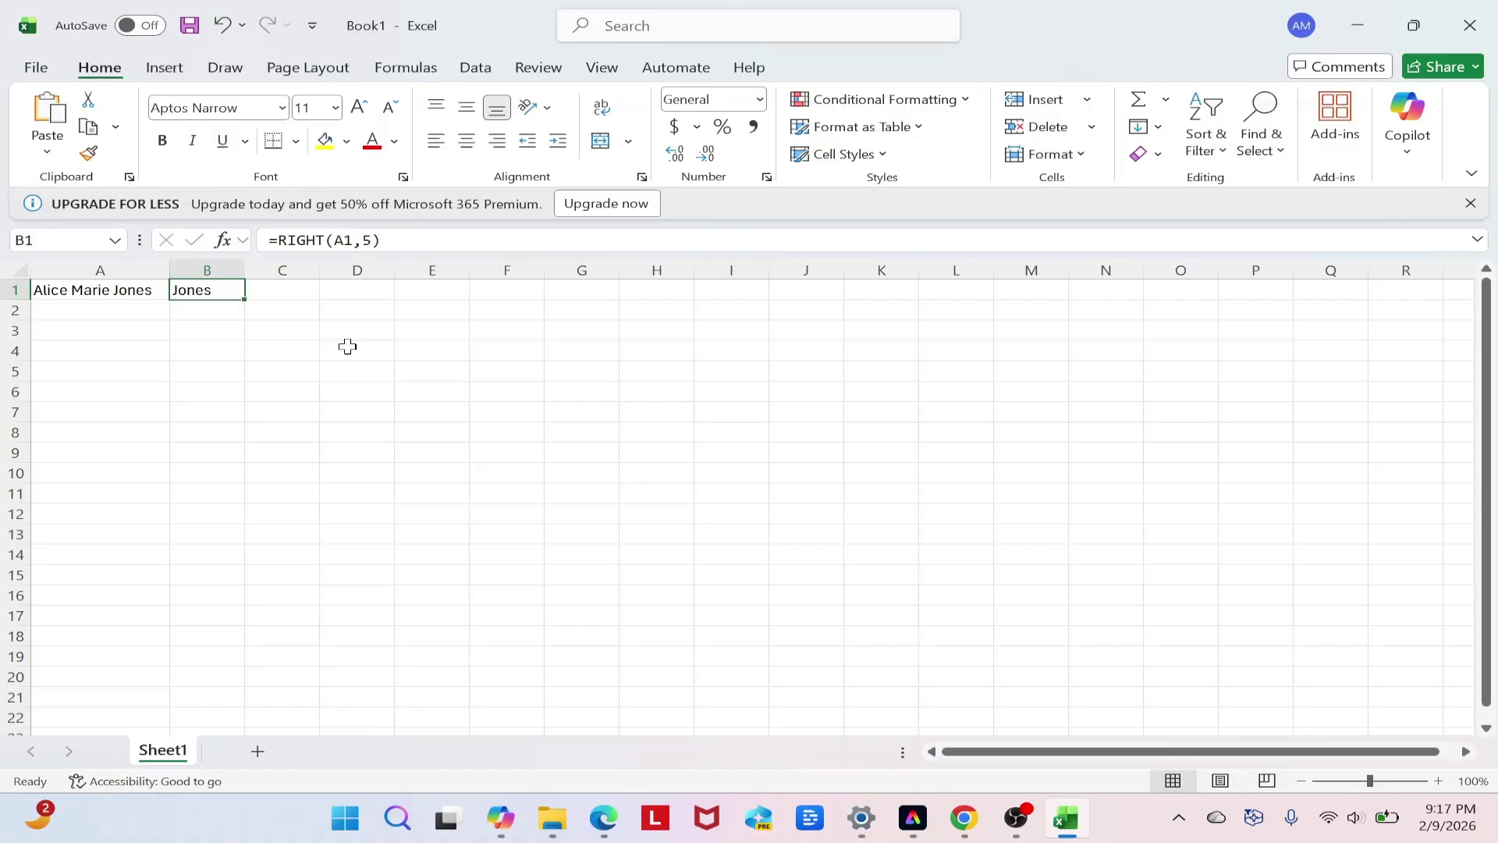
pyautogui.moveTo(415, 234); pyautogui.dragTo(281, 208)
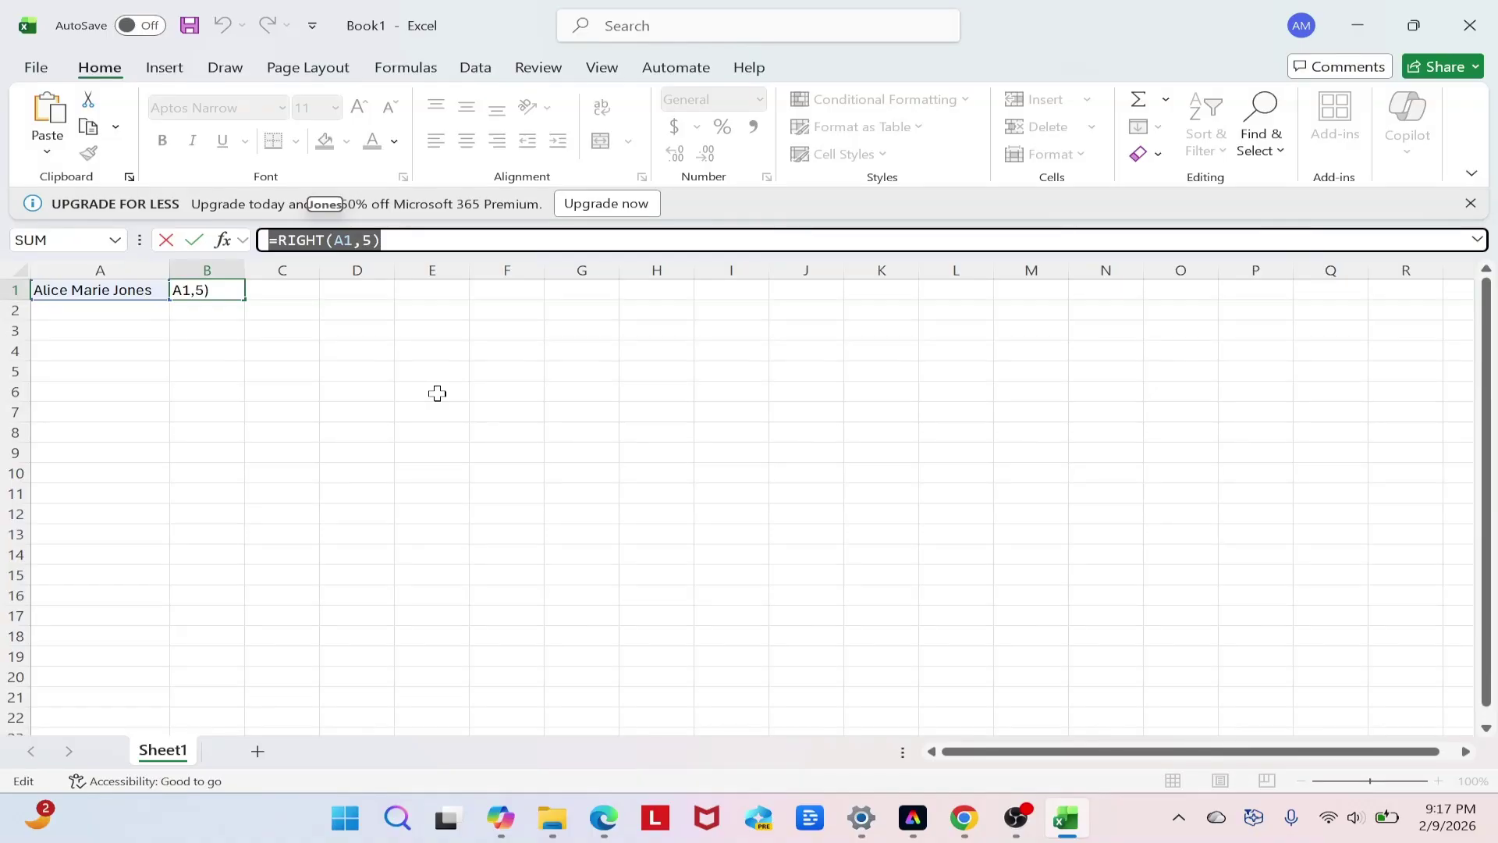
pyautogui.write('=')
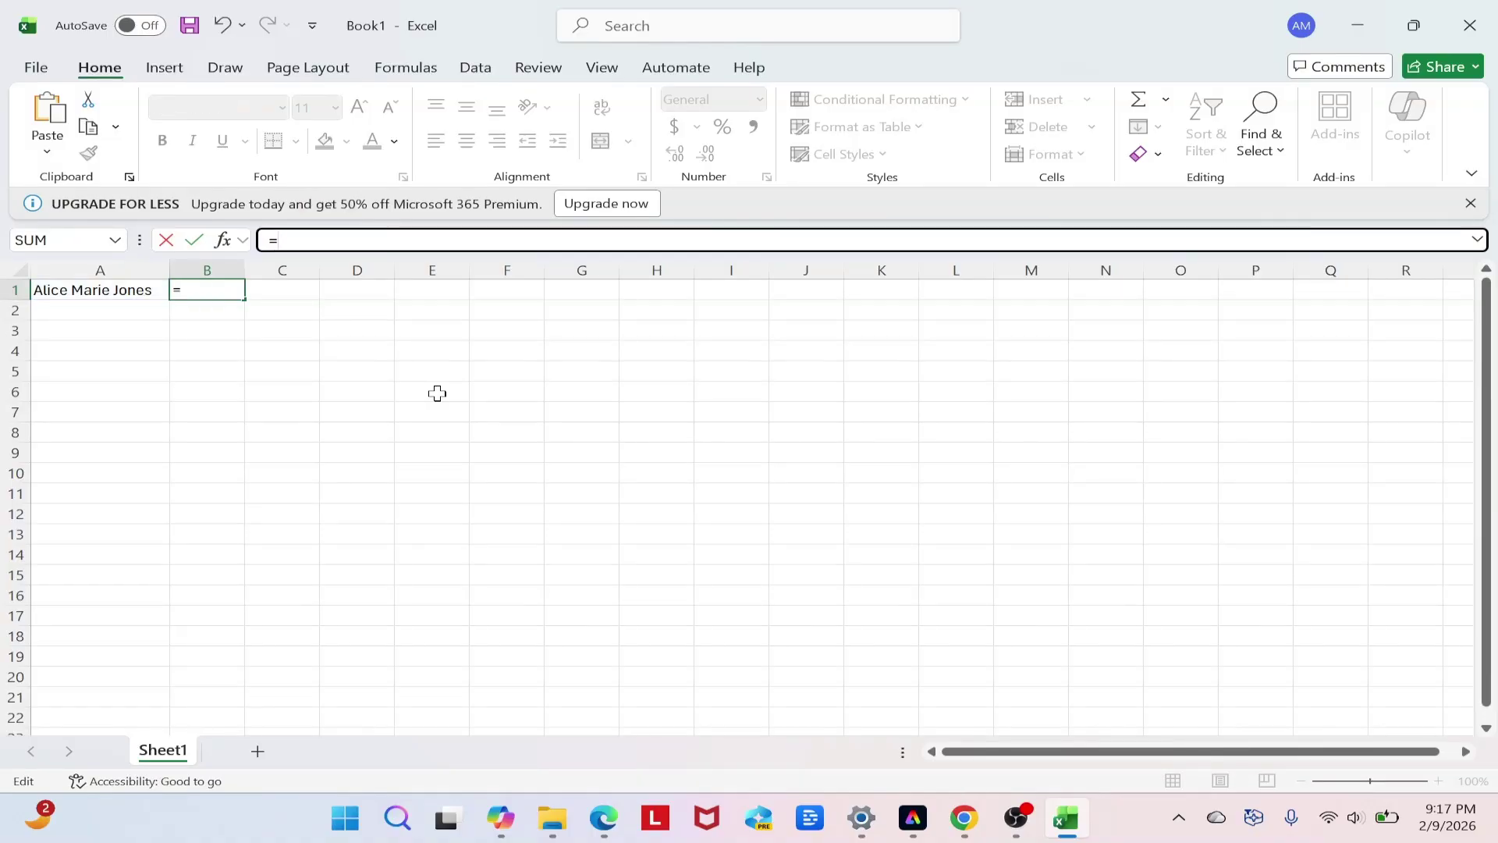
pyautogui.write('MID')
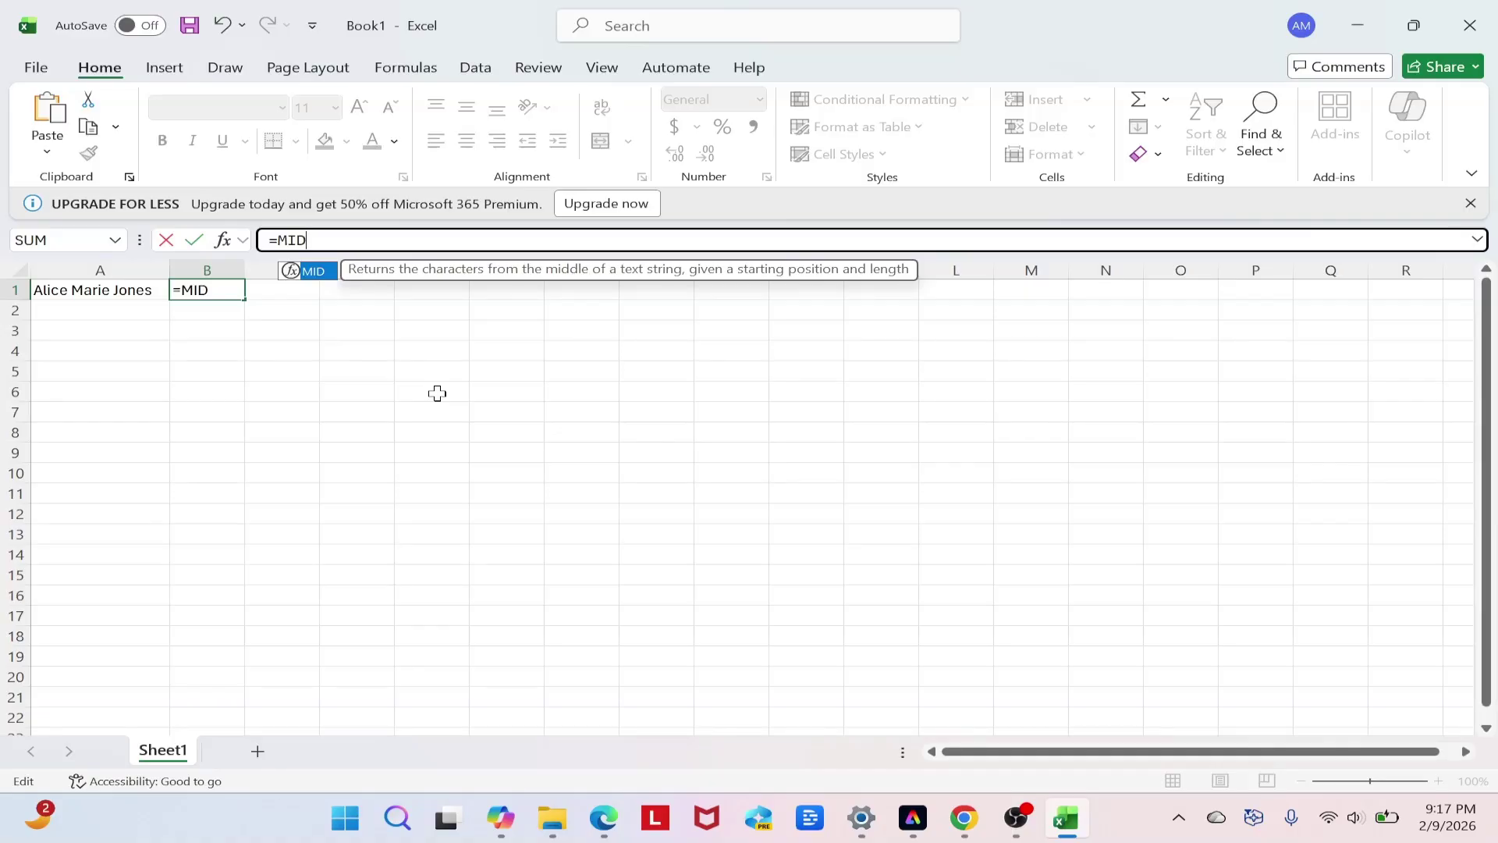
pyautogui.write('(A1')
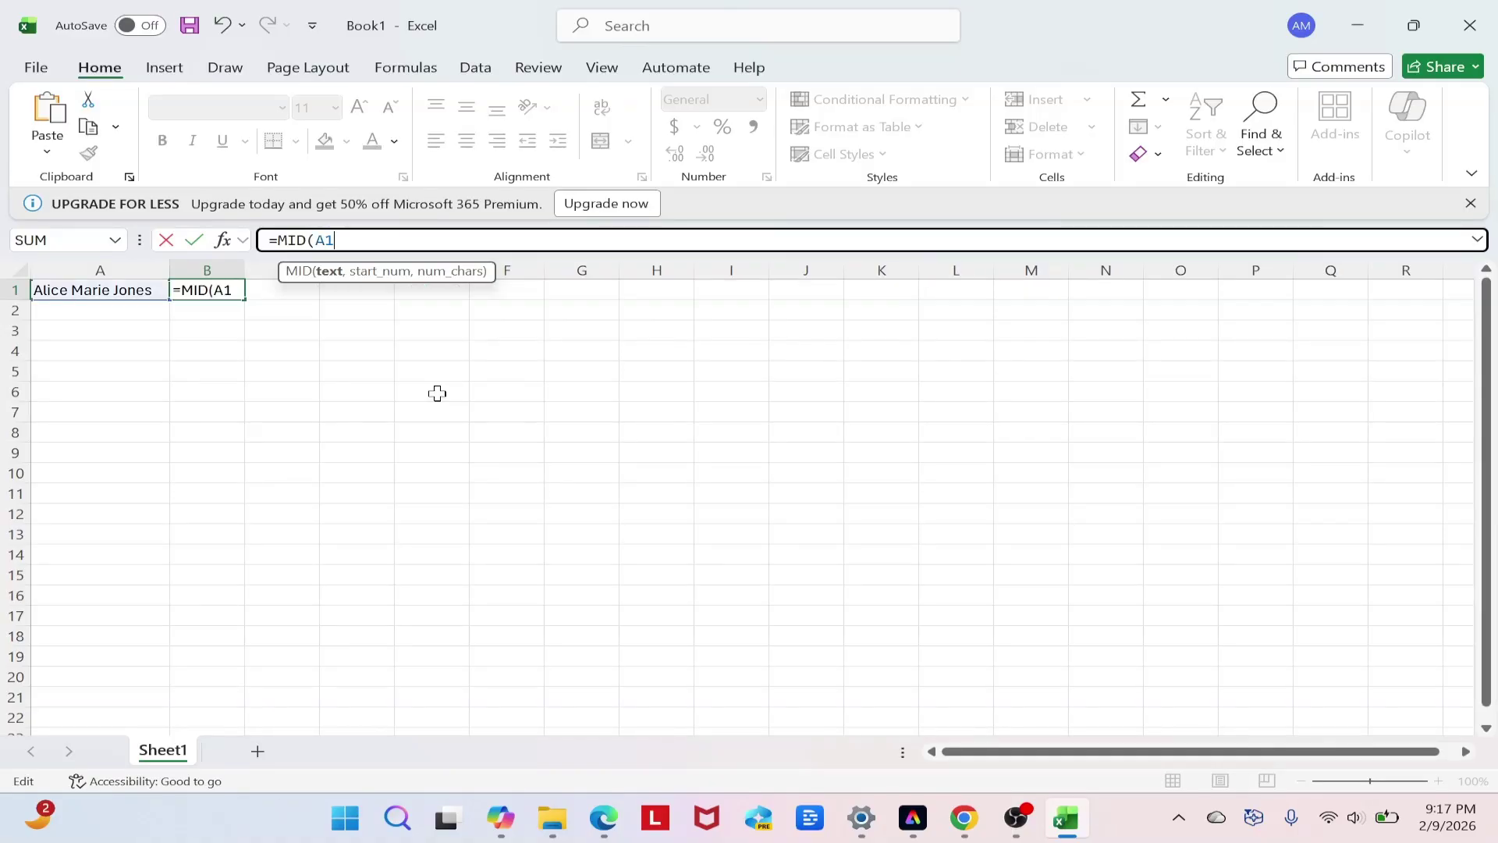
pyautogui.write(',7')
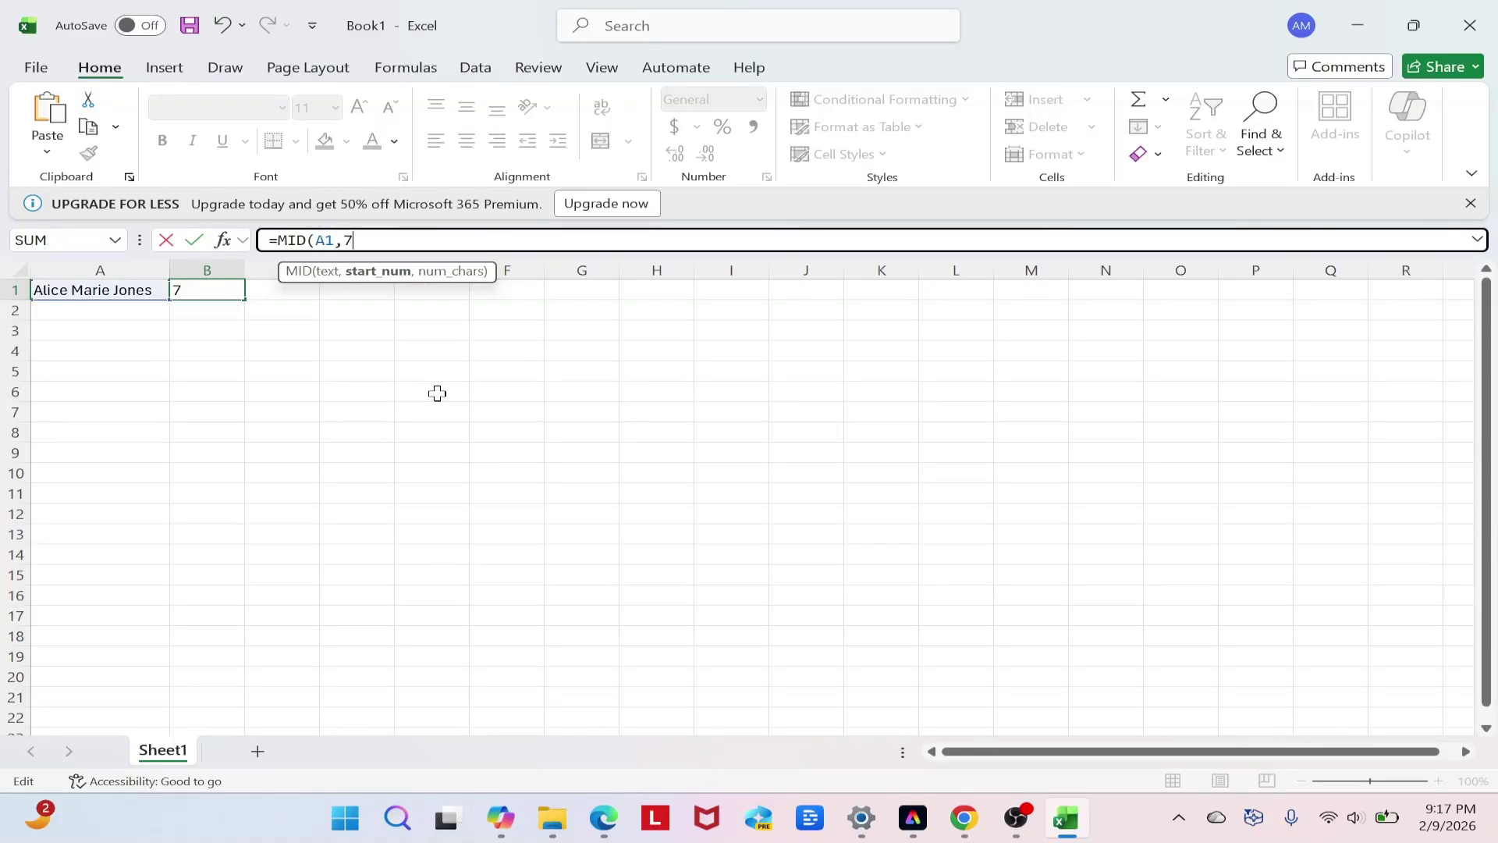
pyautogui.write(',5')
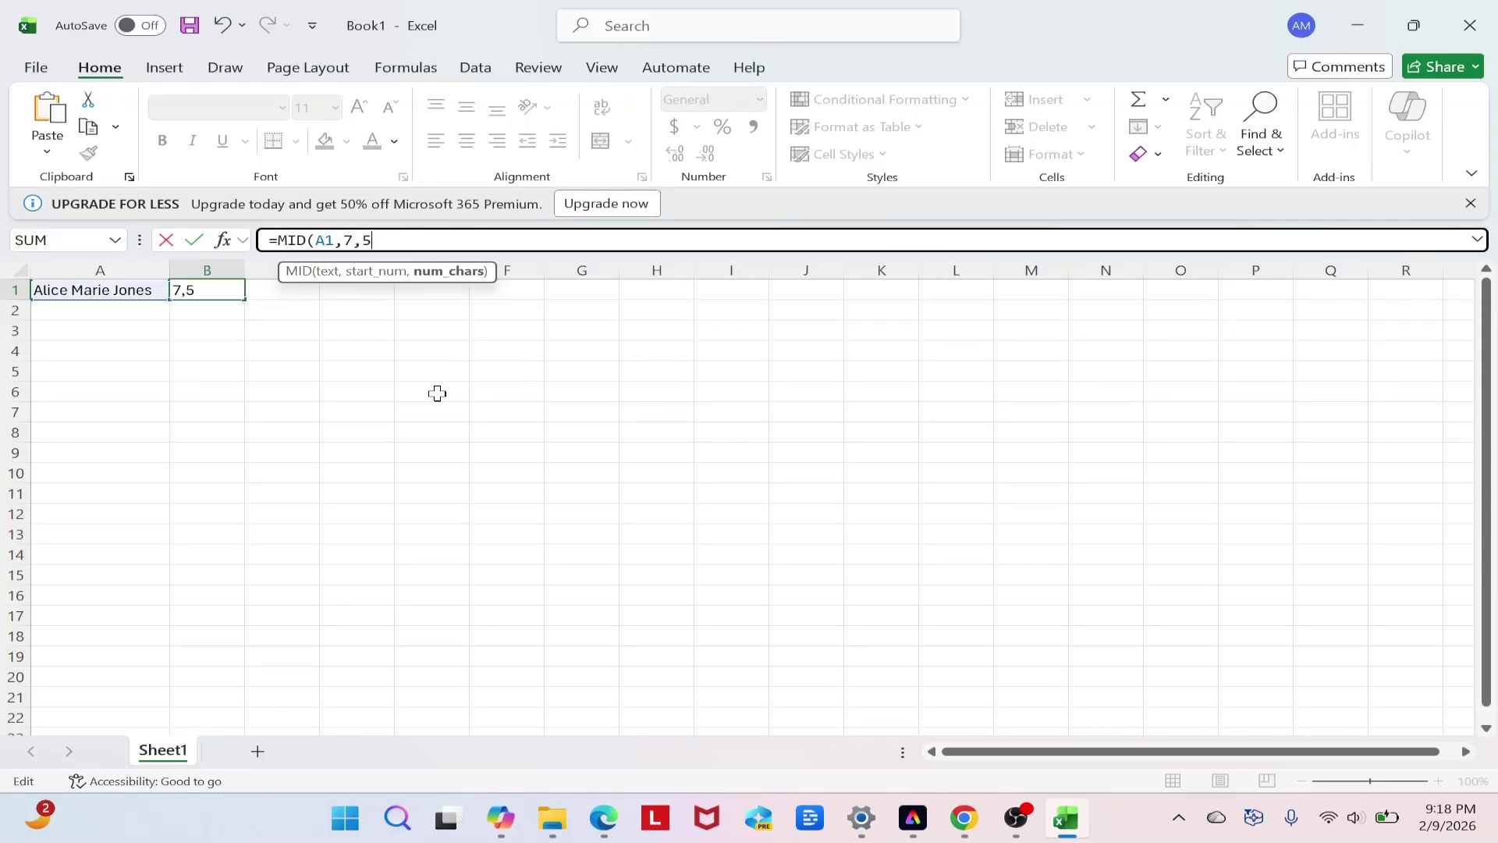
pyautogui.write(')')
pyautogui.press('Return')
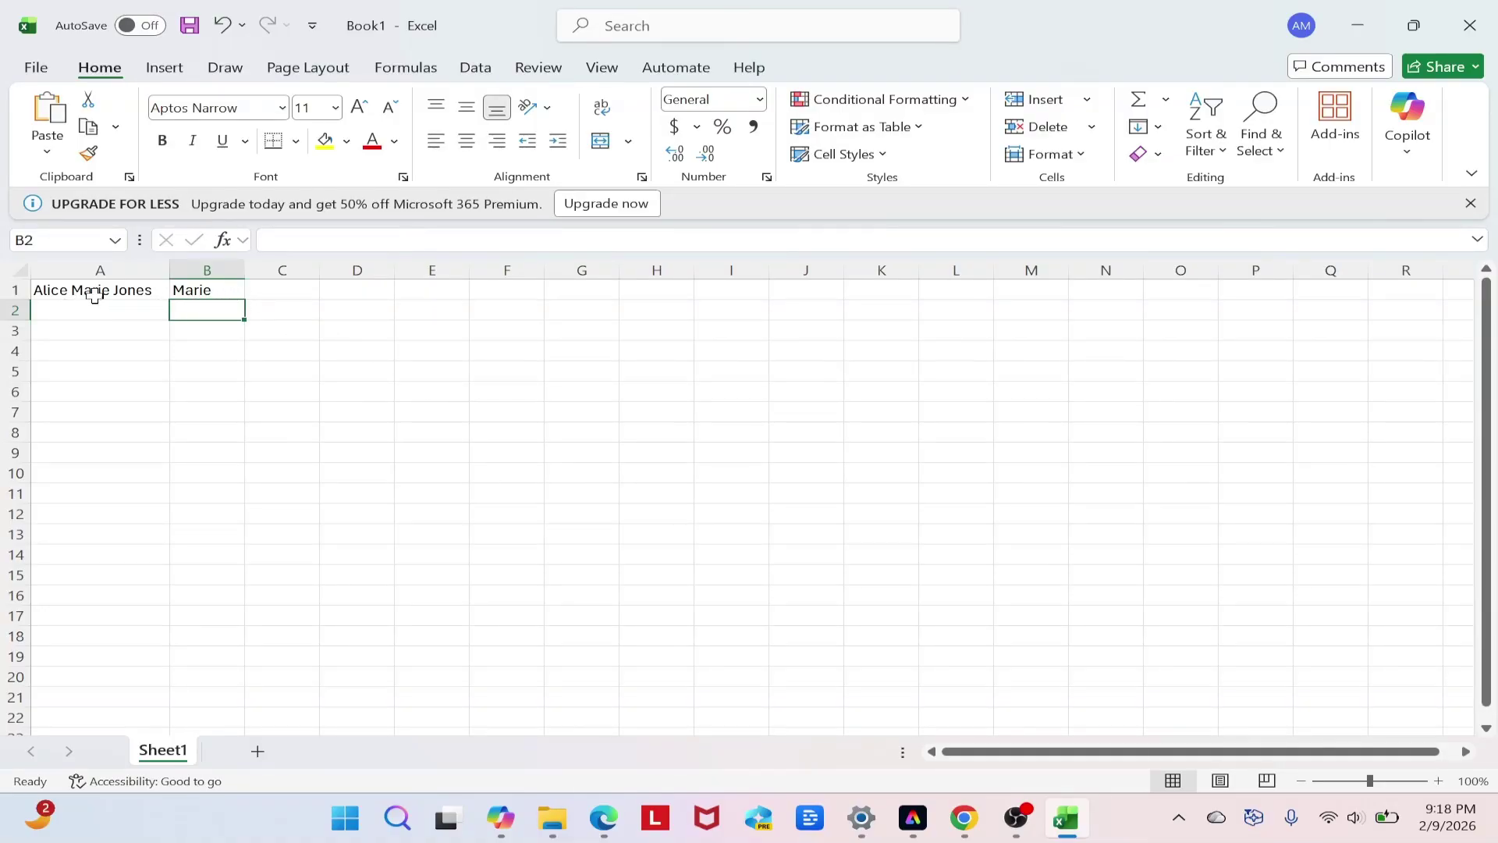
pyautogui.click(237, 293)
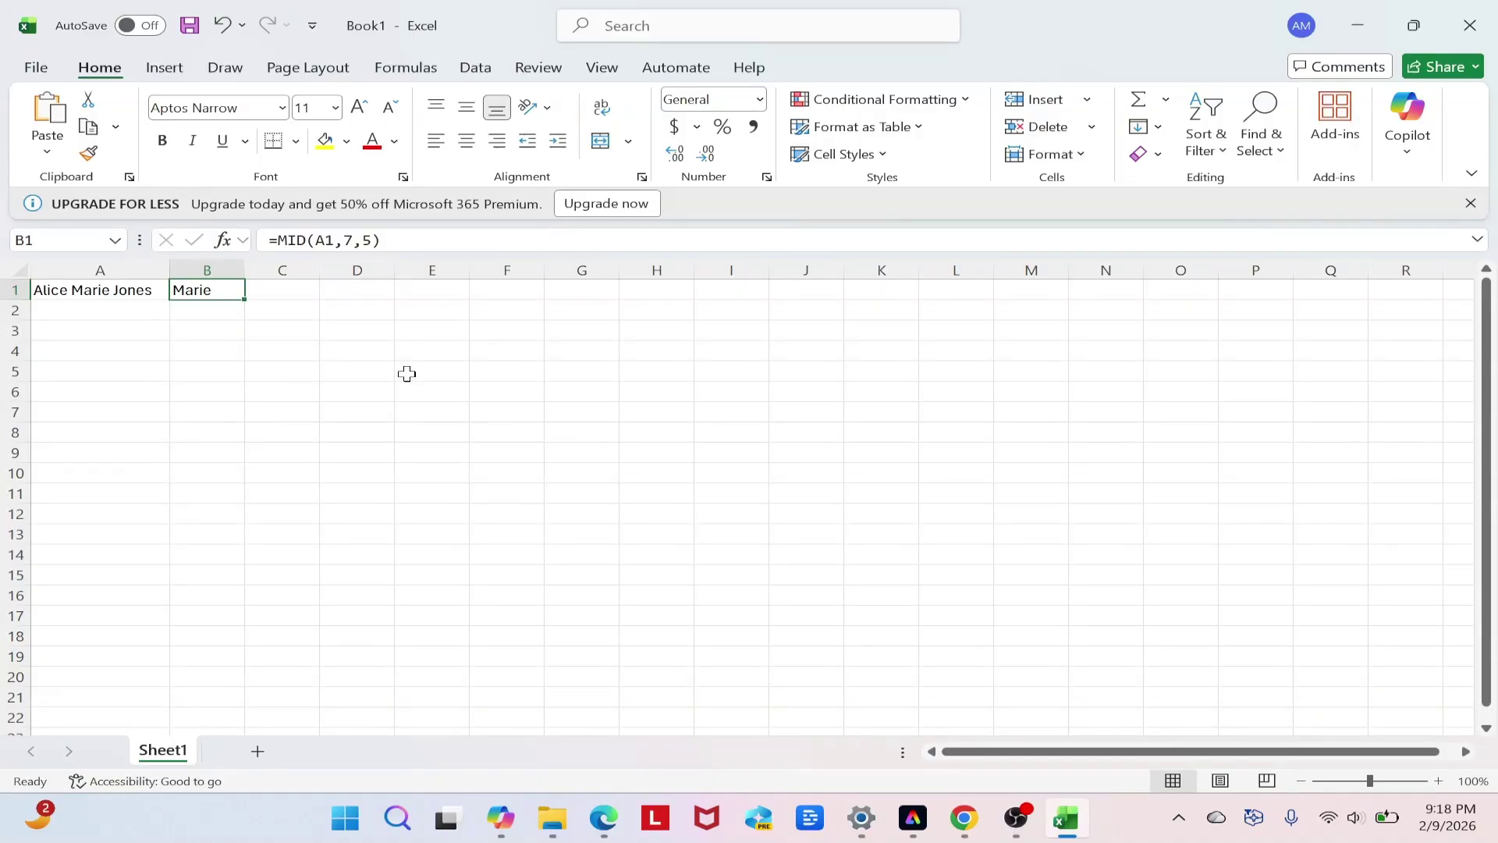
pyautogui.press('Down')
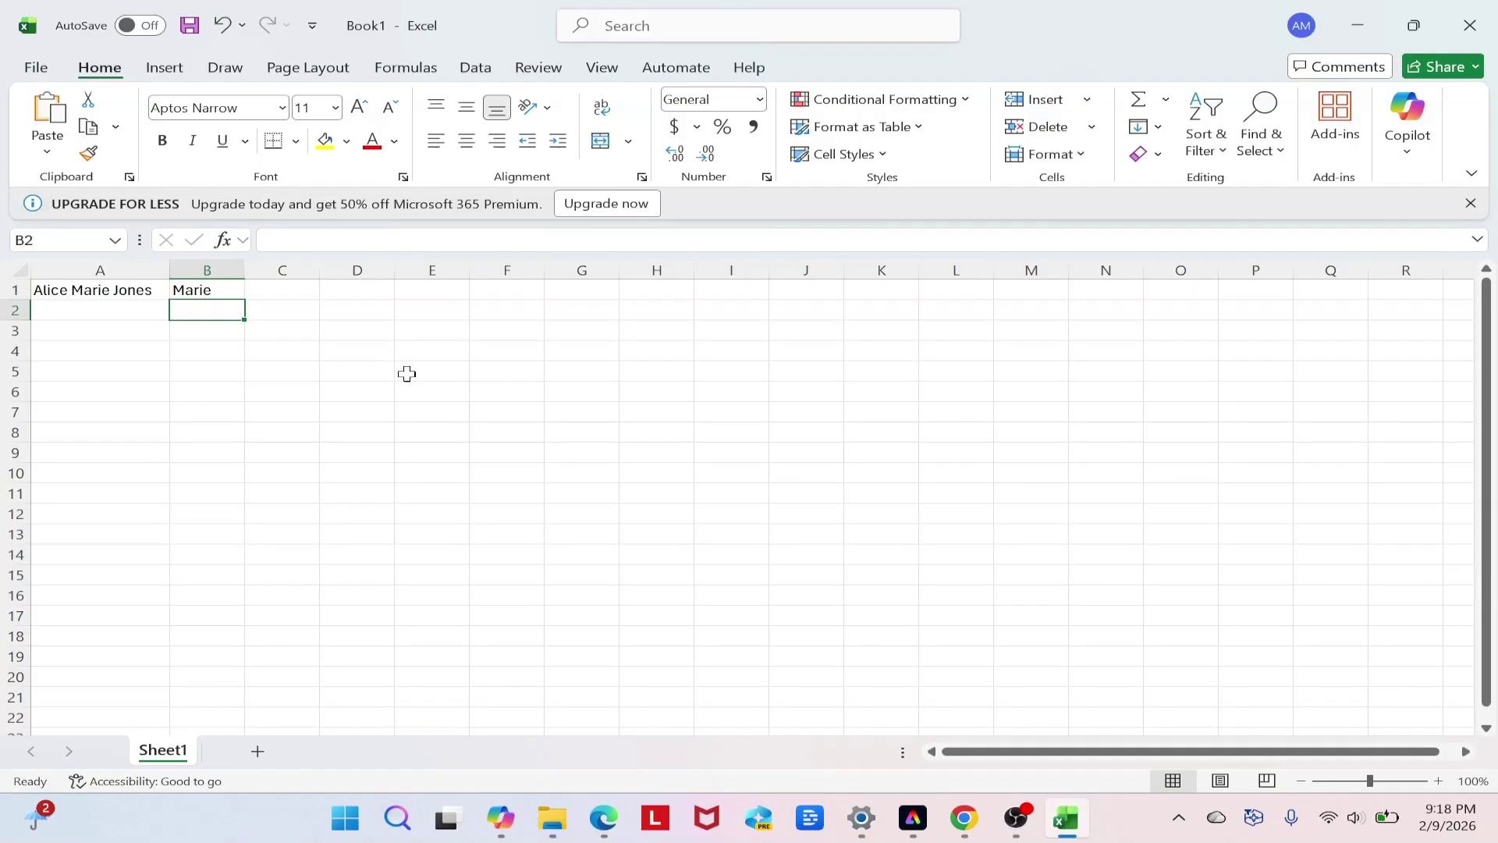
# Step: Replace the formula in cell B1 with =UPPER(A1) and widen column B to fit the full uppercase name
pyautogui.click(218, 293)
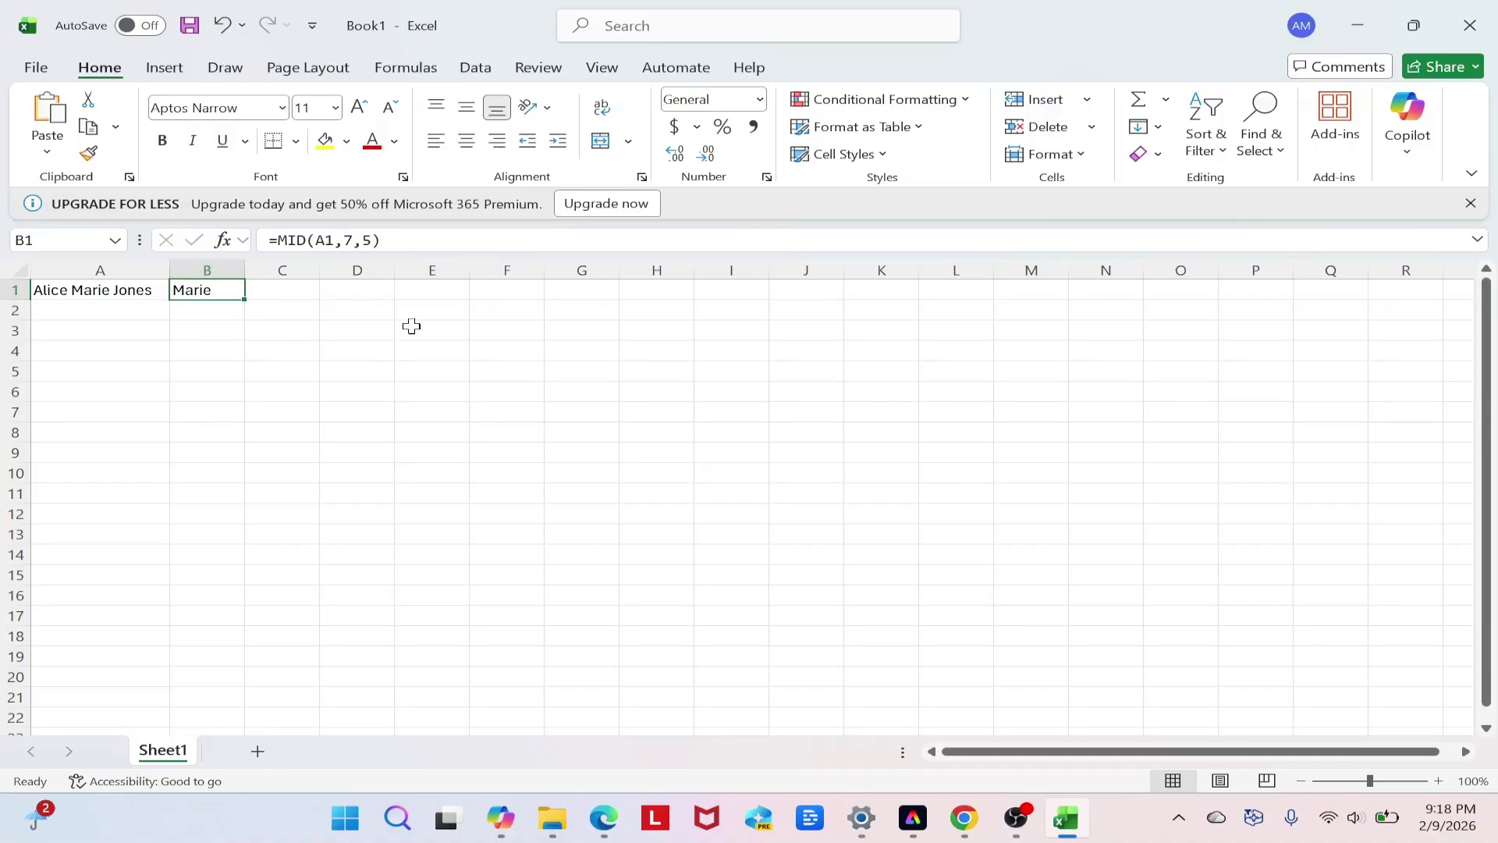
pyautogui.click(408, 242)
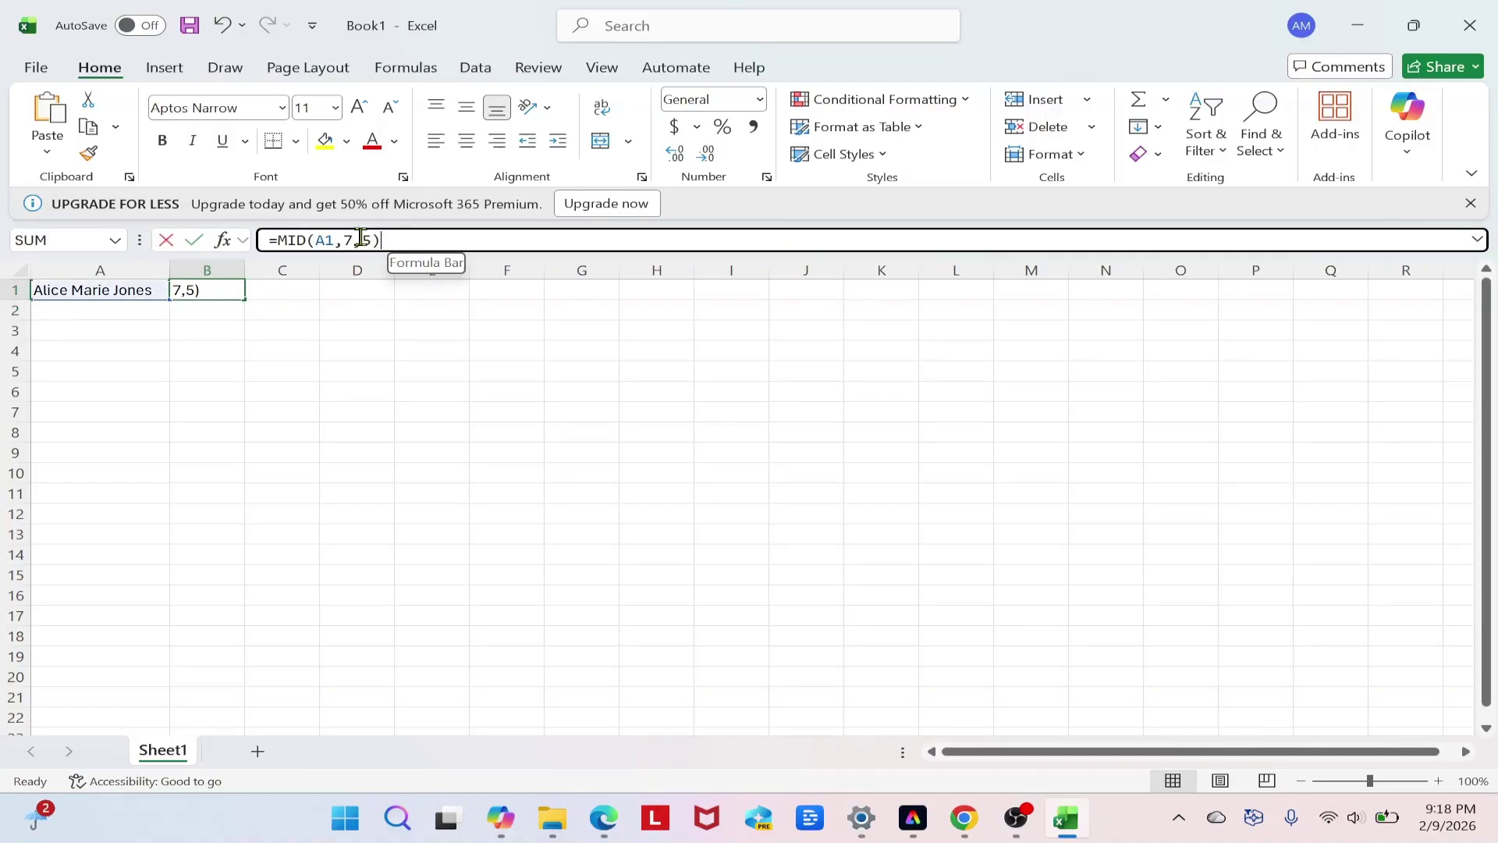
pyautogui.moveTo(382, 241); pyautogui.dragTo(188, 250)
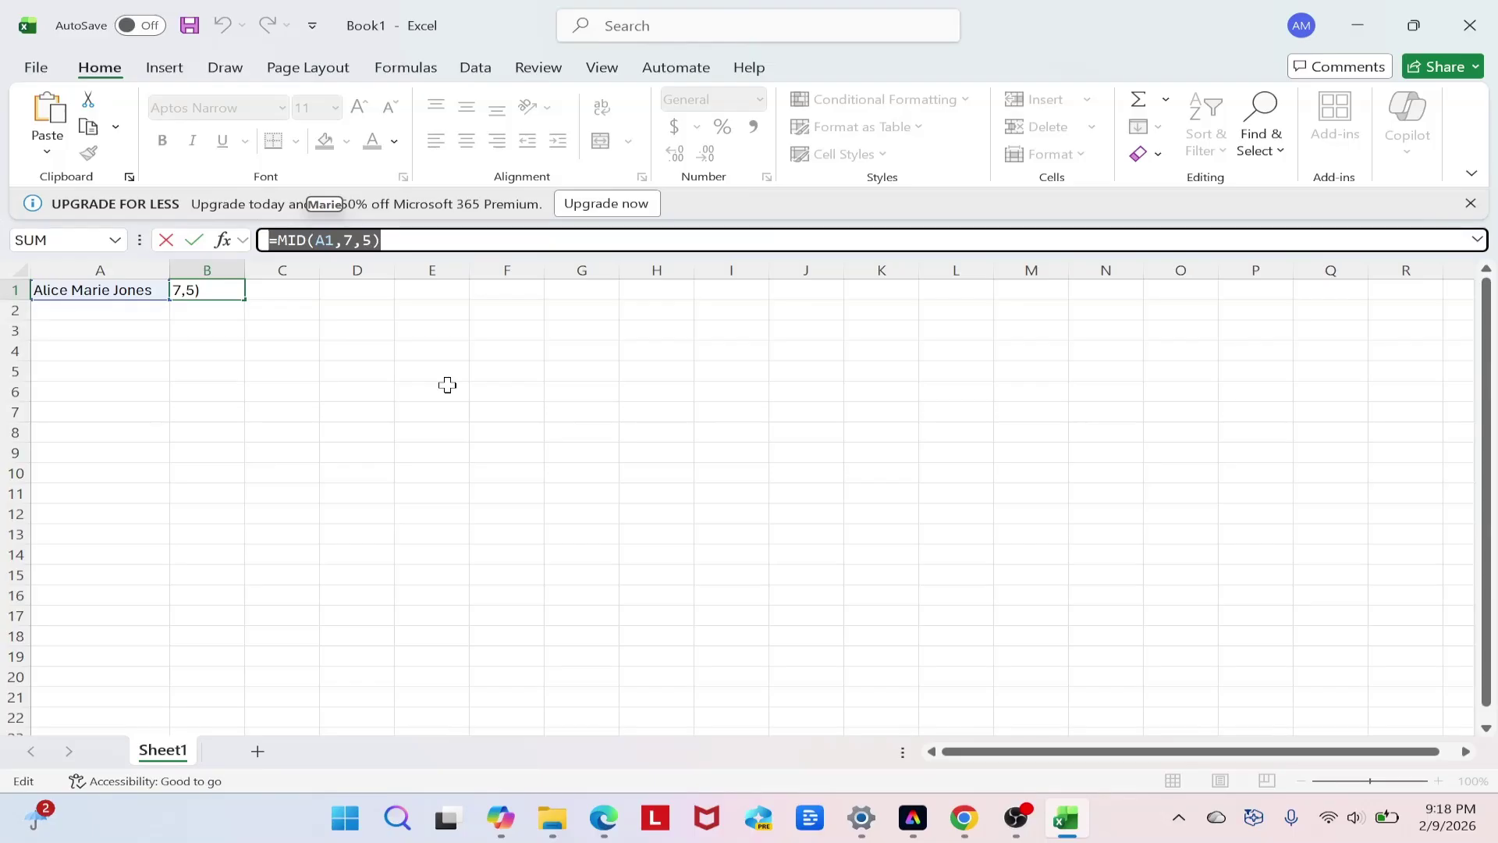
pyautogui.write('=U')
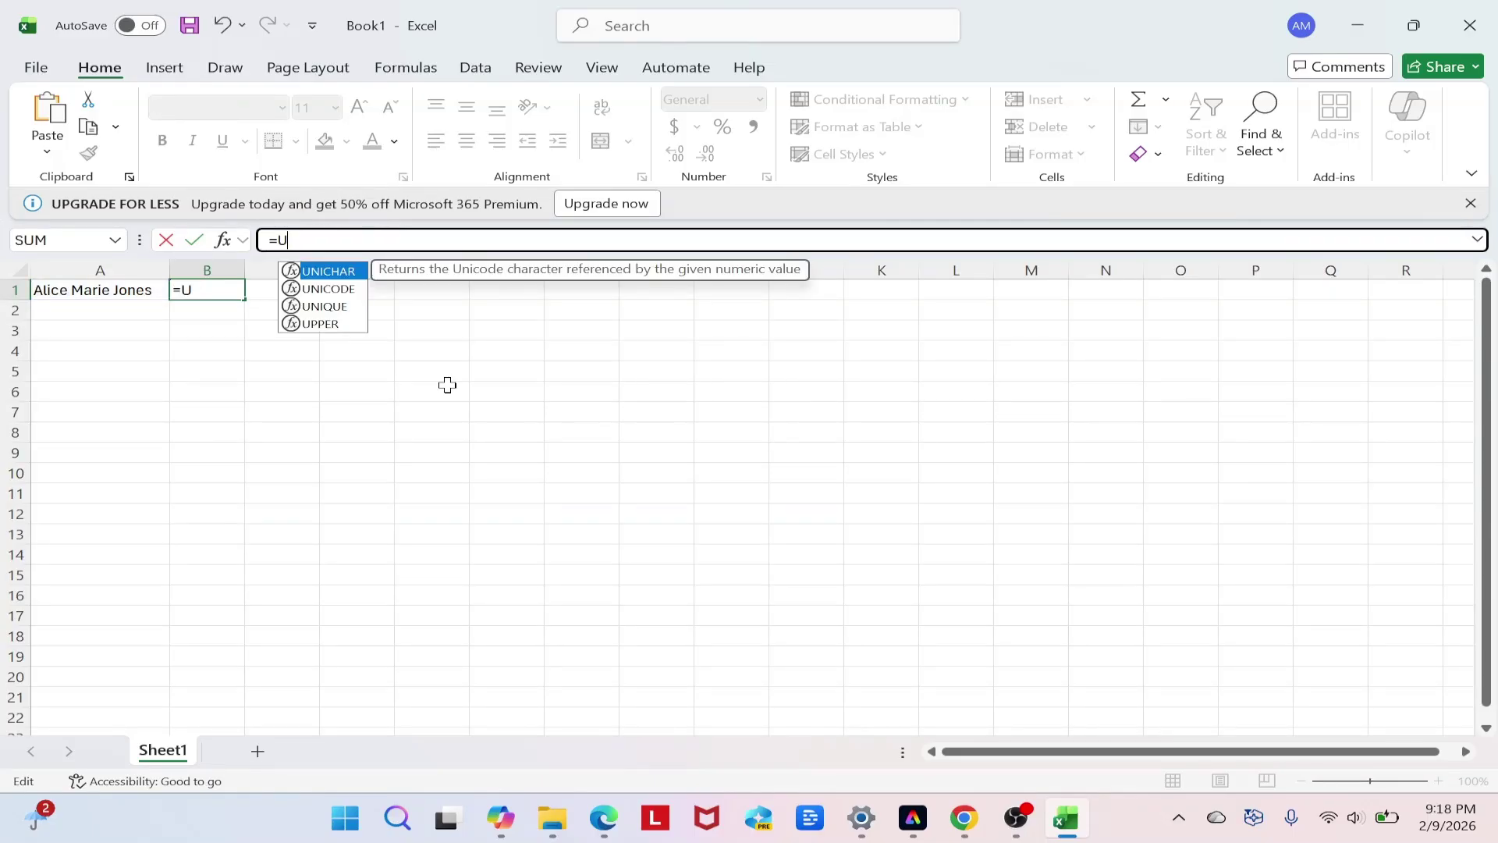
pyautogui.write('PPER(A1')
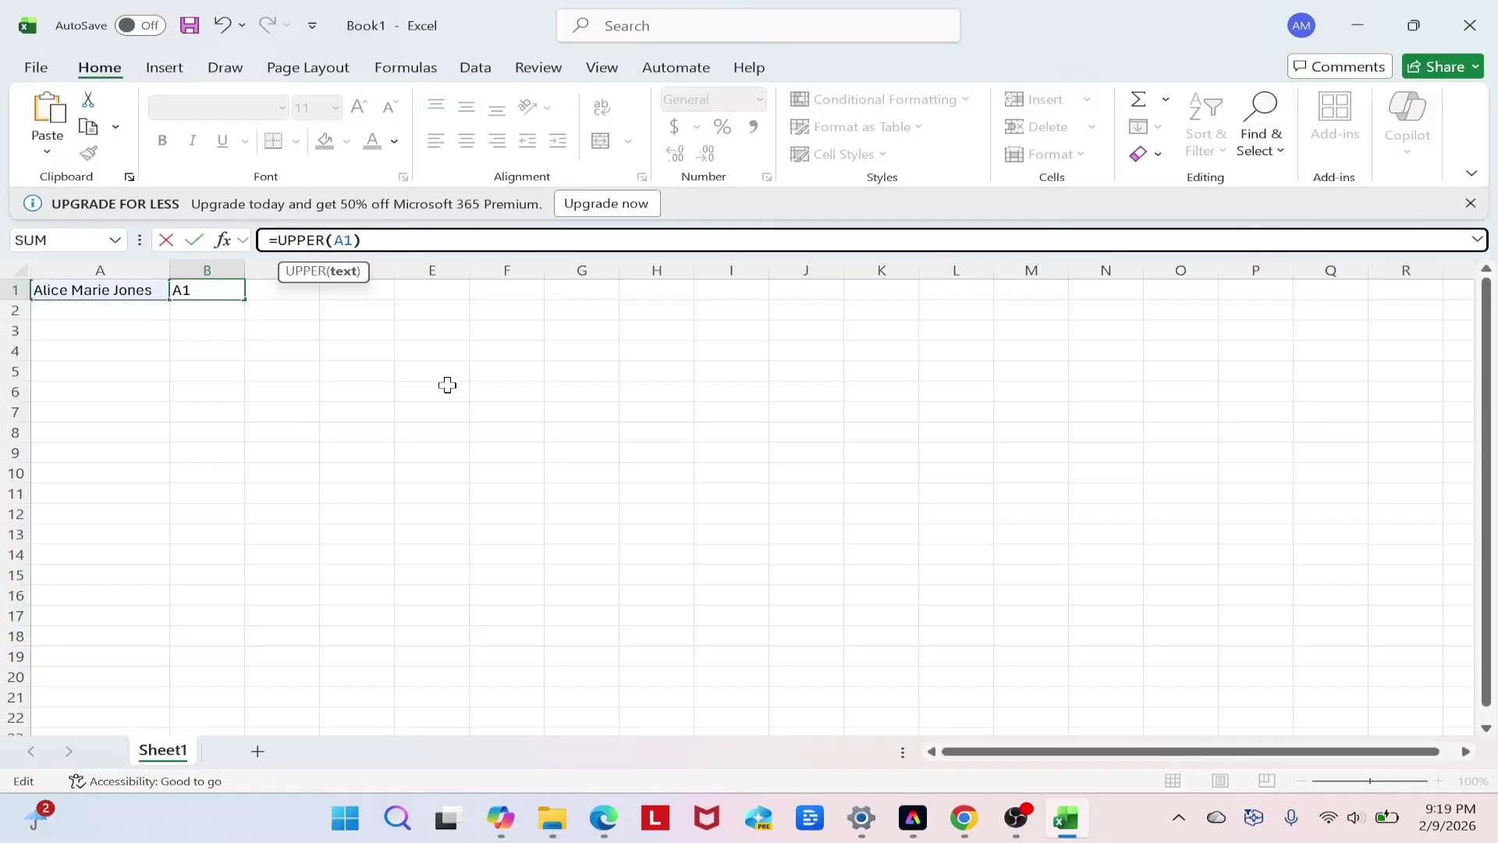
pyautogui.write(')')
pyautogui.press('Return')
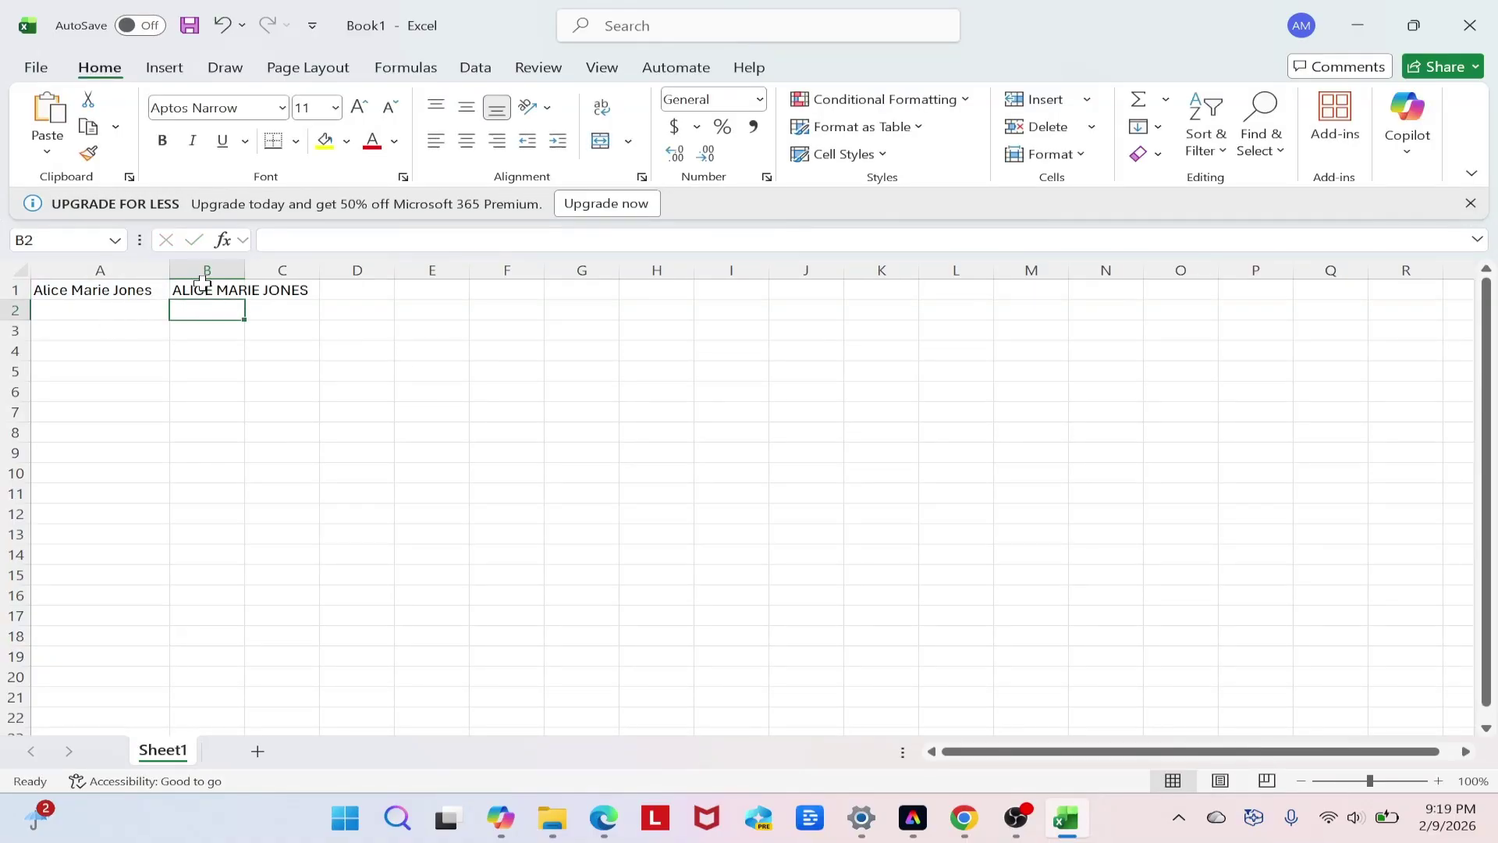
pyautogui.moveTo(246, 271); pyautogui.dragTo(322, 265)
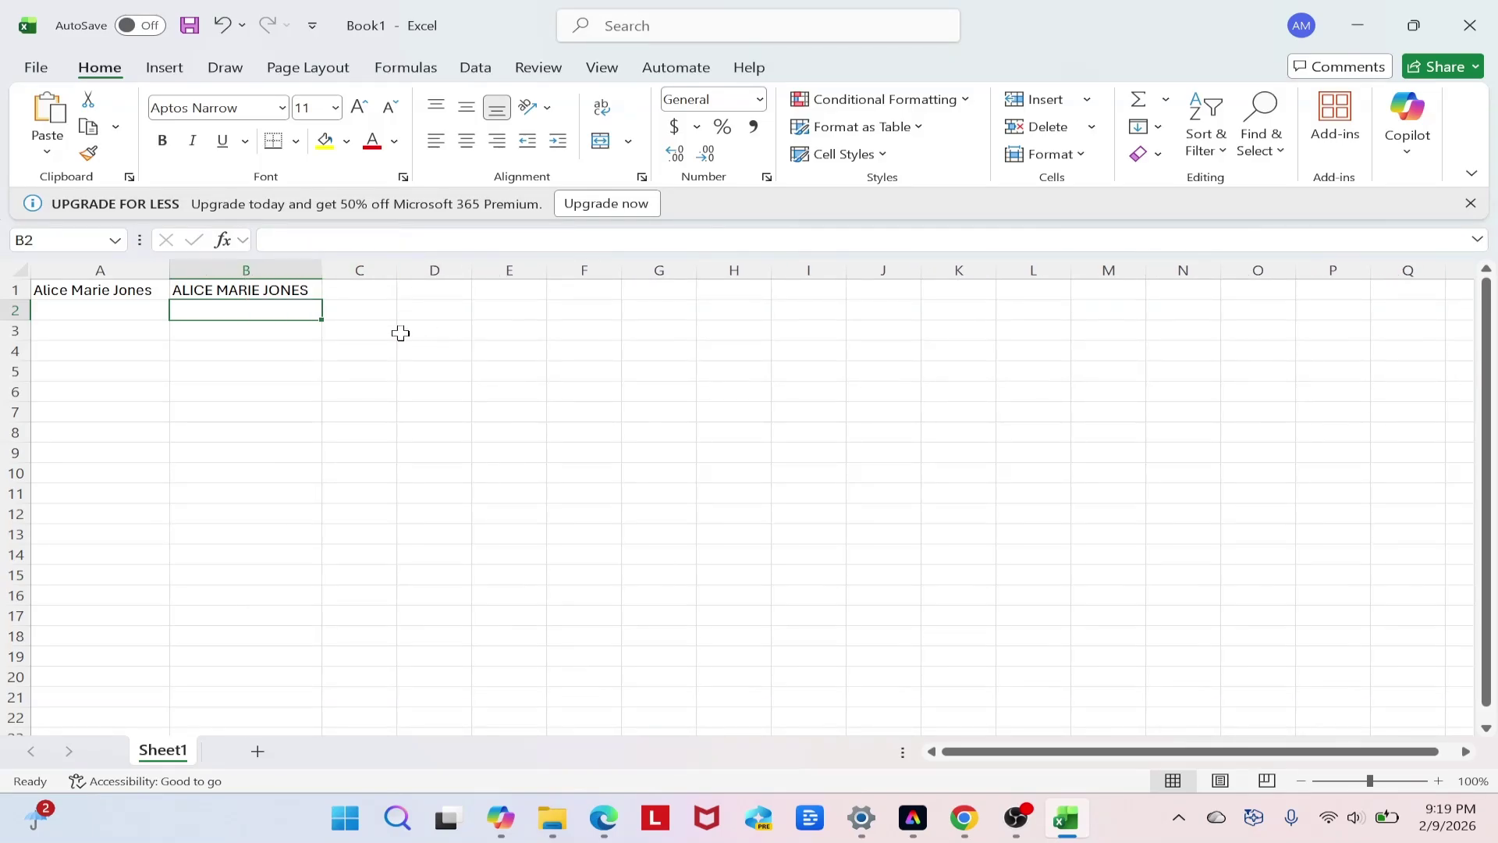
# Step: Enter =LOWER(A1) in cell B2 and a formula converting the name in A1 to proper case in cell B3
pyautogui.write('=')
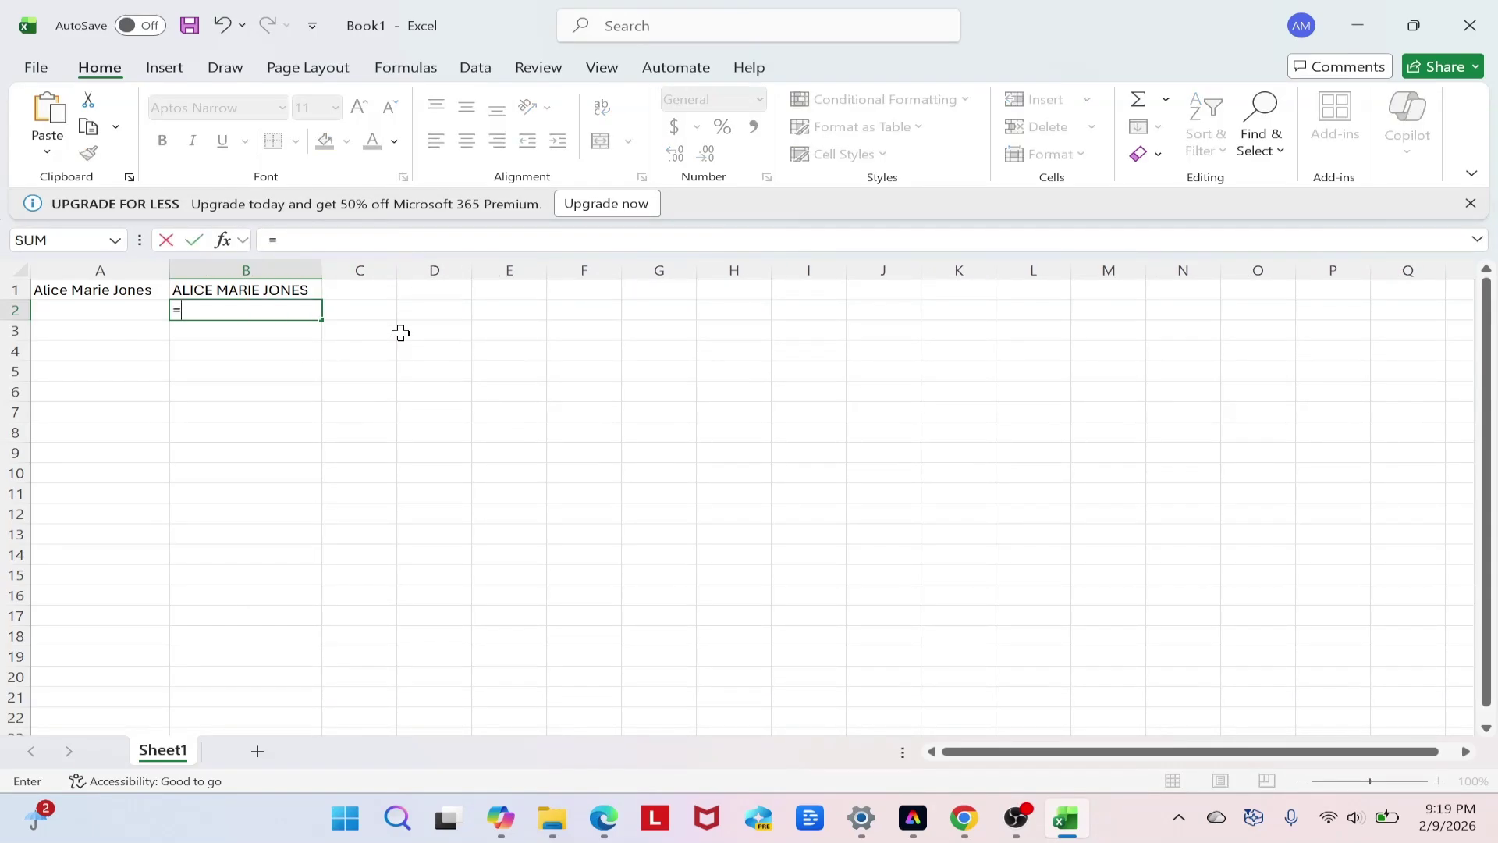
pyautogui.write('LOWER')
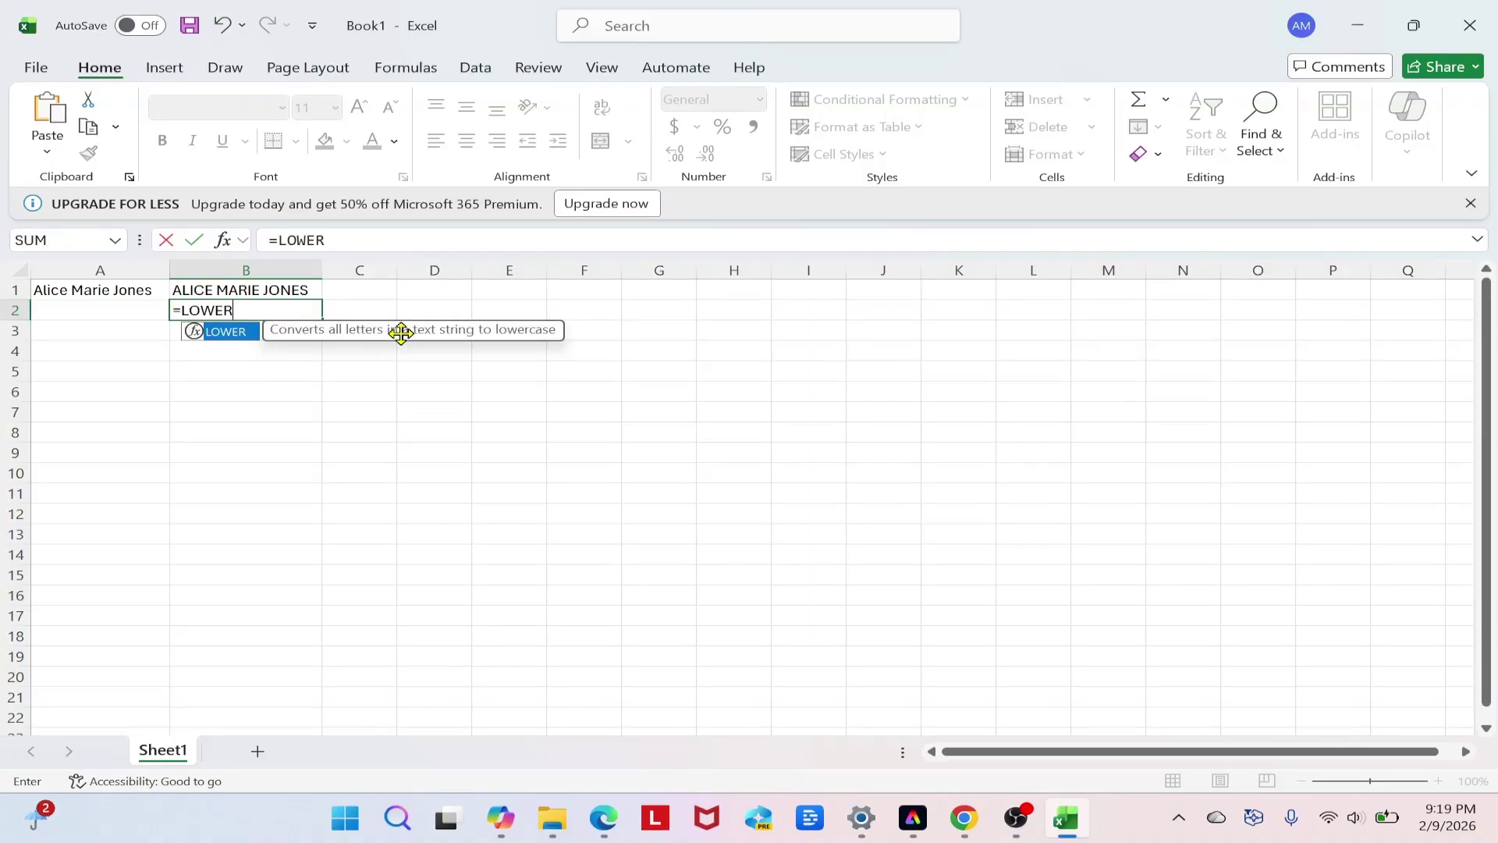
pyautogui.write('(A1')
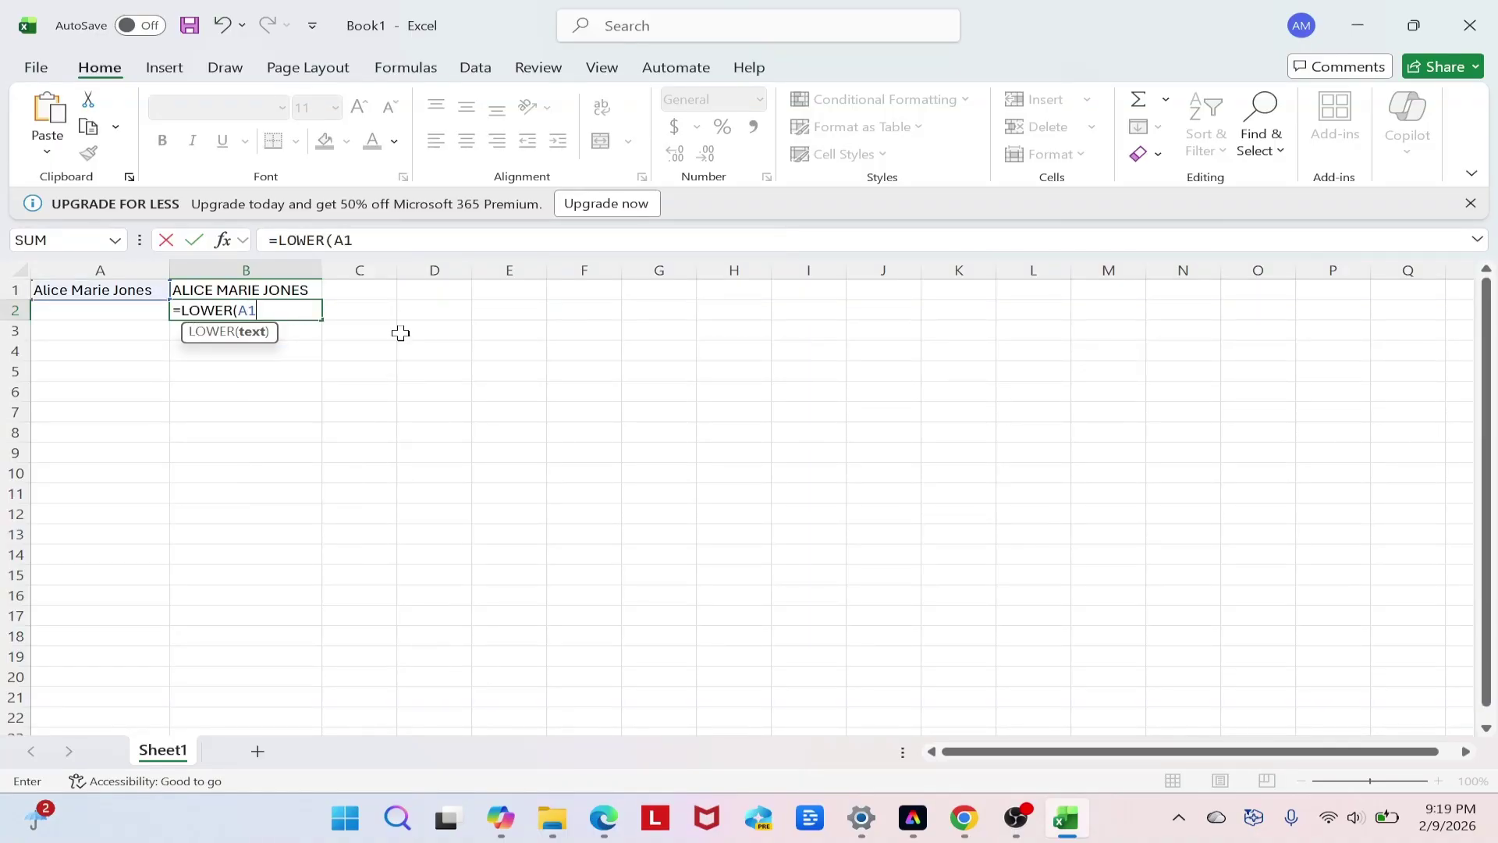
pyautogui.write(')')
pyautogui.press('Return')
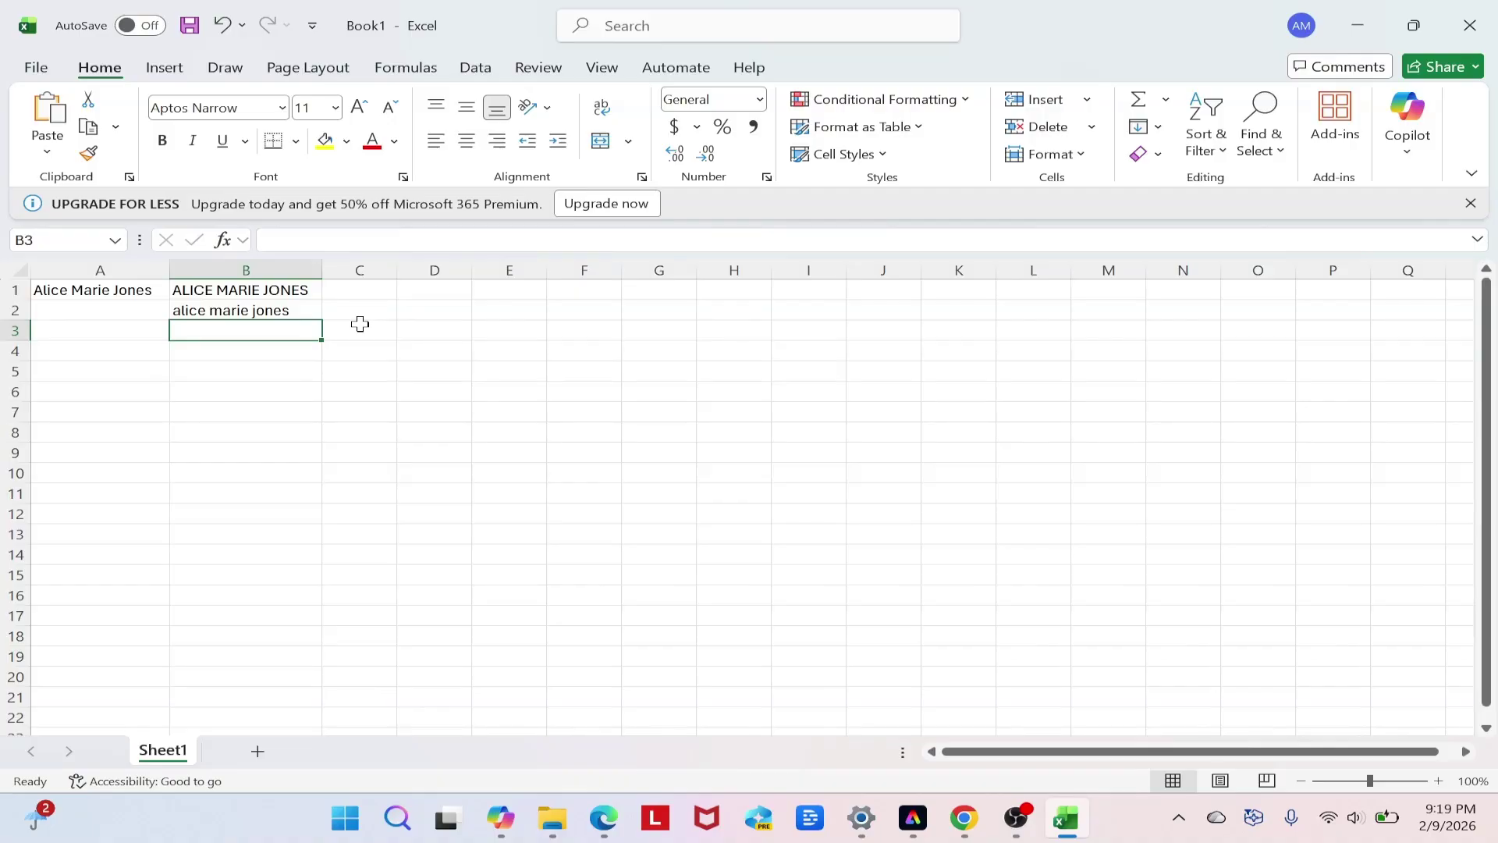
pyautogui.write('=P')
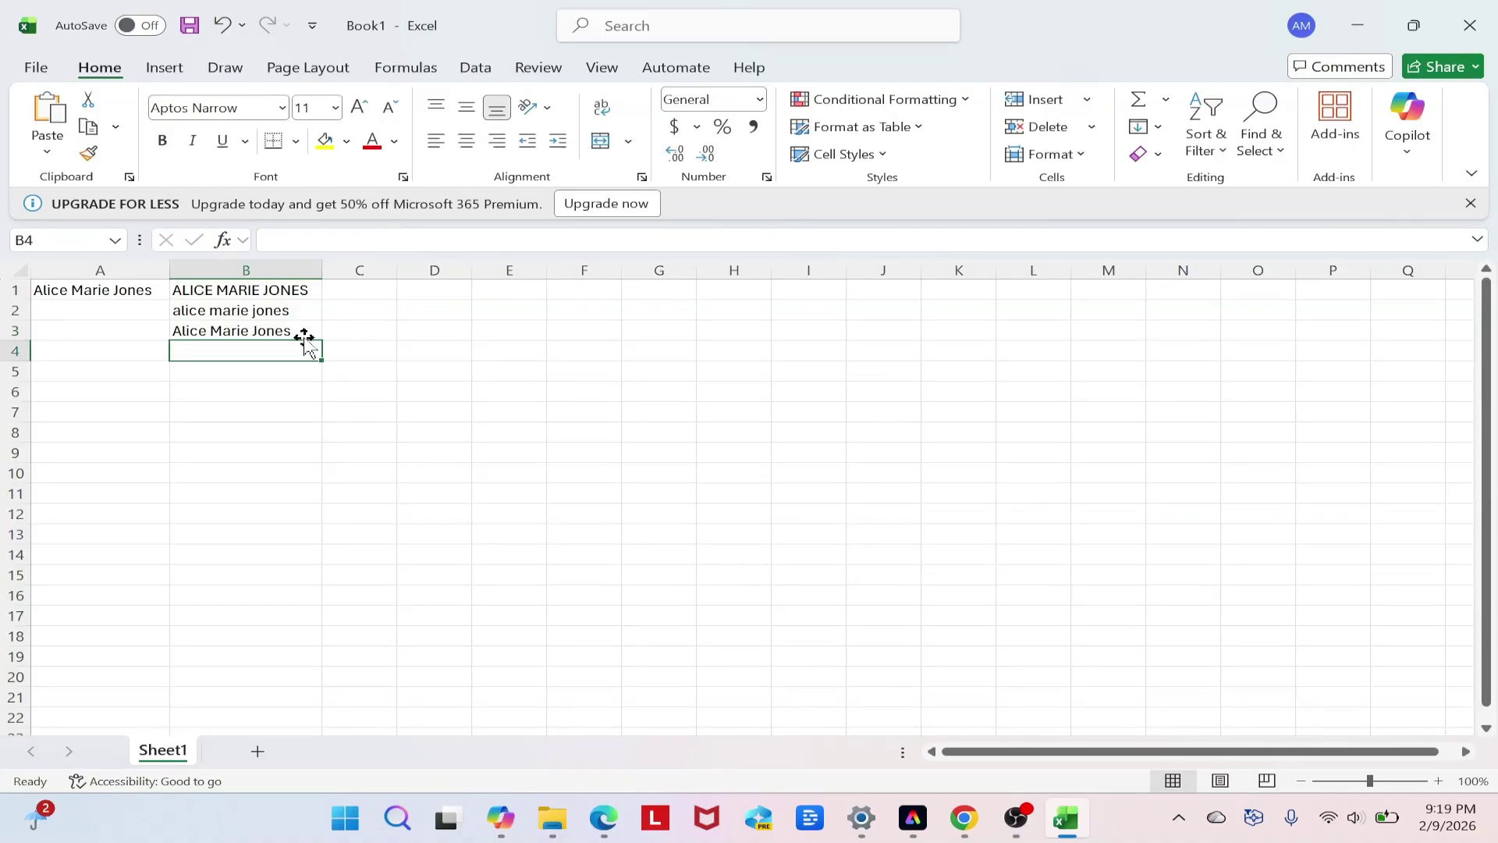
# Step: Clear the name and text formulas from columns A and B and enter 5.125 in cell A1
pyautogui.click(304, 328)
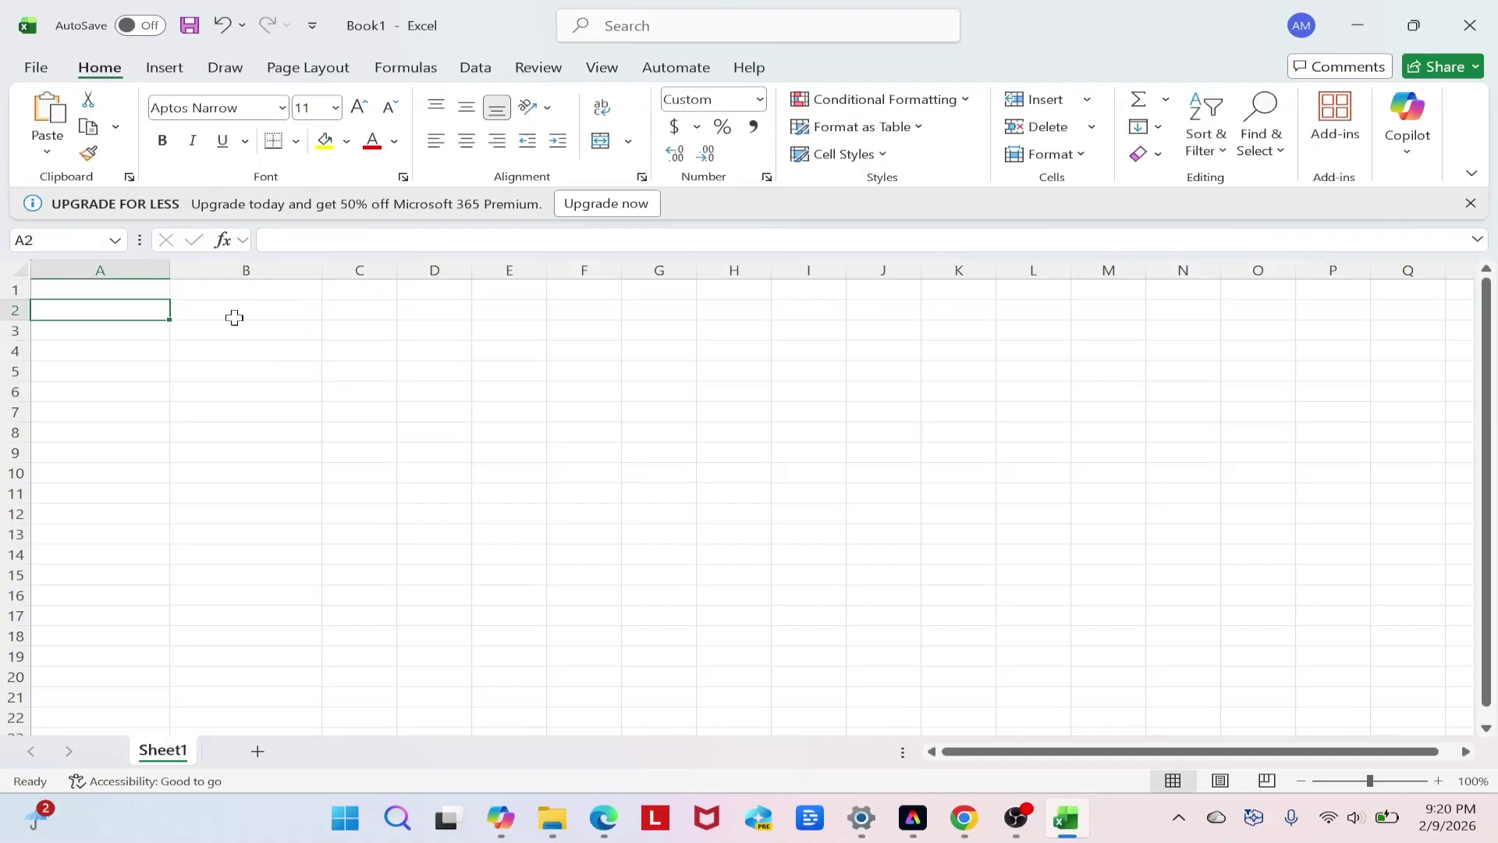
pyautogui.click(140, 290)
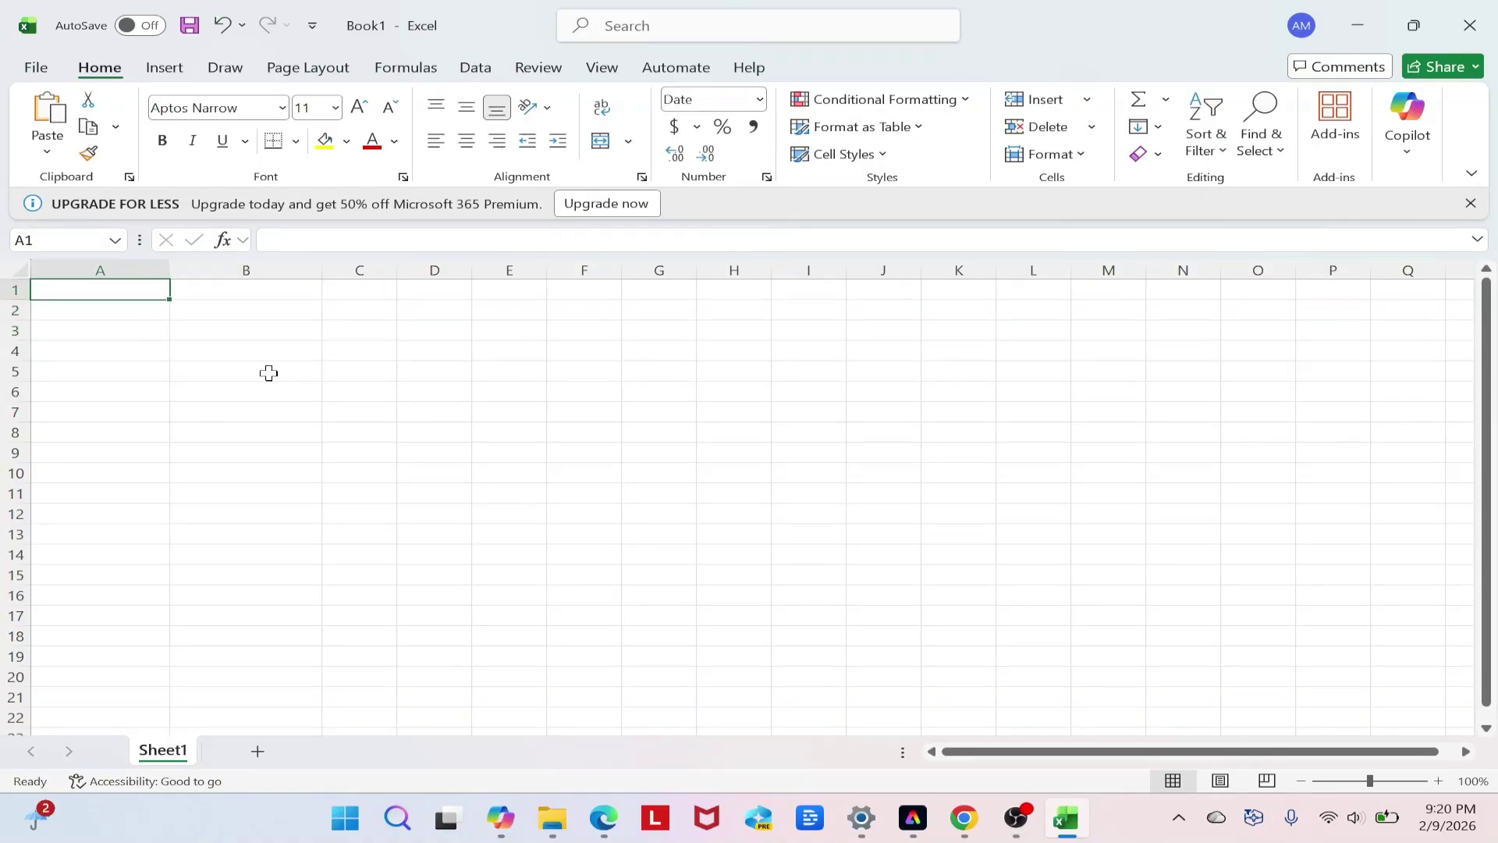
pyautogui.write('5.12')
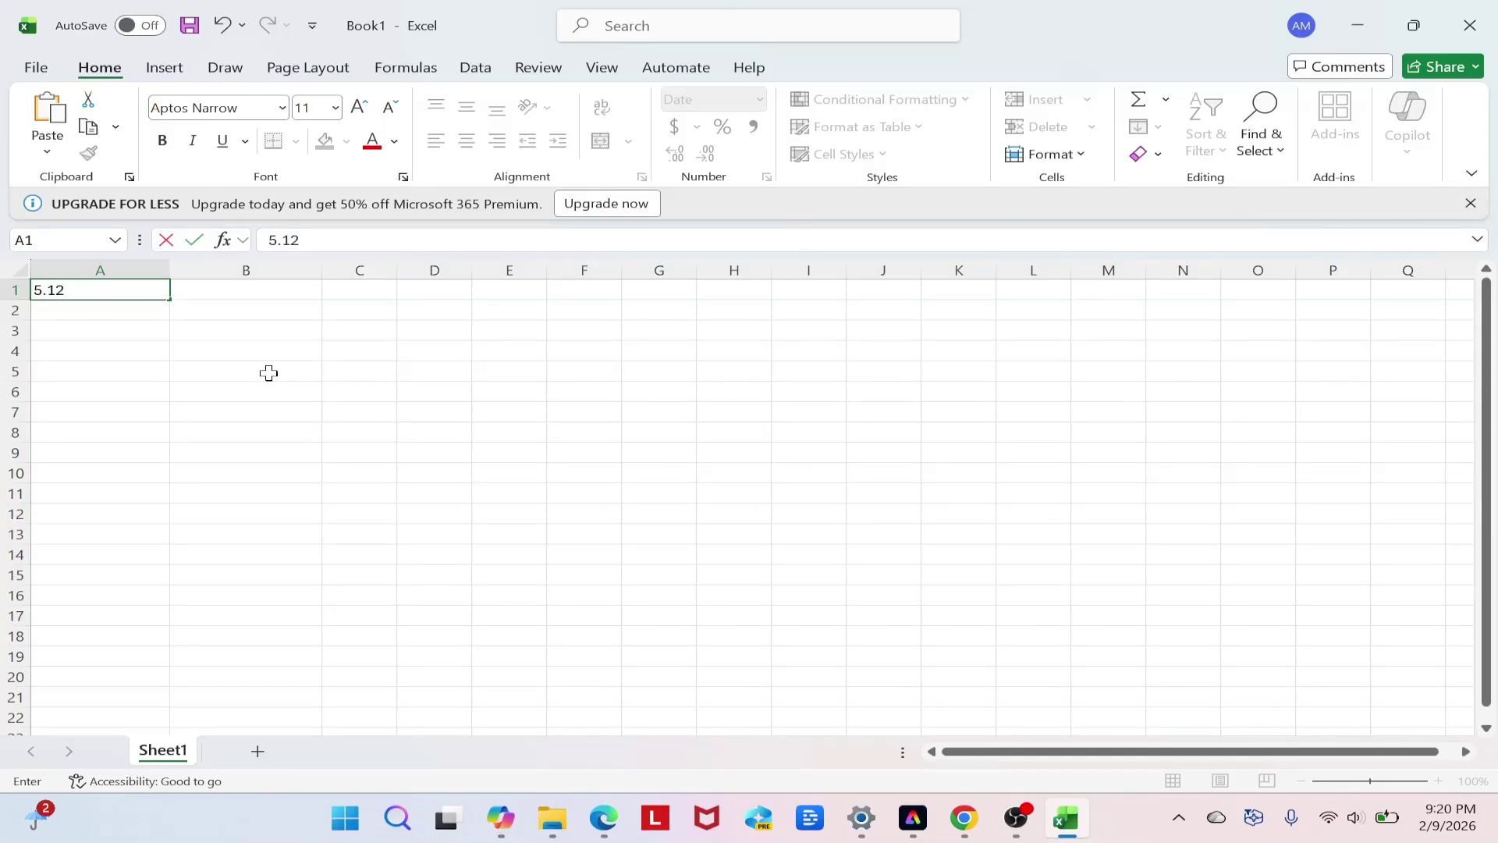
pyautogui.press('Return')
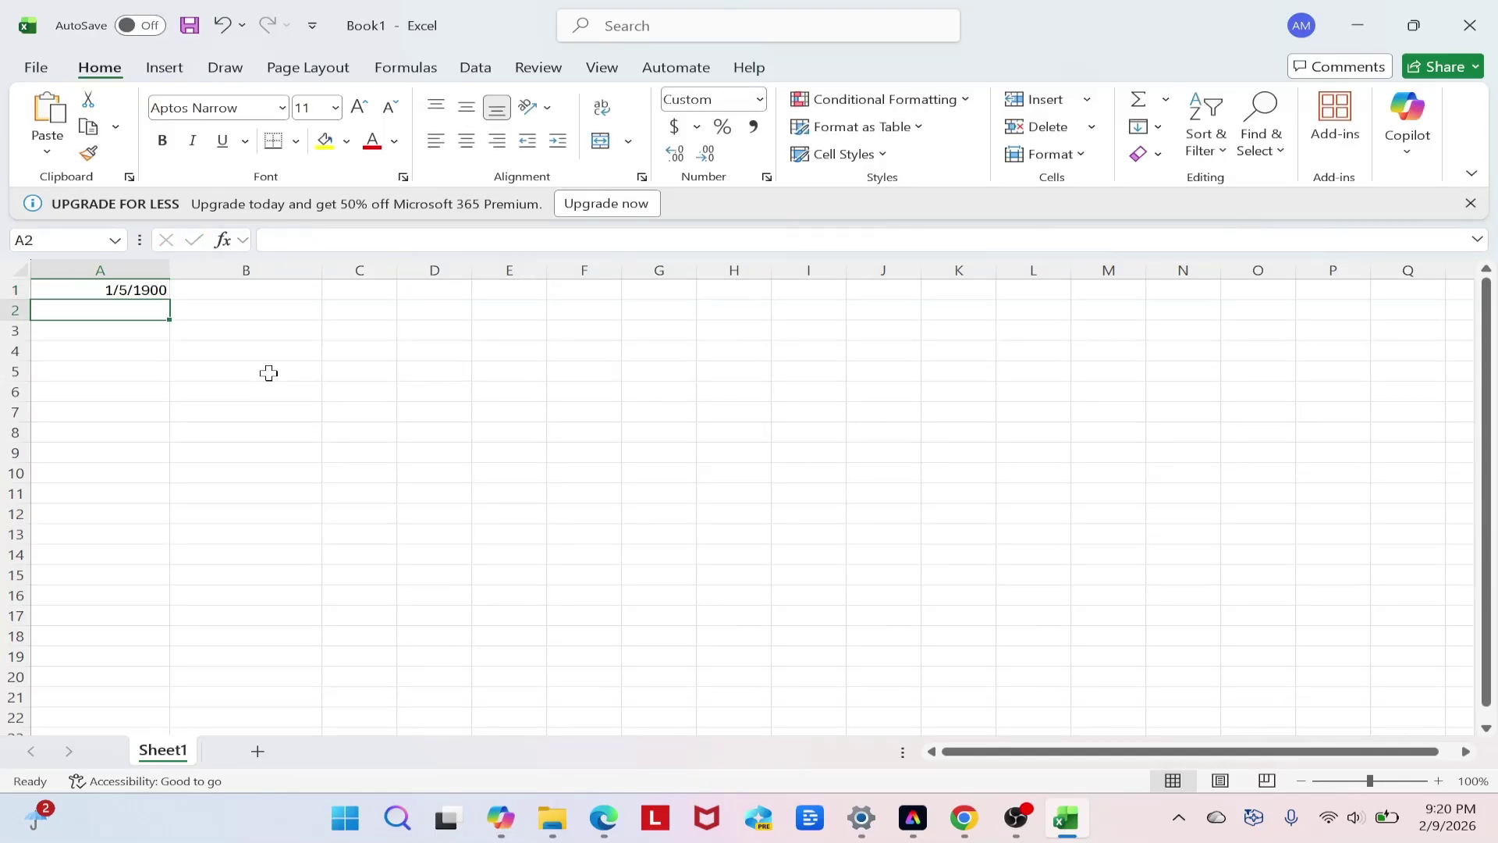
# Step: Enter the formula =ROUNDUP(A1,2) in cell B1 to round the value up to two decimals
pyautogui.click(249, 291)
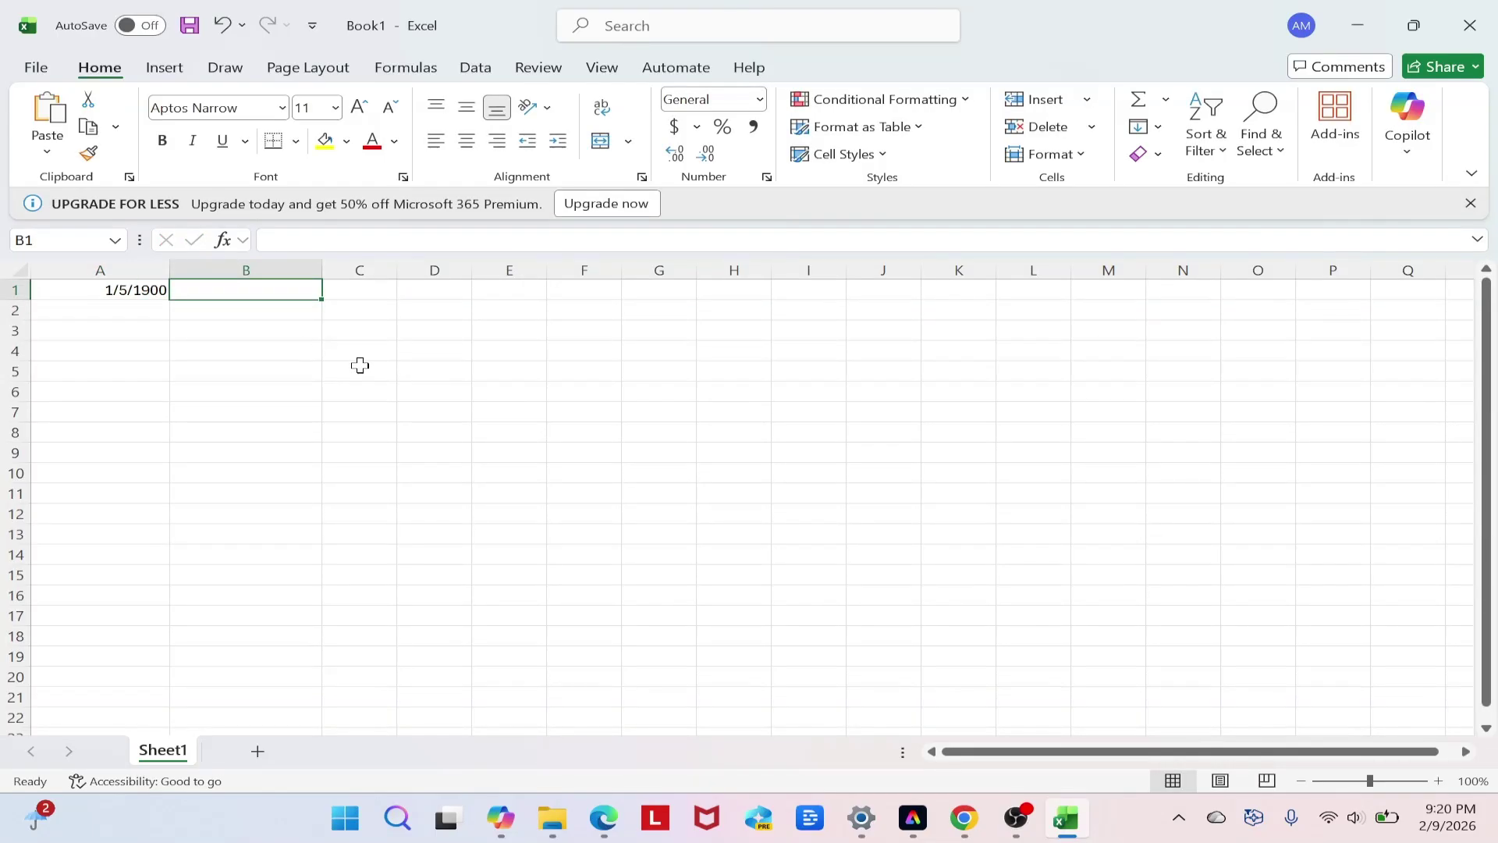
pyautogui.write('=R')
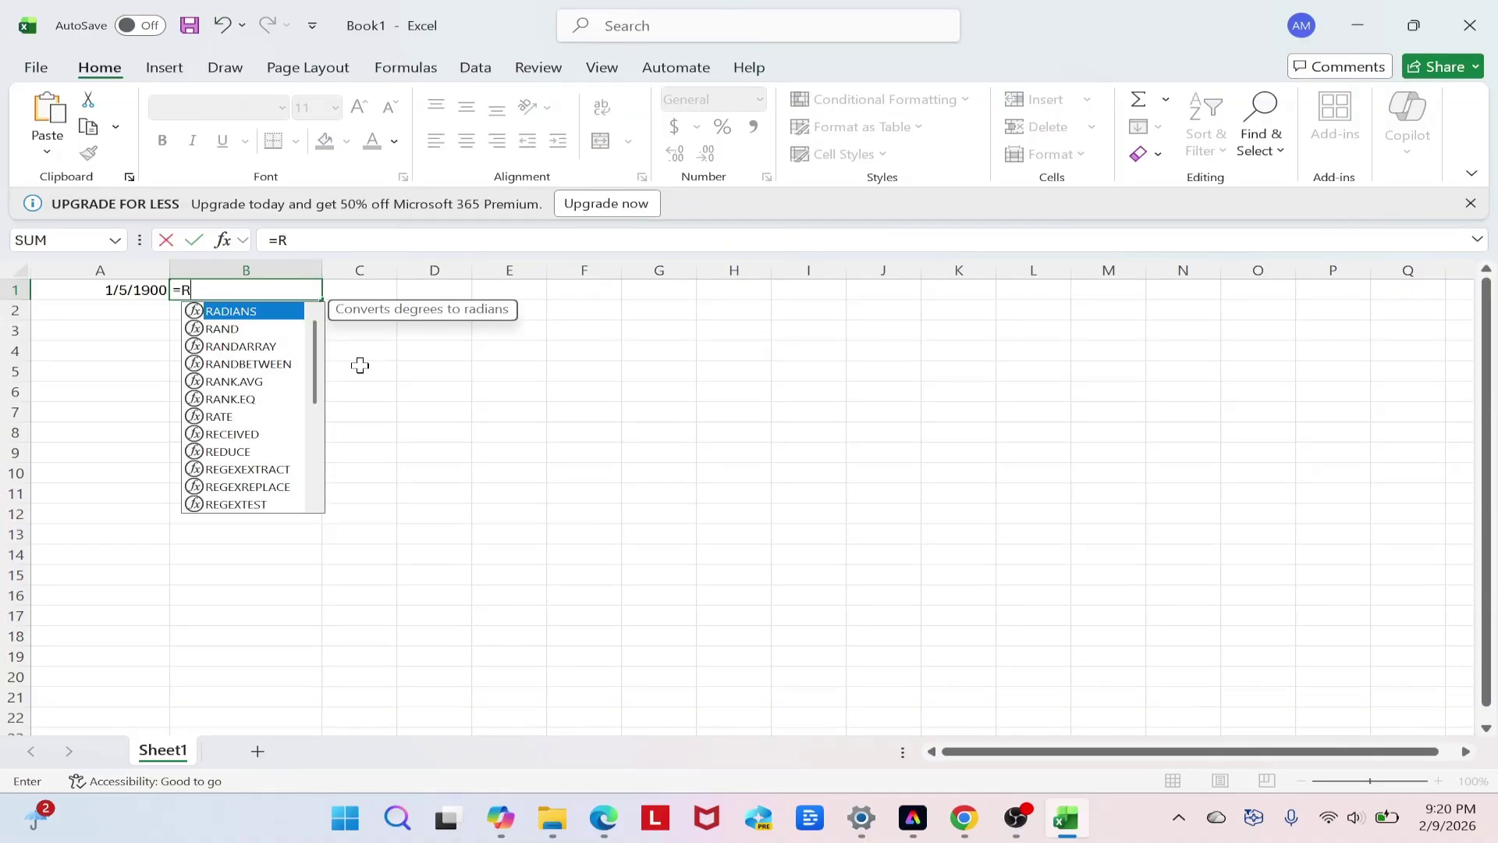
pyautogui.write('OUND')
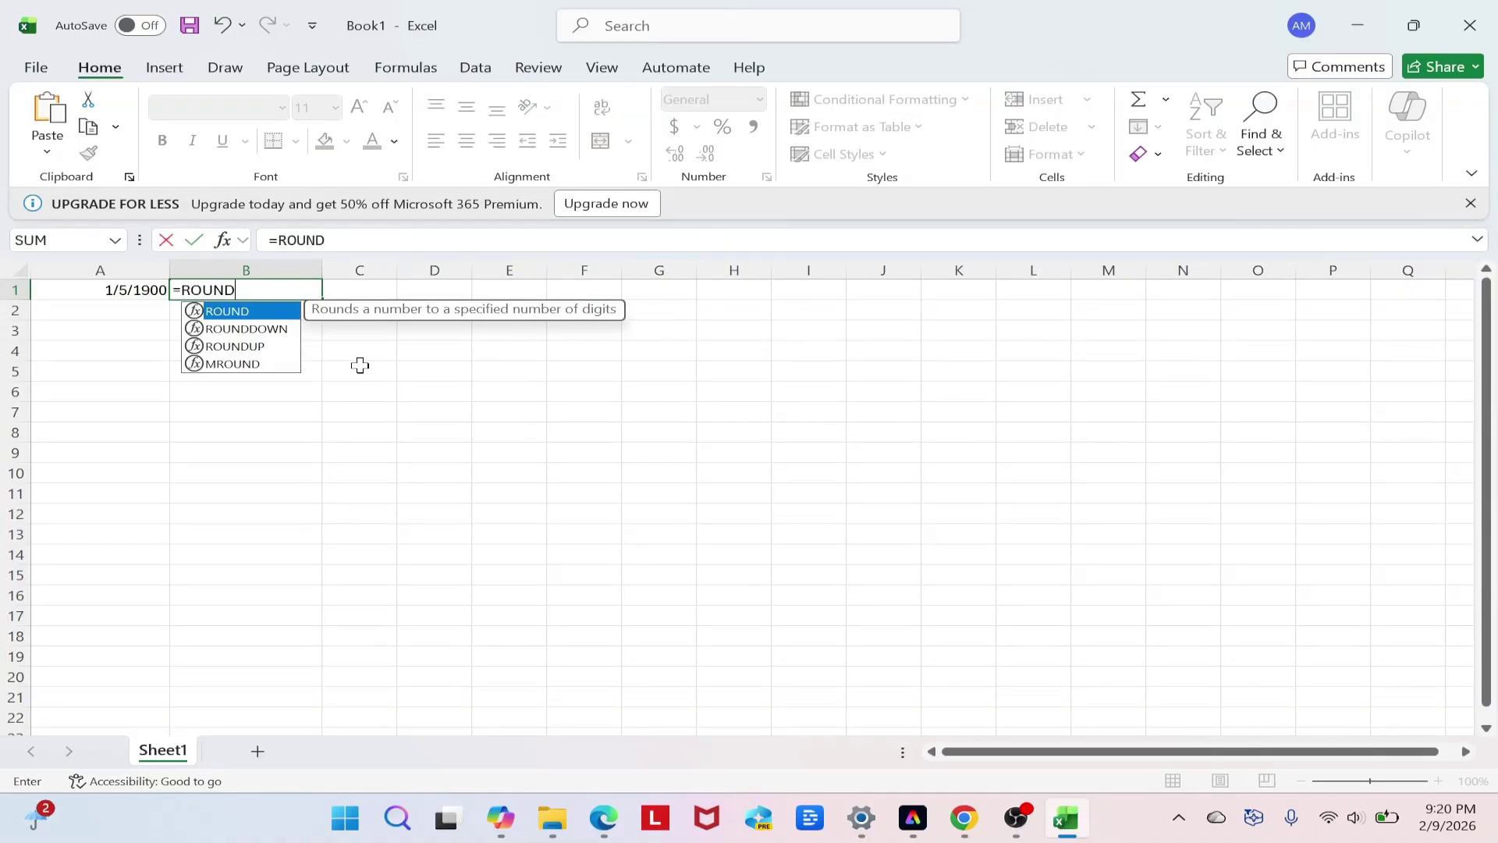
pyautogui.write('UP')
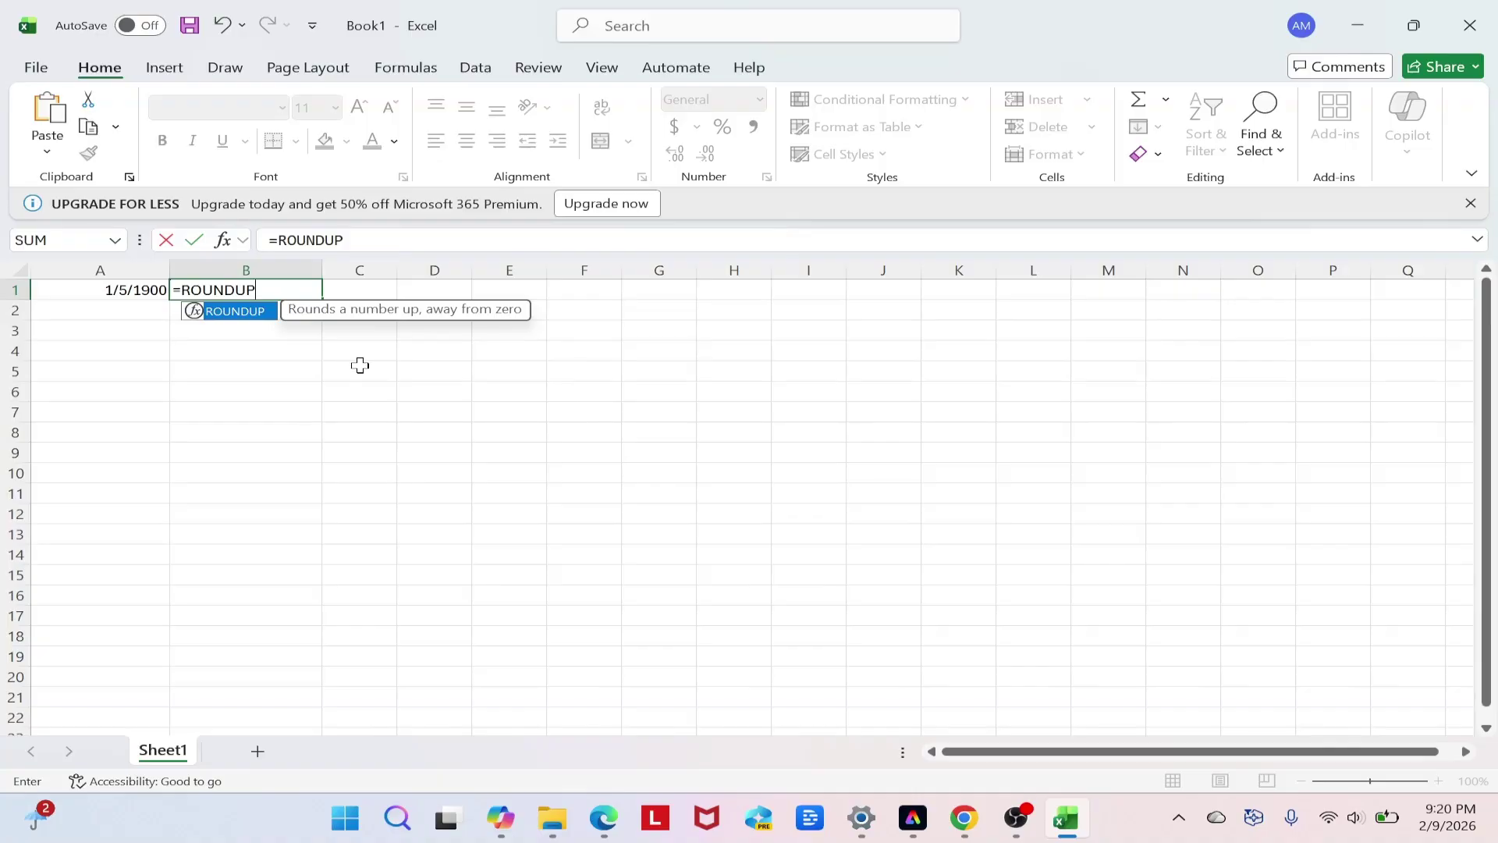
pyautogui.write('(A1')
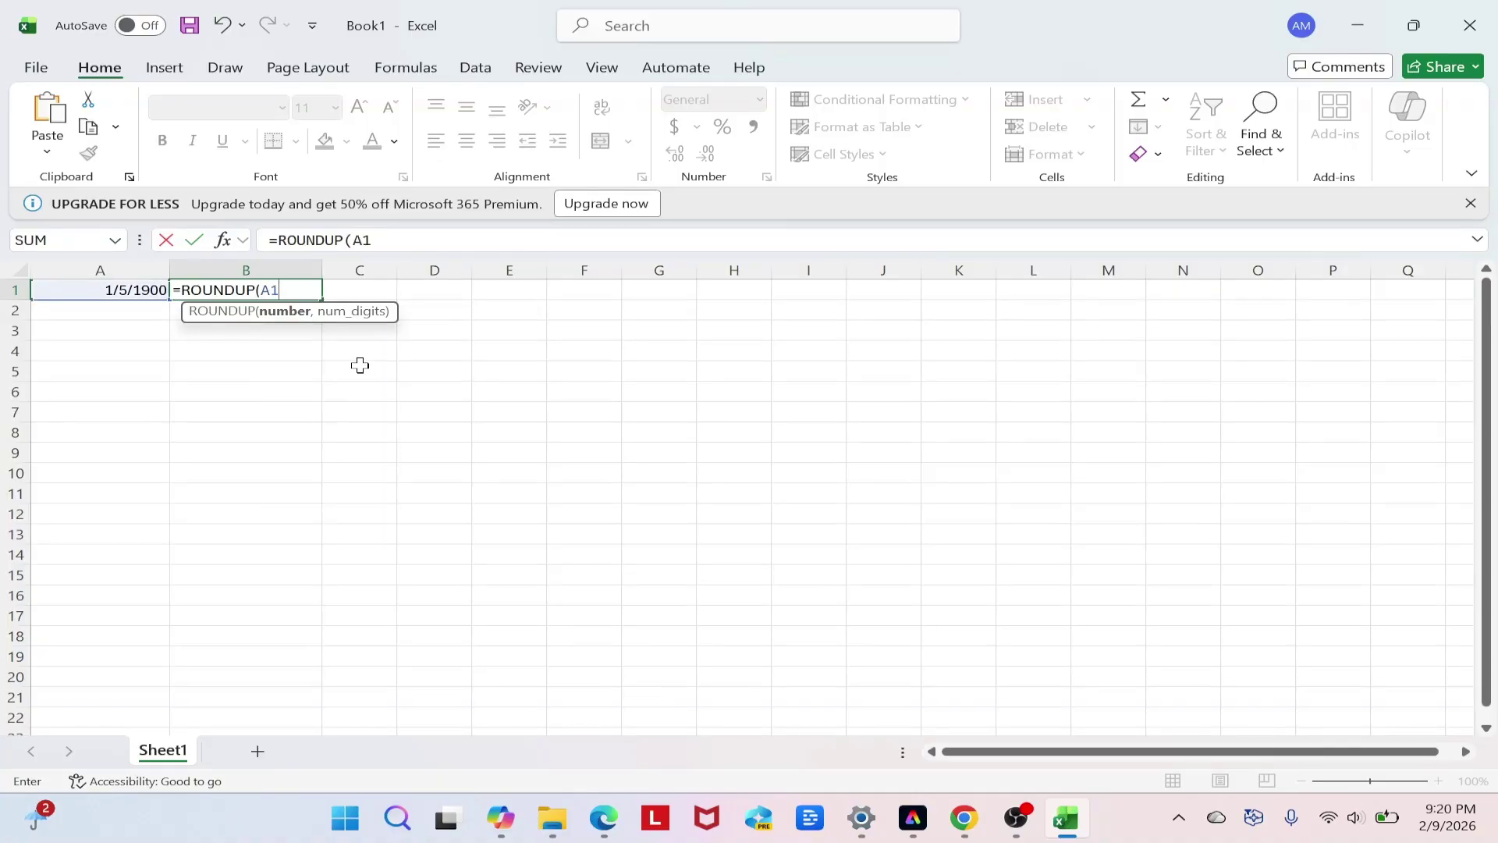
pyautogui.write(',2')
pyautogui.press('Return')
# Step: Format cells A1:B3 as Number with 2 decimal places
pyautogui.moveTo(133, 293); pyautogui.dragTo(240, 329)
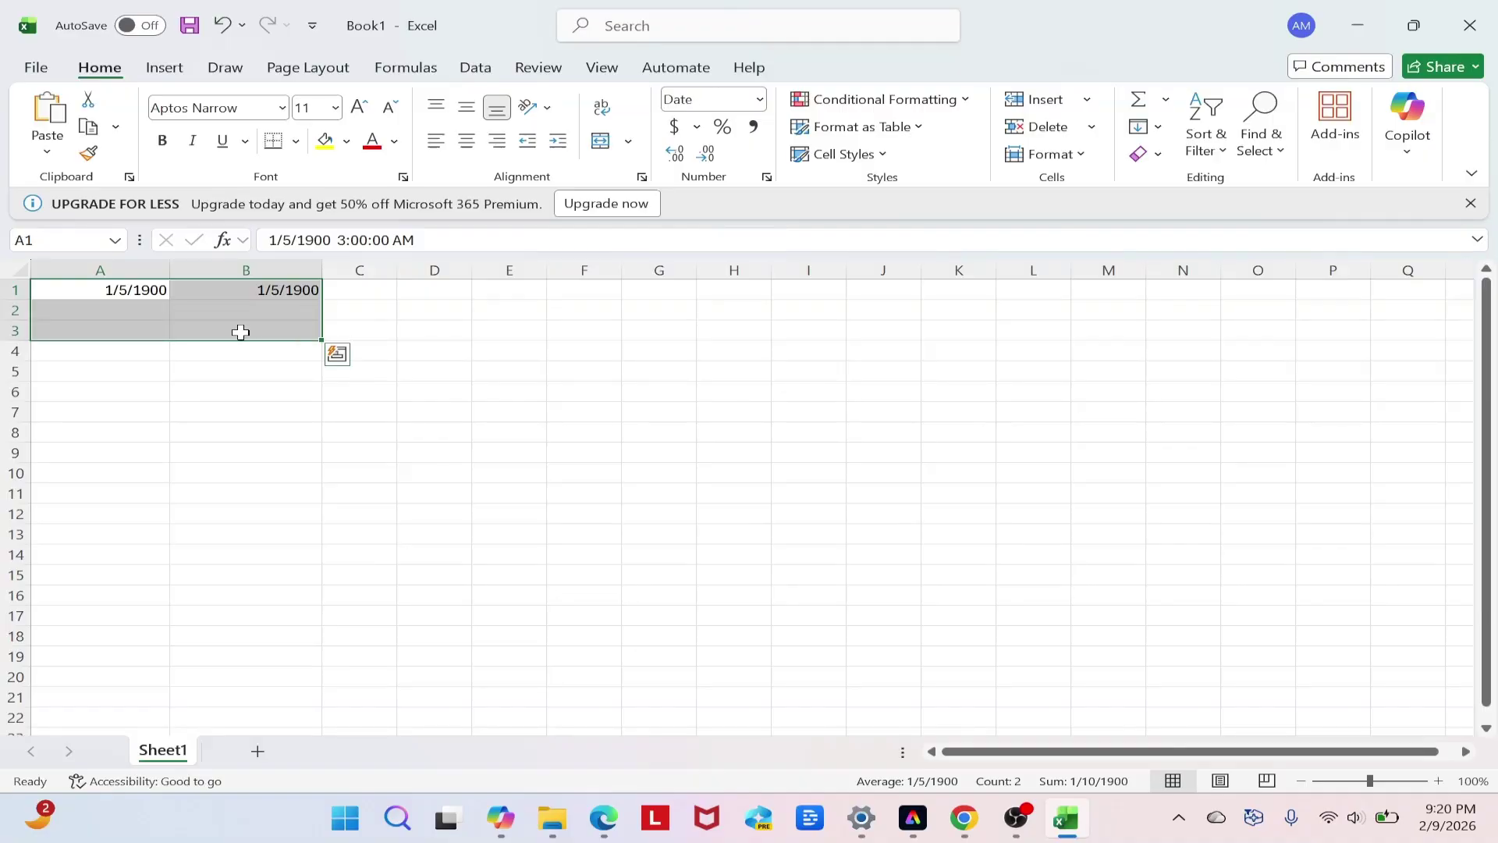
pyautogui.rightClick(239, 326)
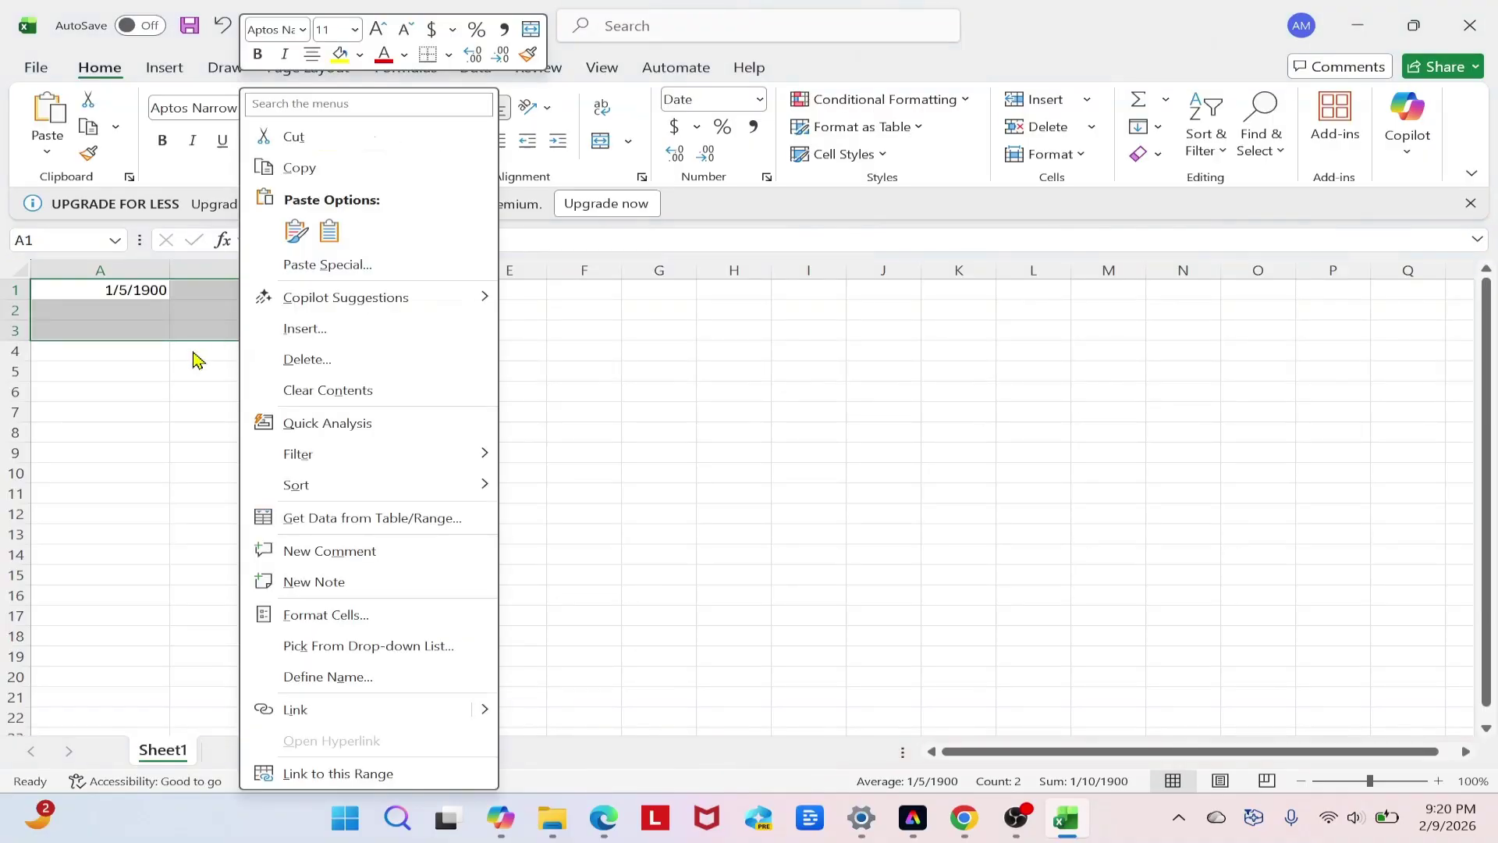
pyautogui.click(291, 618)
pyautogui.moveTo(319, 267); pyautogui.dragTo(662, 236)
pyautogui.click(424, 326)
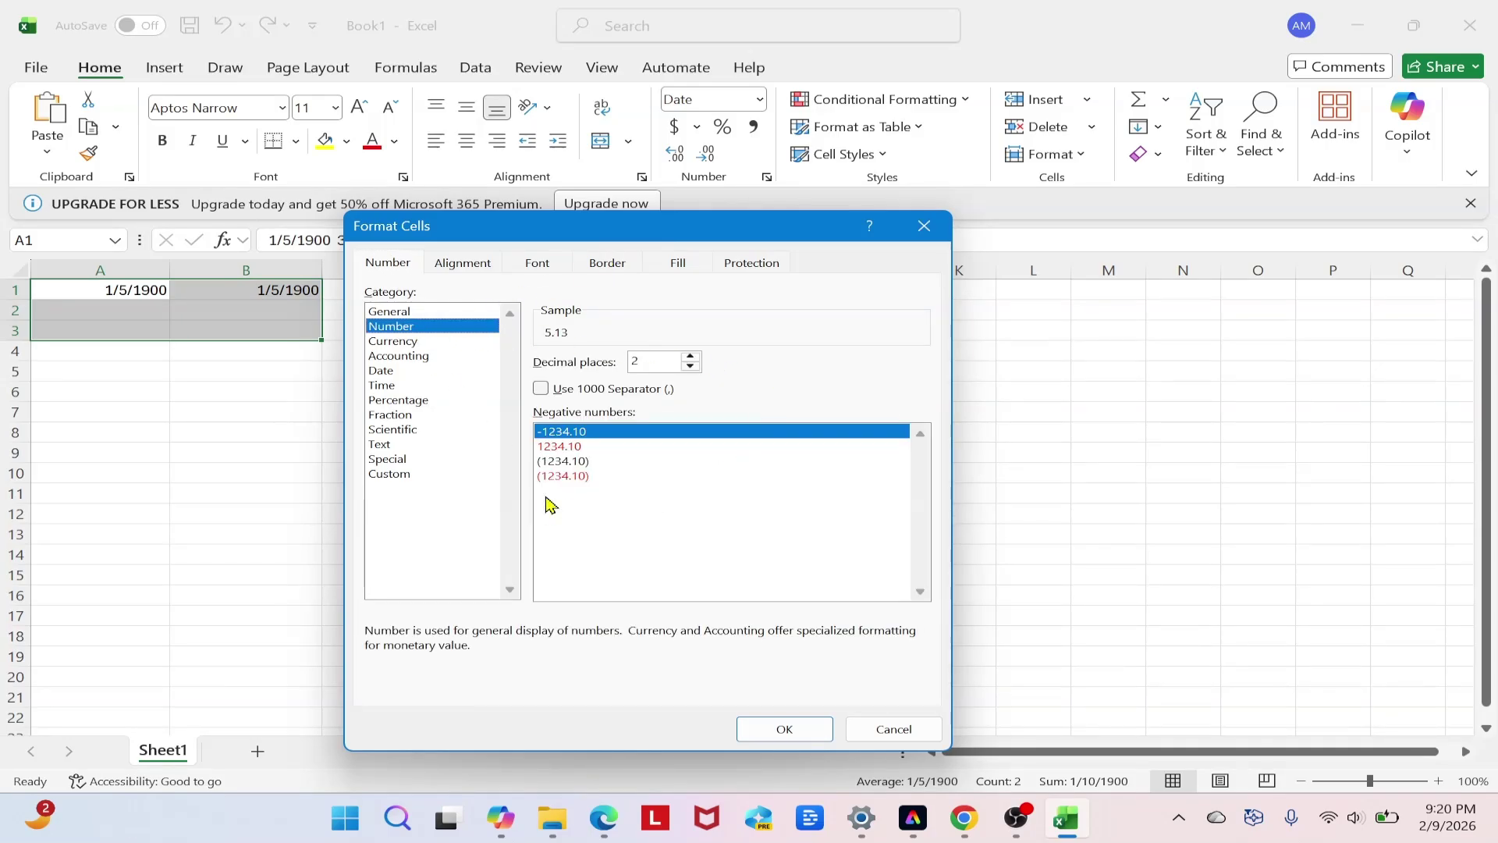
pyautogui.click(823, 718)
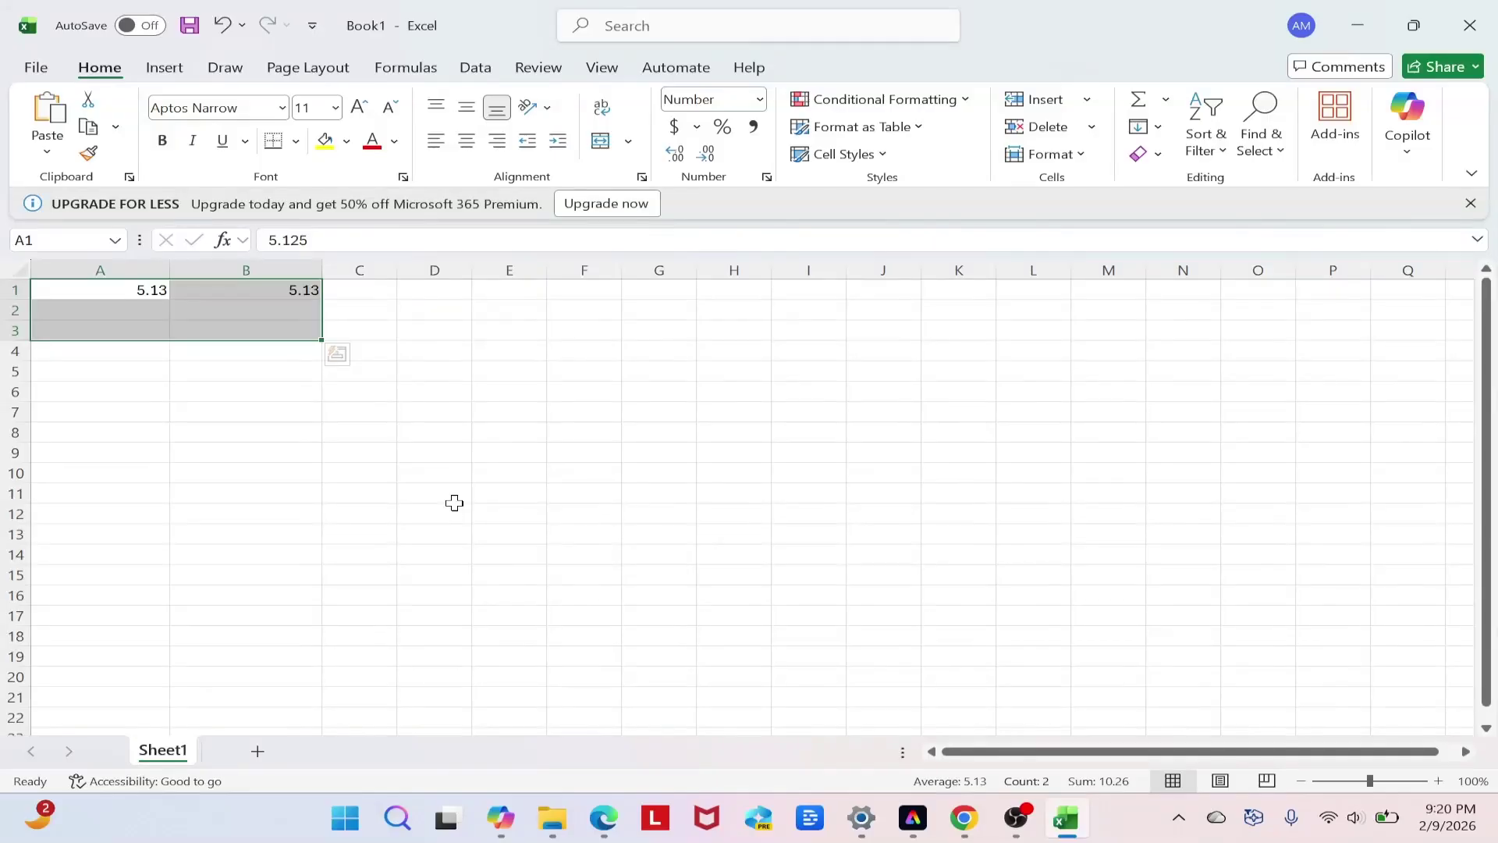
# Step: Undo the two-decimal number formatting of cells A1:B3 and review the ROUNDUP formula in cell B1
pyautogui.hotkey('ctrl', 'z')
pyautogui.click(274, 301)
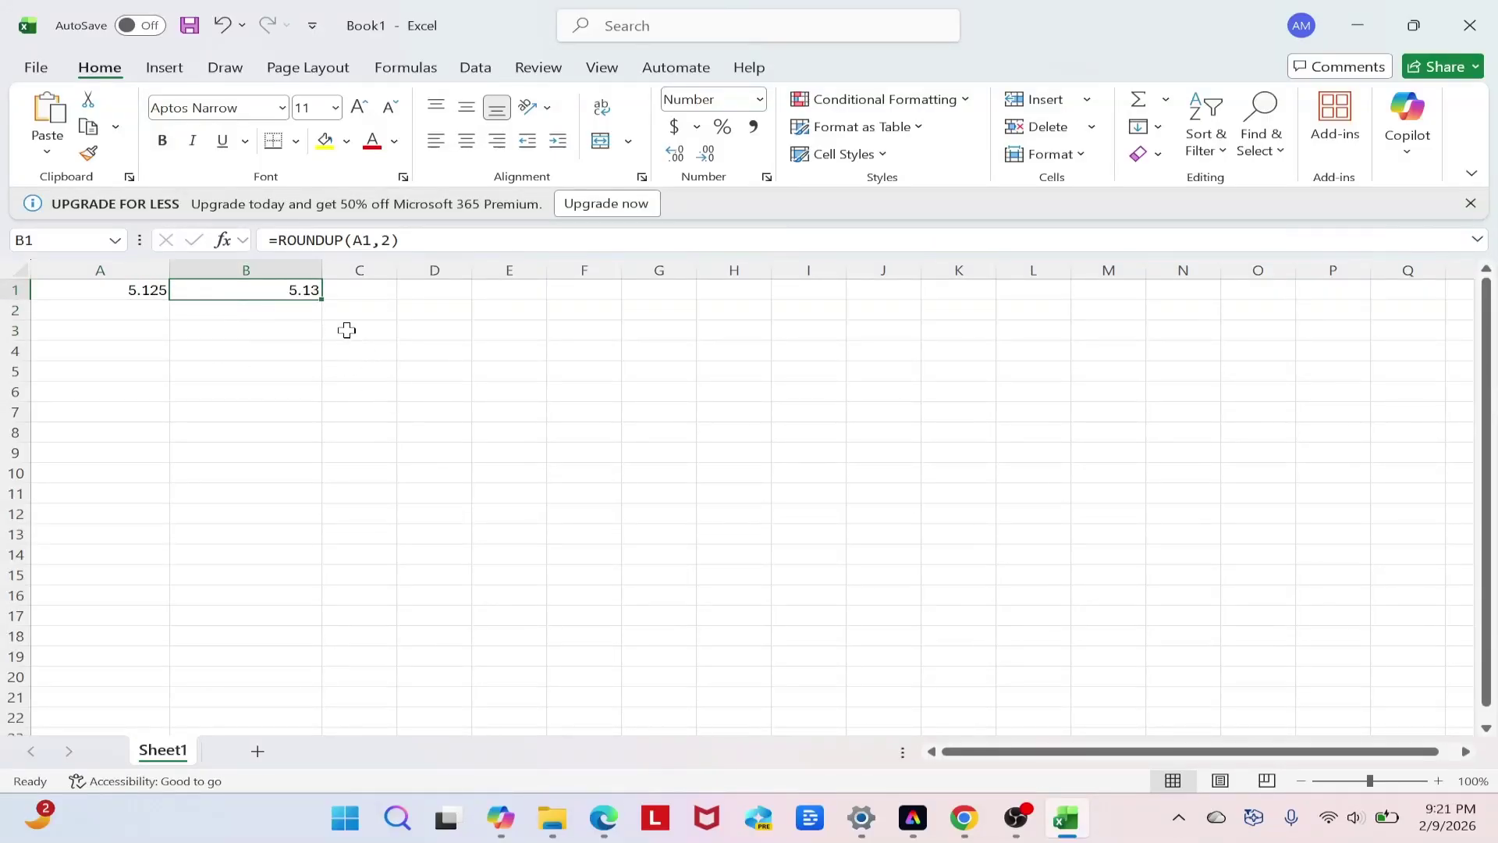
pyautogui.tripleClick(418, 240)
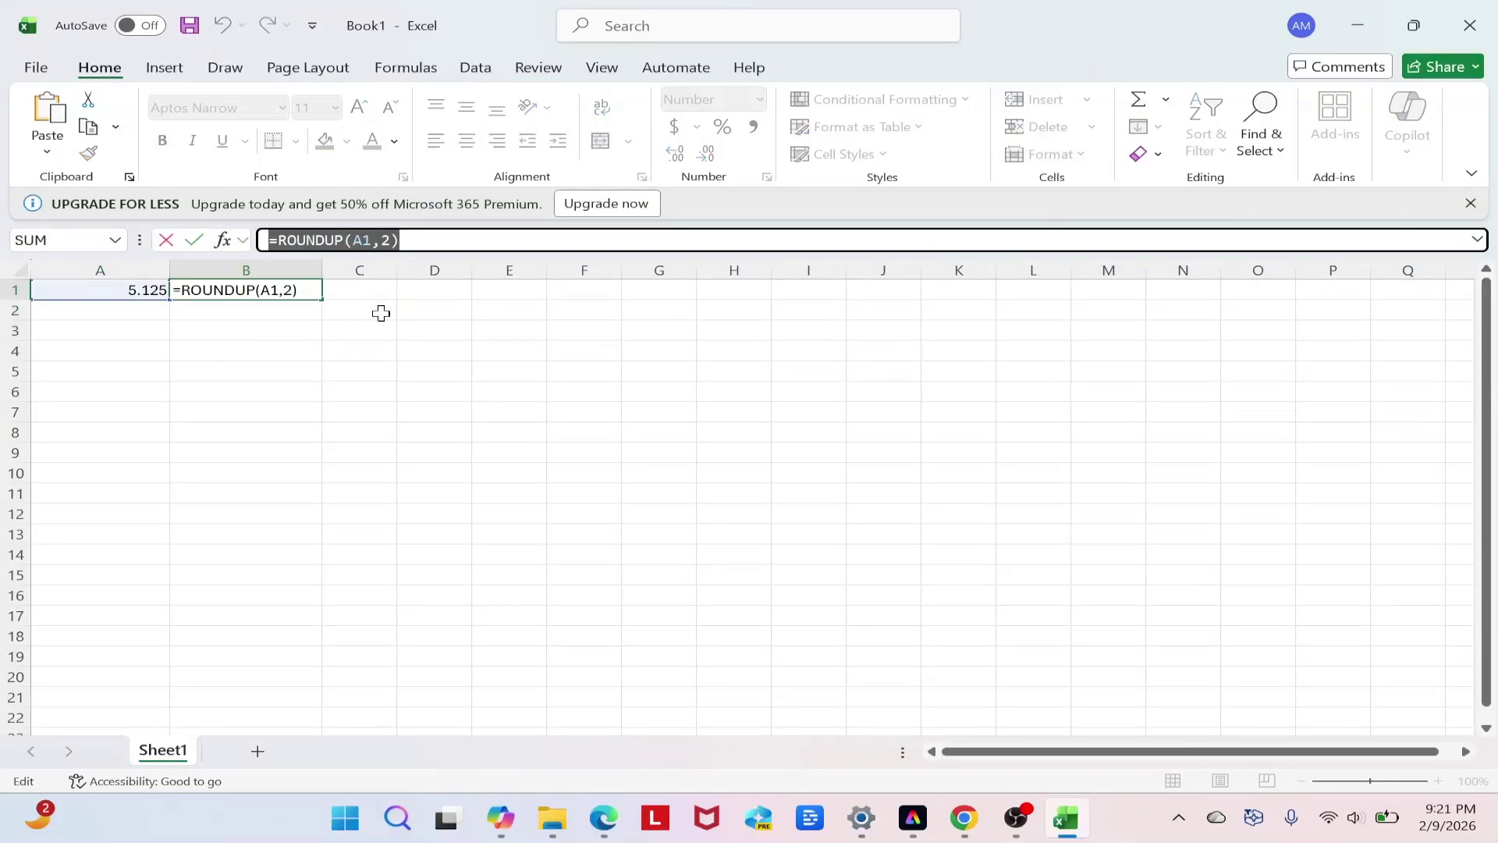
pyautogui.press('Return')
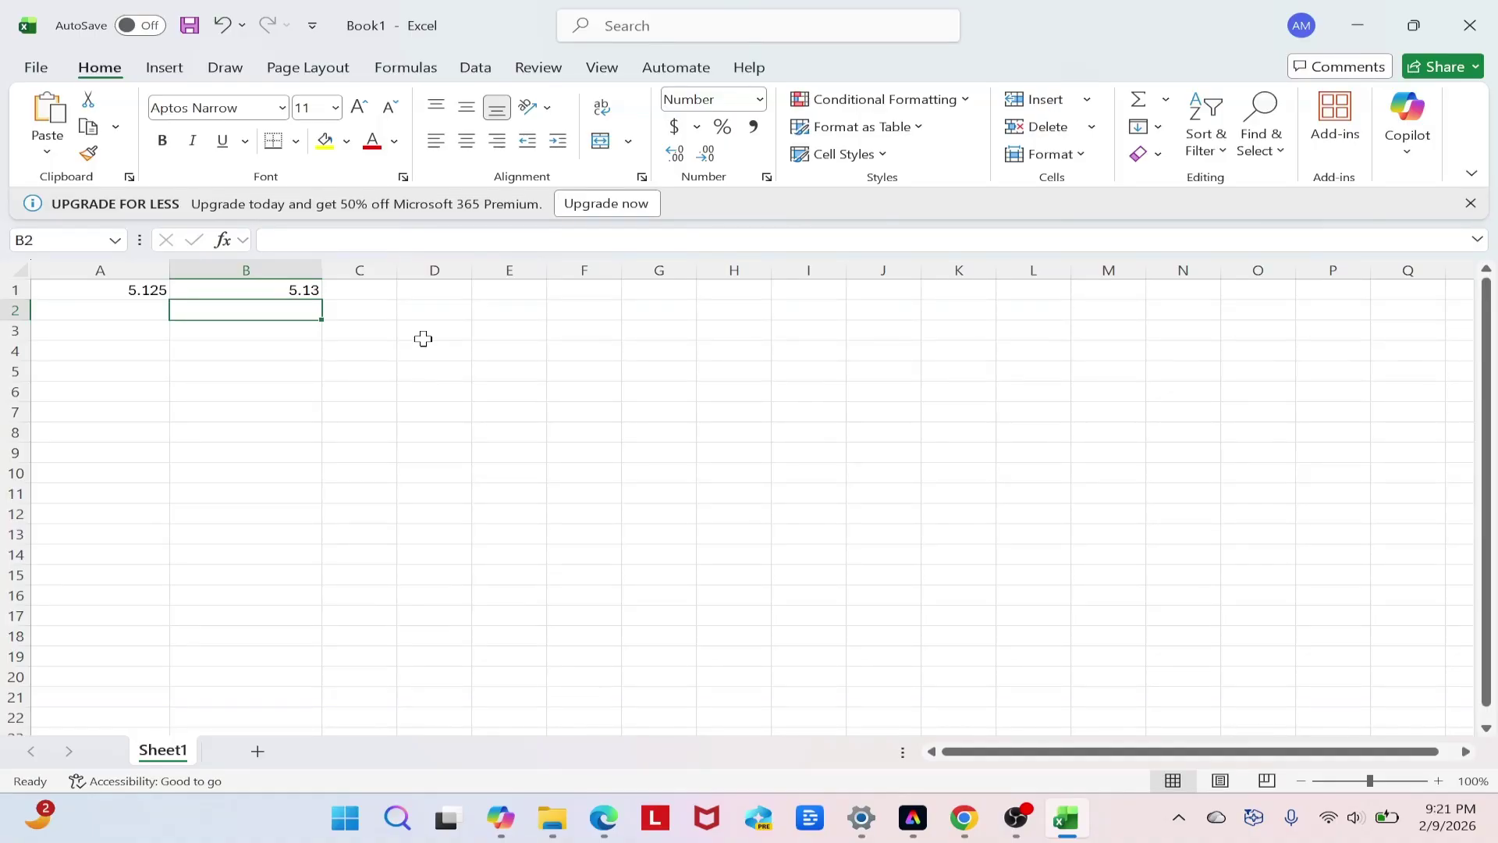
# Step: Enter the formula =ROUNDDOWN(A1,2) in cell B2 to round the value down to two decimals
pyautogui.write('=')
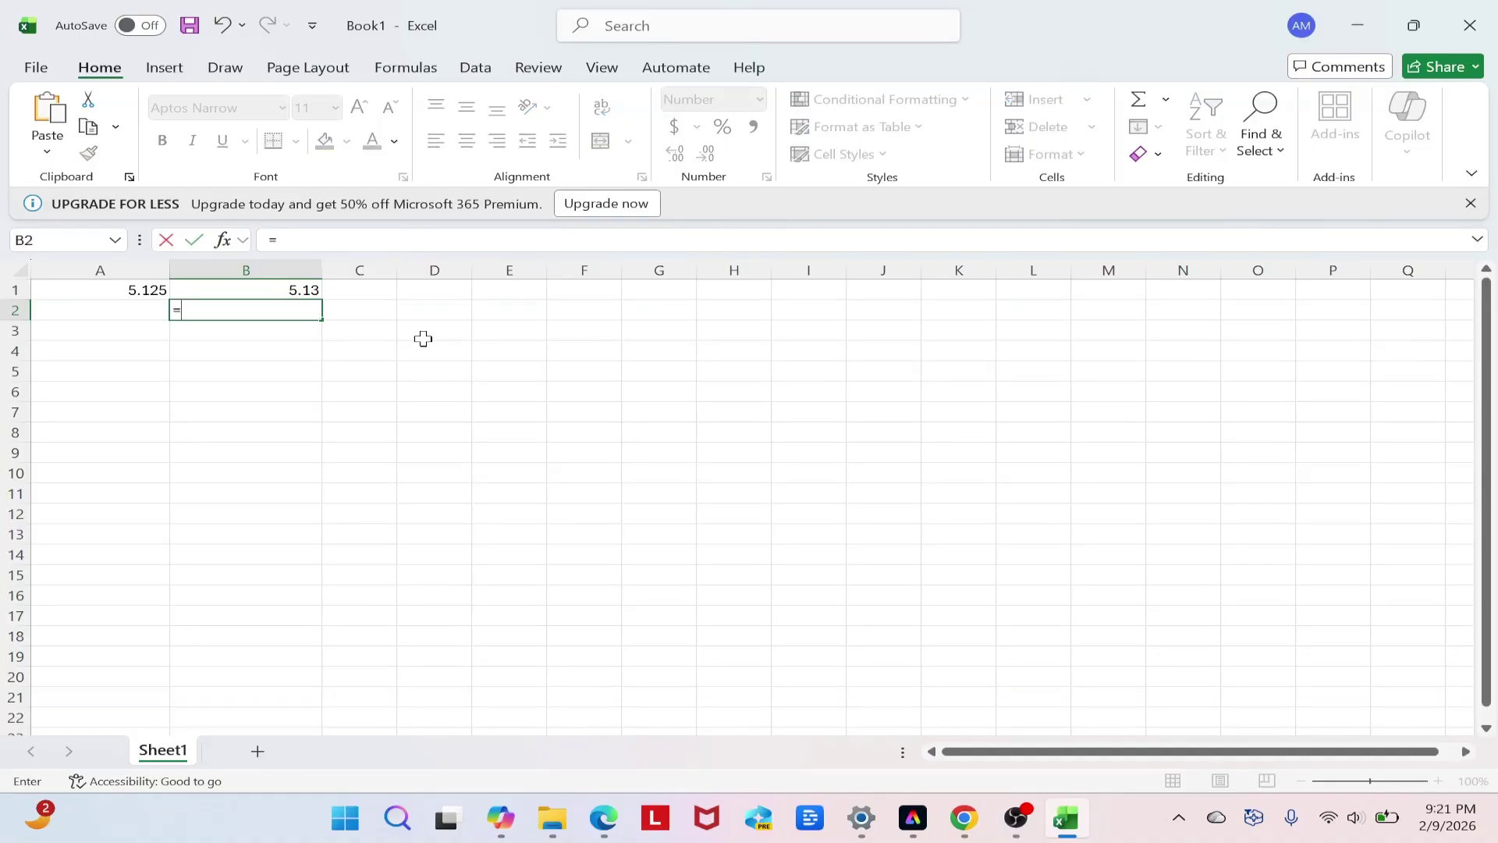
pyautogui.write('RO')
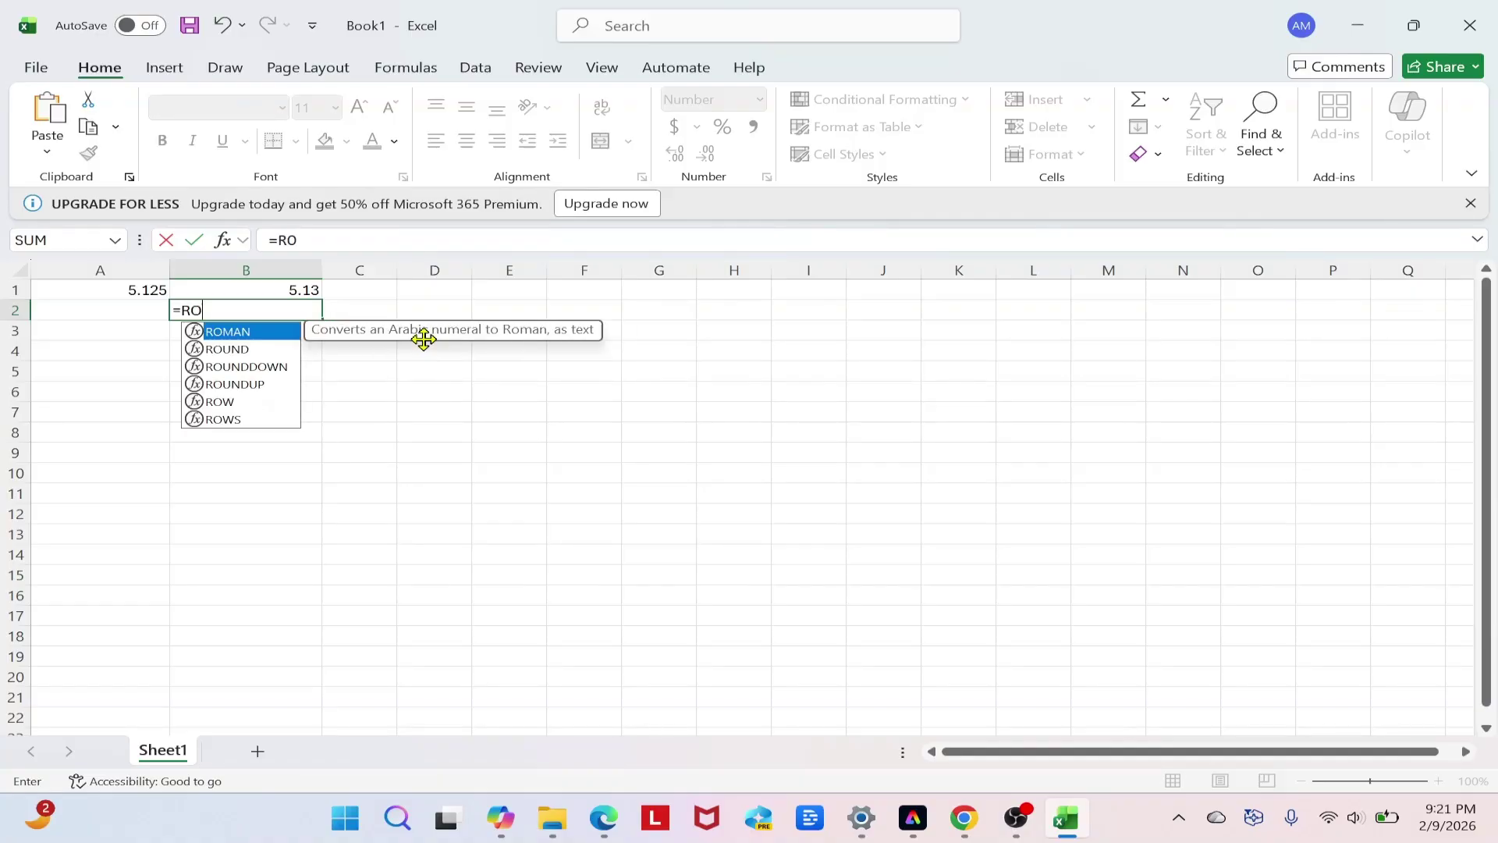
pyautogui.write('UNDDO')
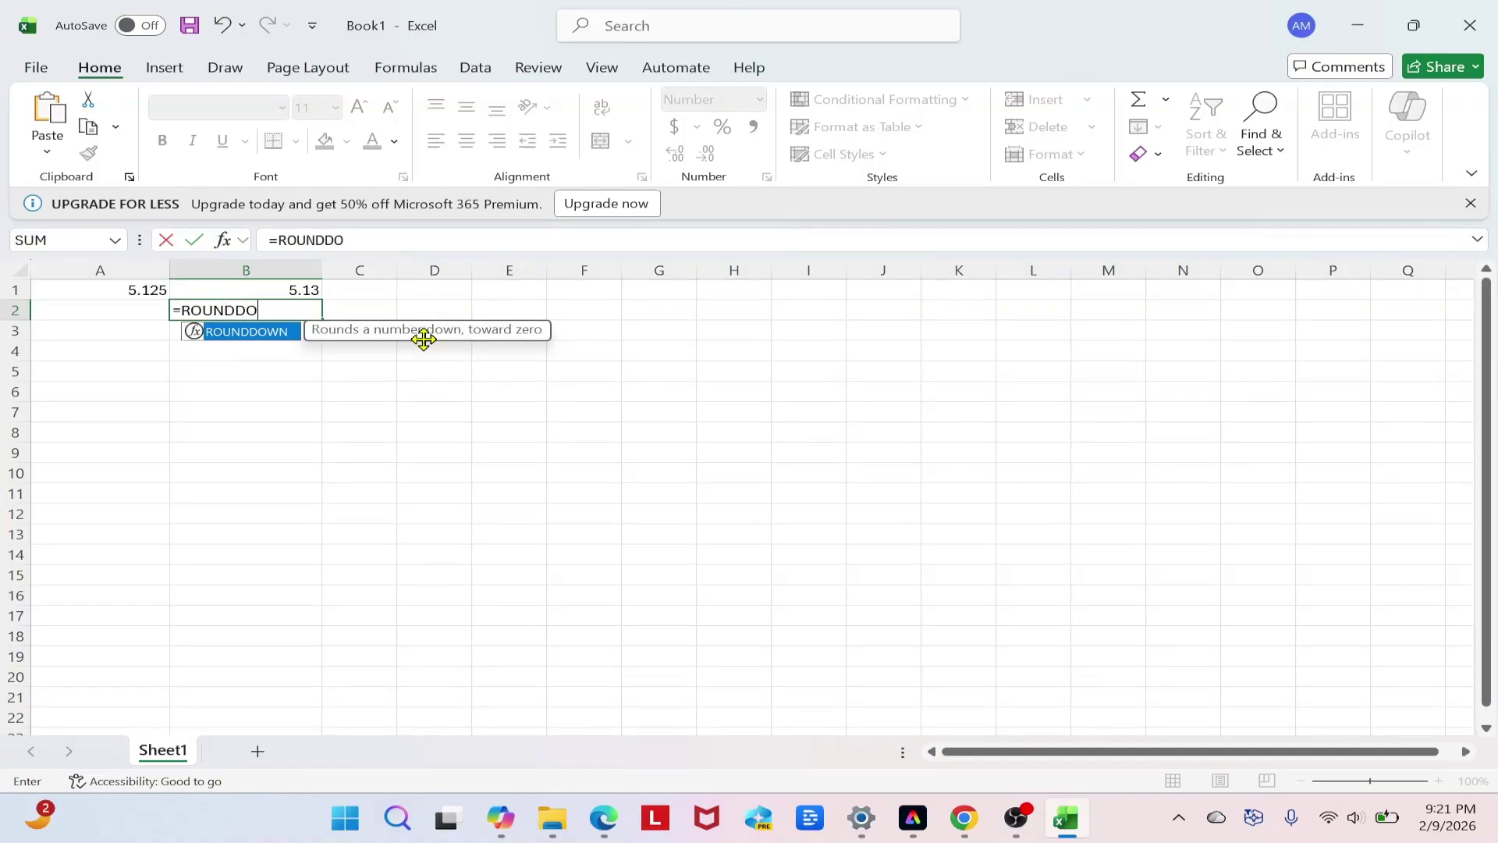
pyautogui.write('WN(A1')
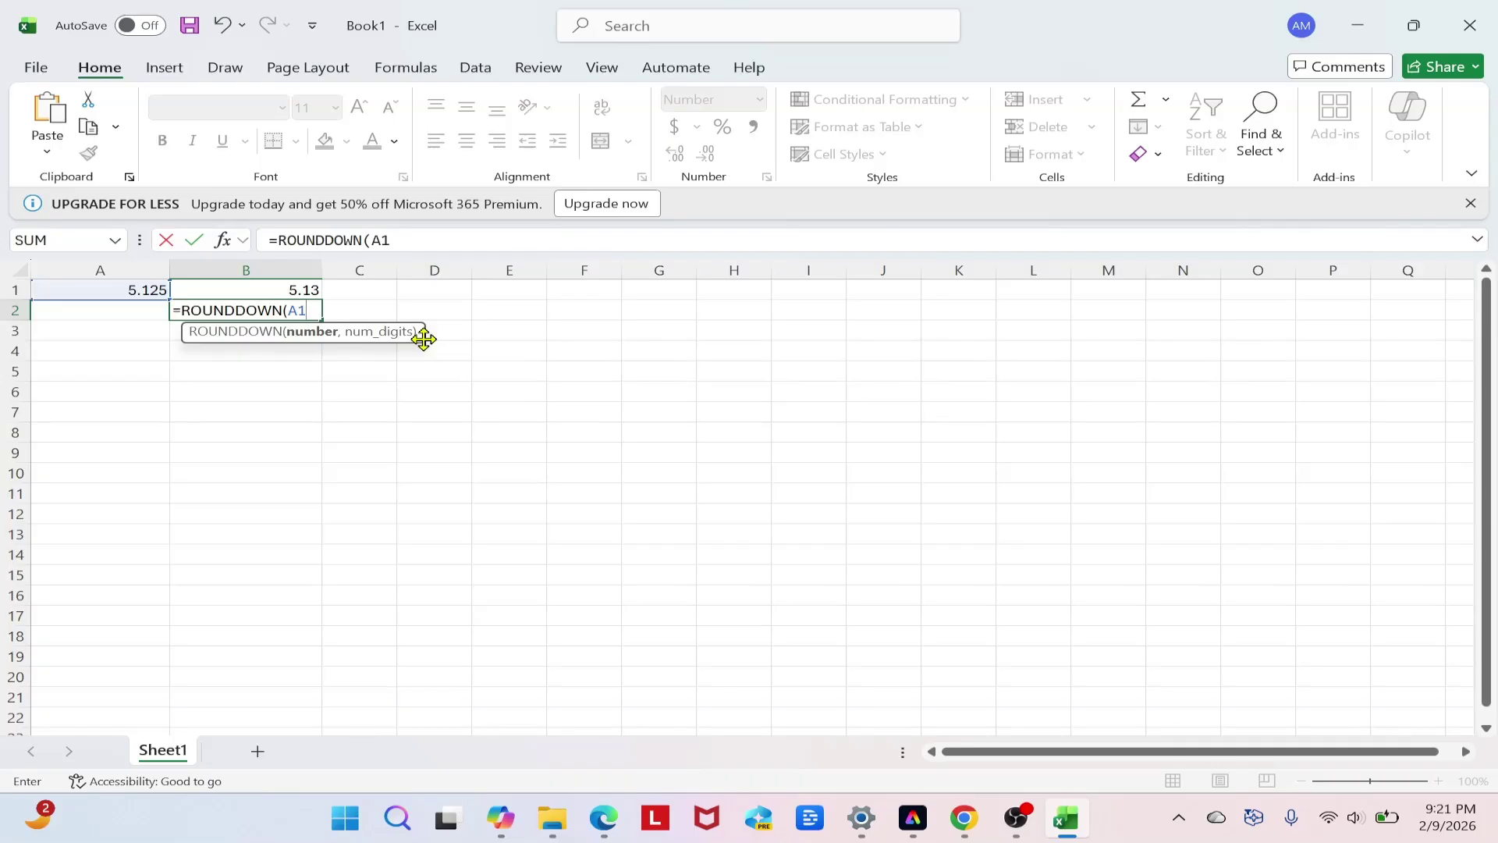
pyautogui.write(',2')
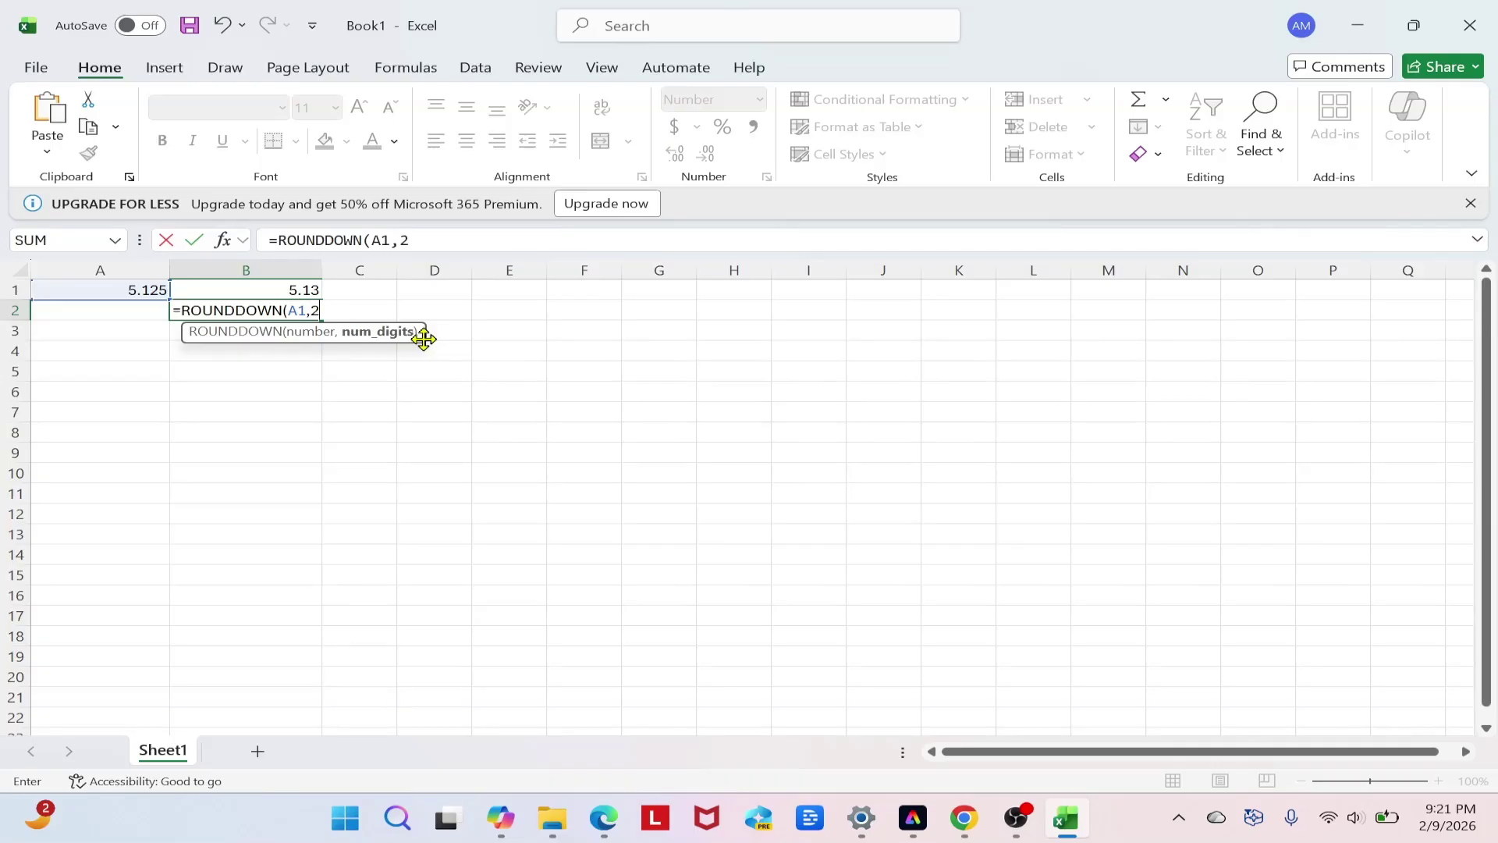
pyautogui.press('Return')
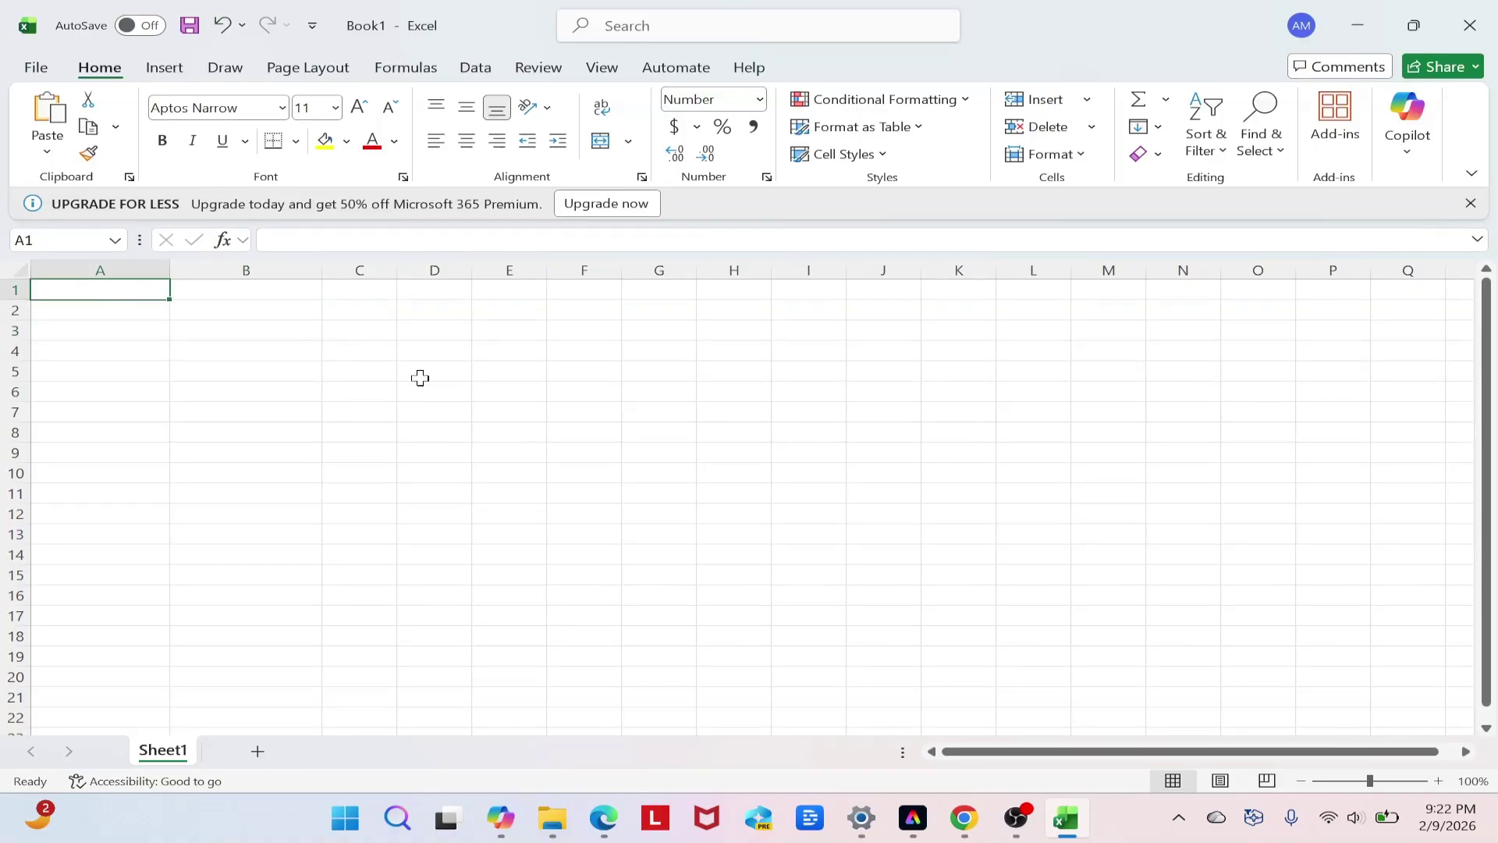
# Step: Enter the text EXTRA SPACES in cell A1 and the formula =TRIM(A1) in cell B1
pyautogui.write('E')
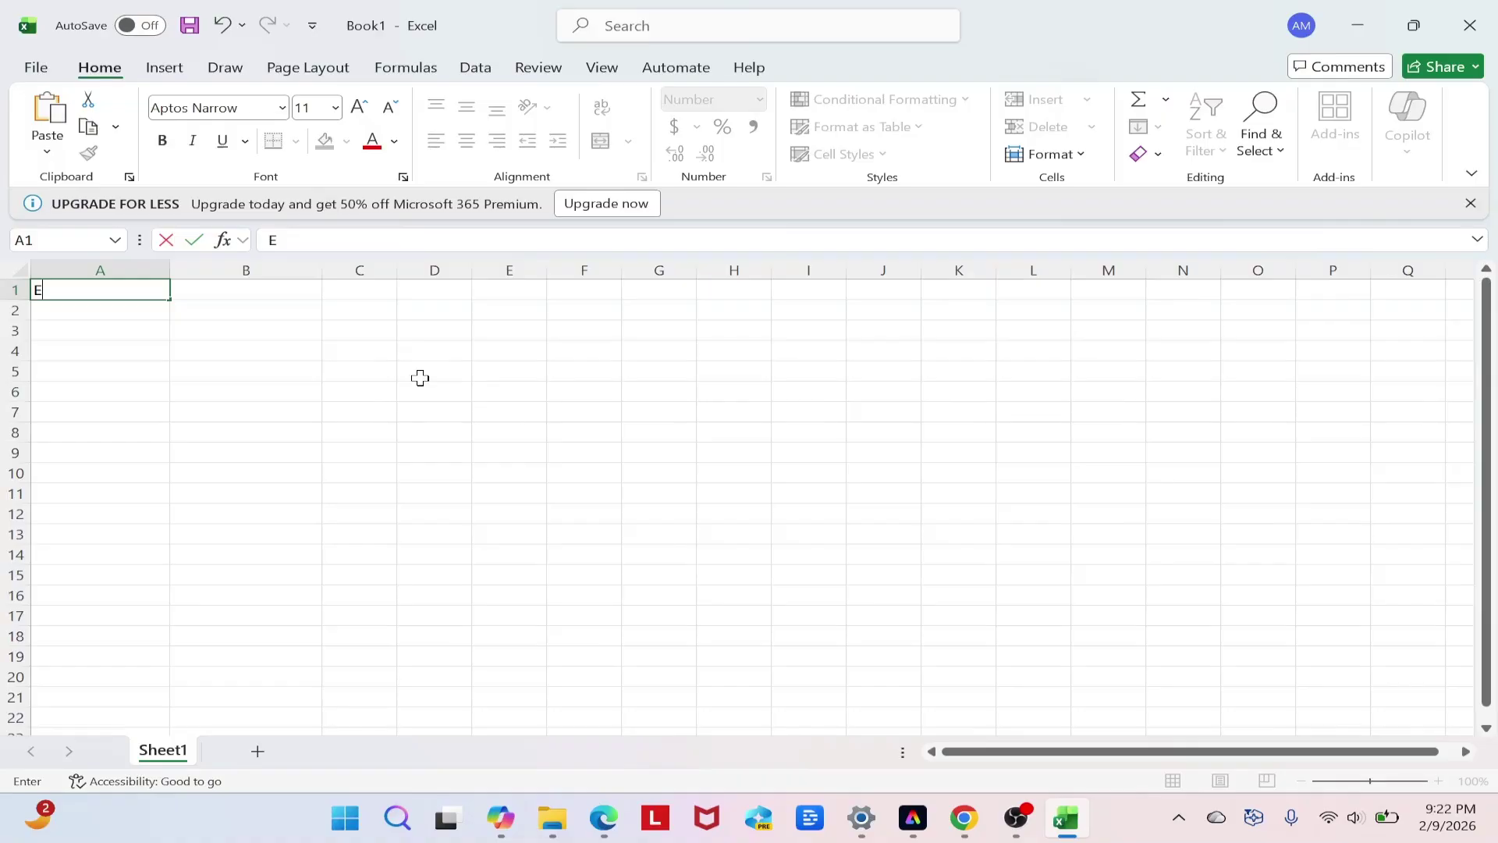
pyautogui.write('XTRA SPACES')
pyautogui.press('Return')
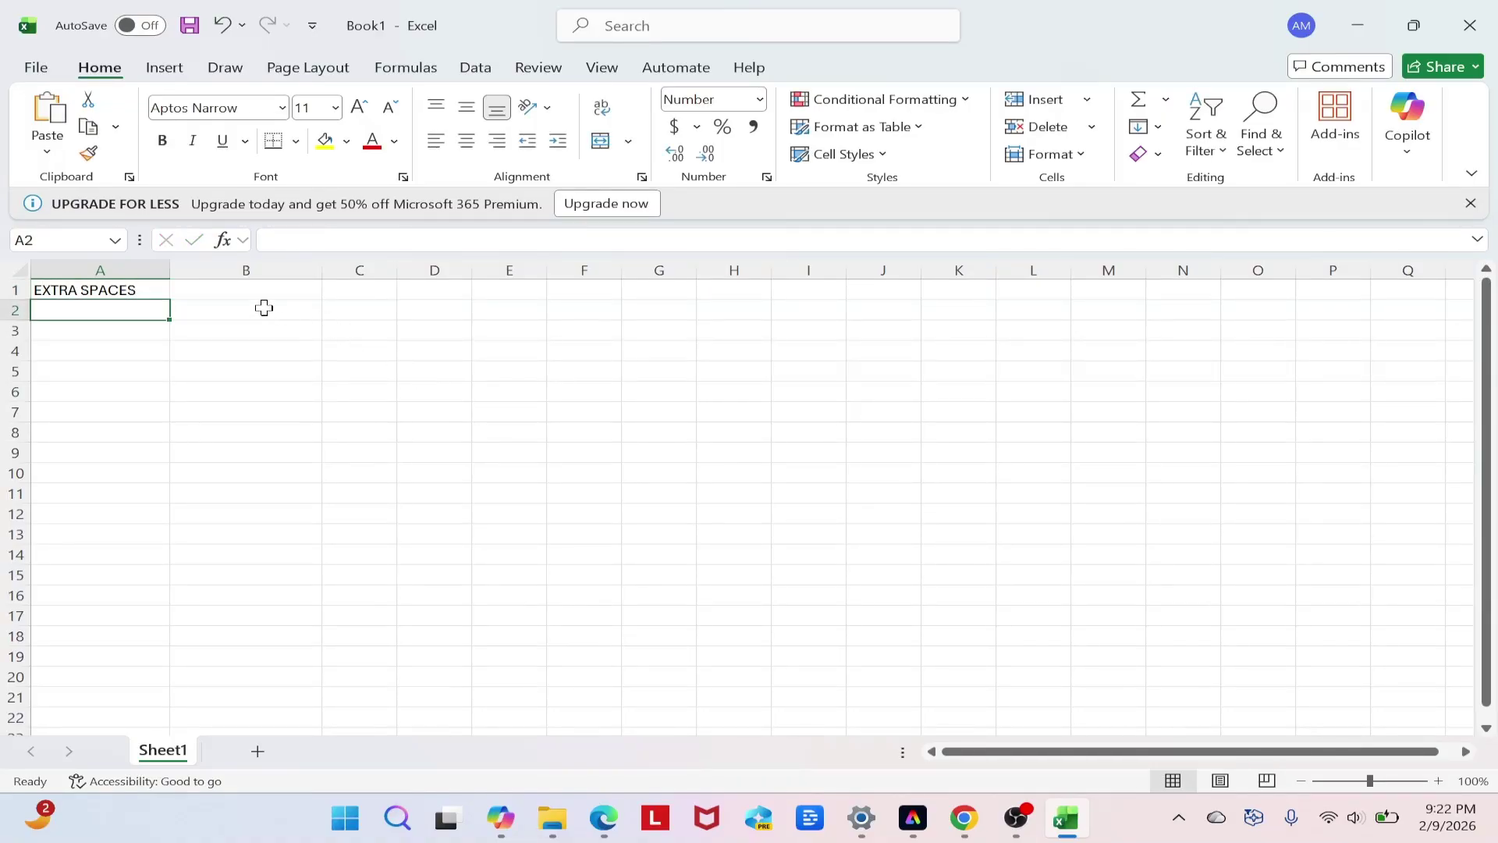
pyautogui.click(247, 291)
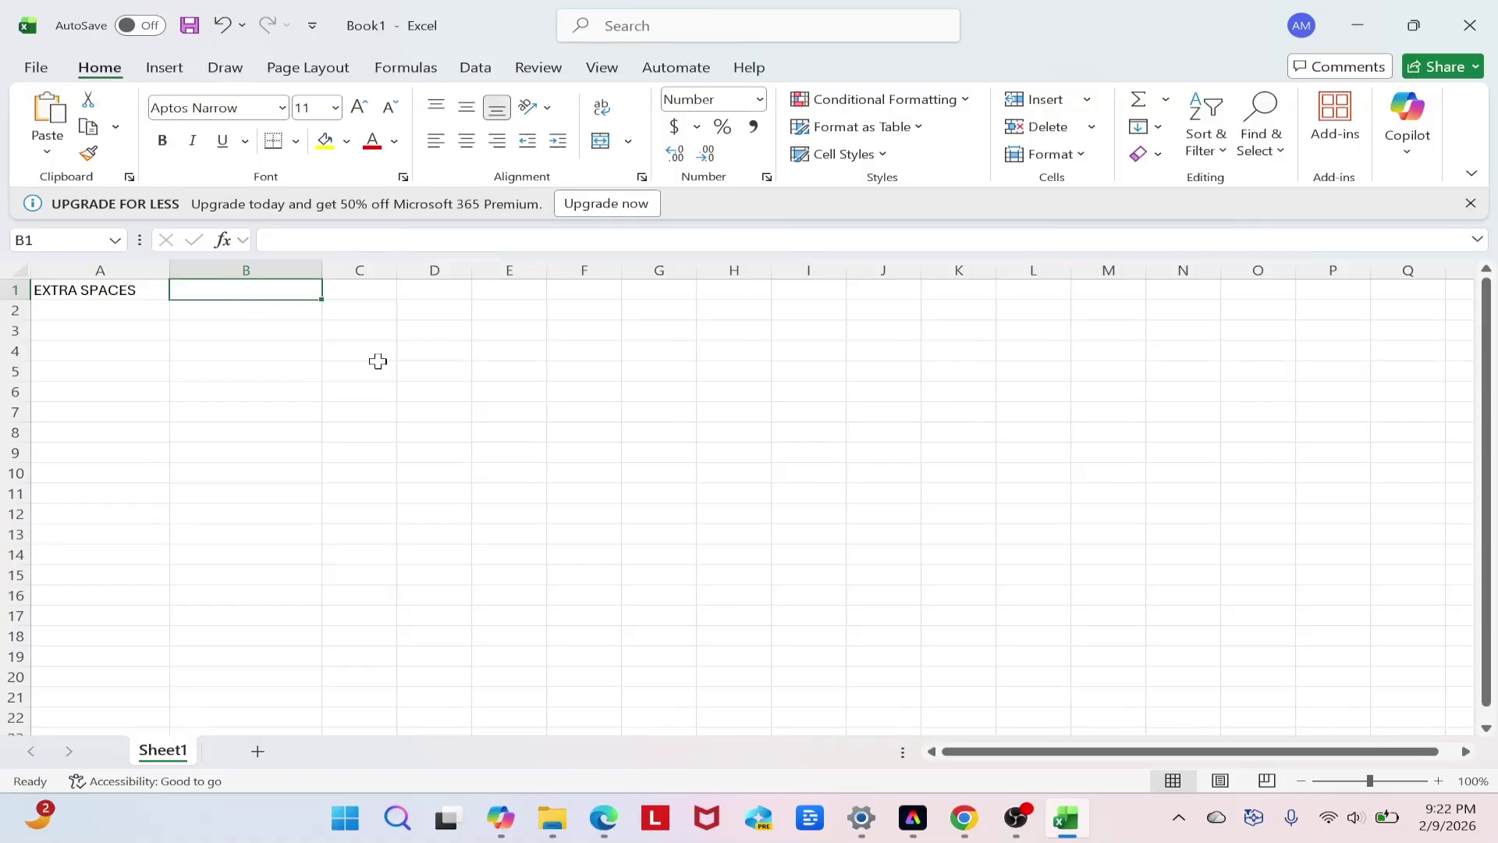
pyautogui.write('=')
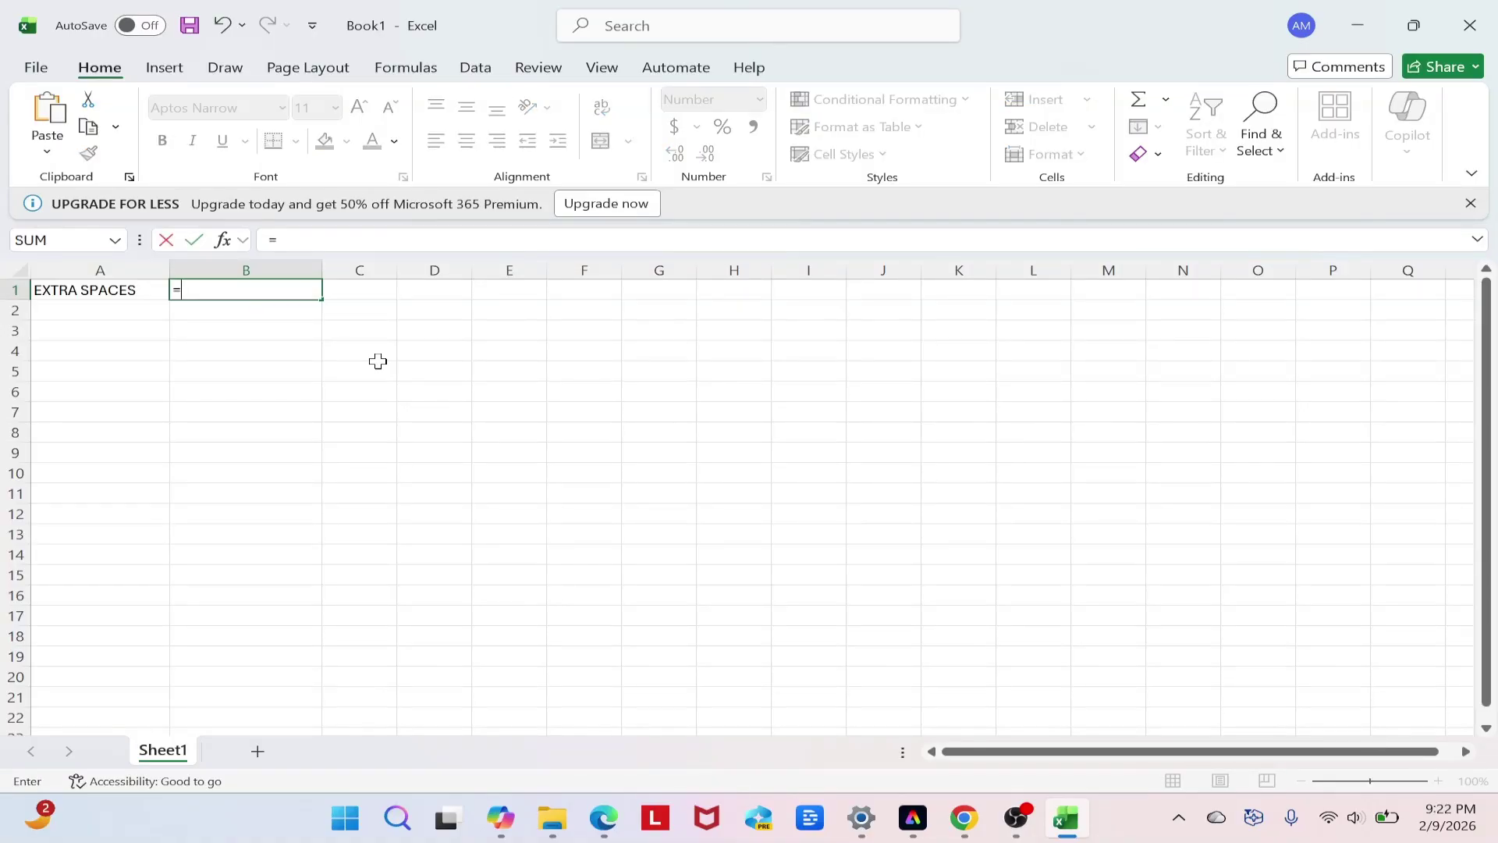
pyautogui.write('TRIM')
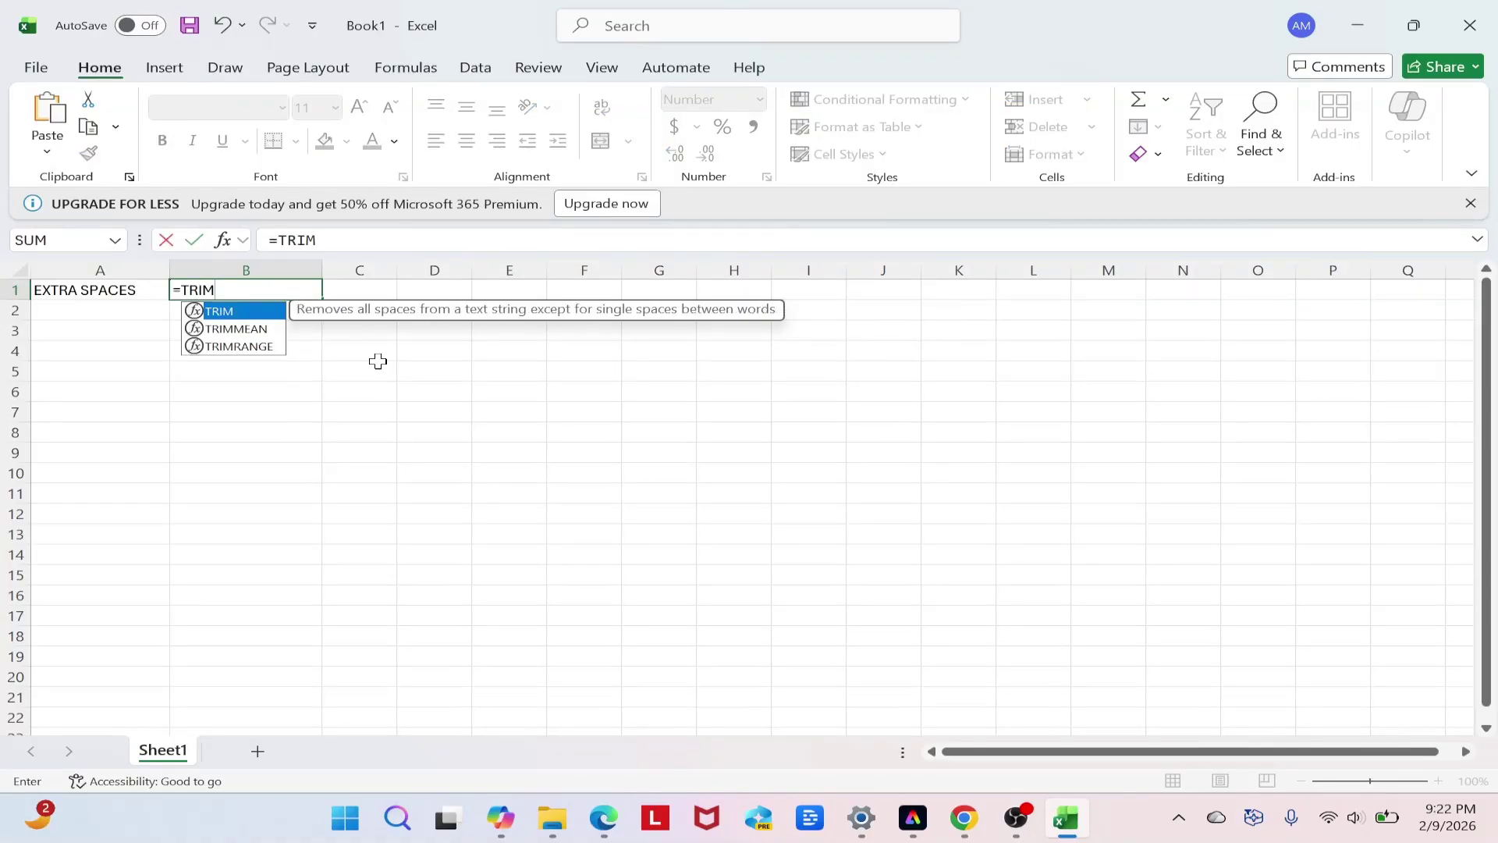
pyautogui.write('(A1')
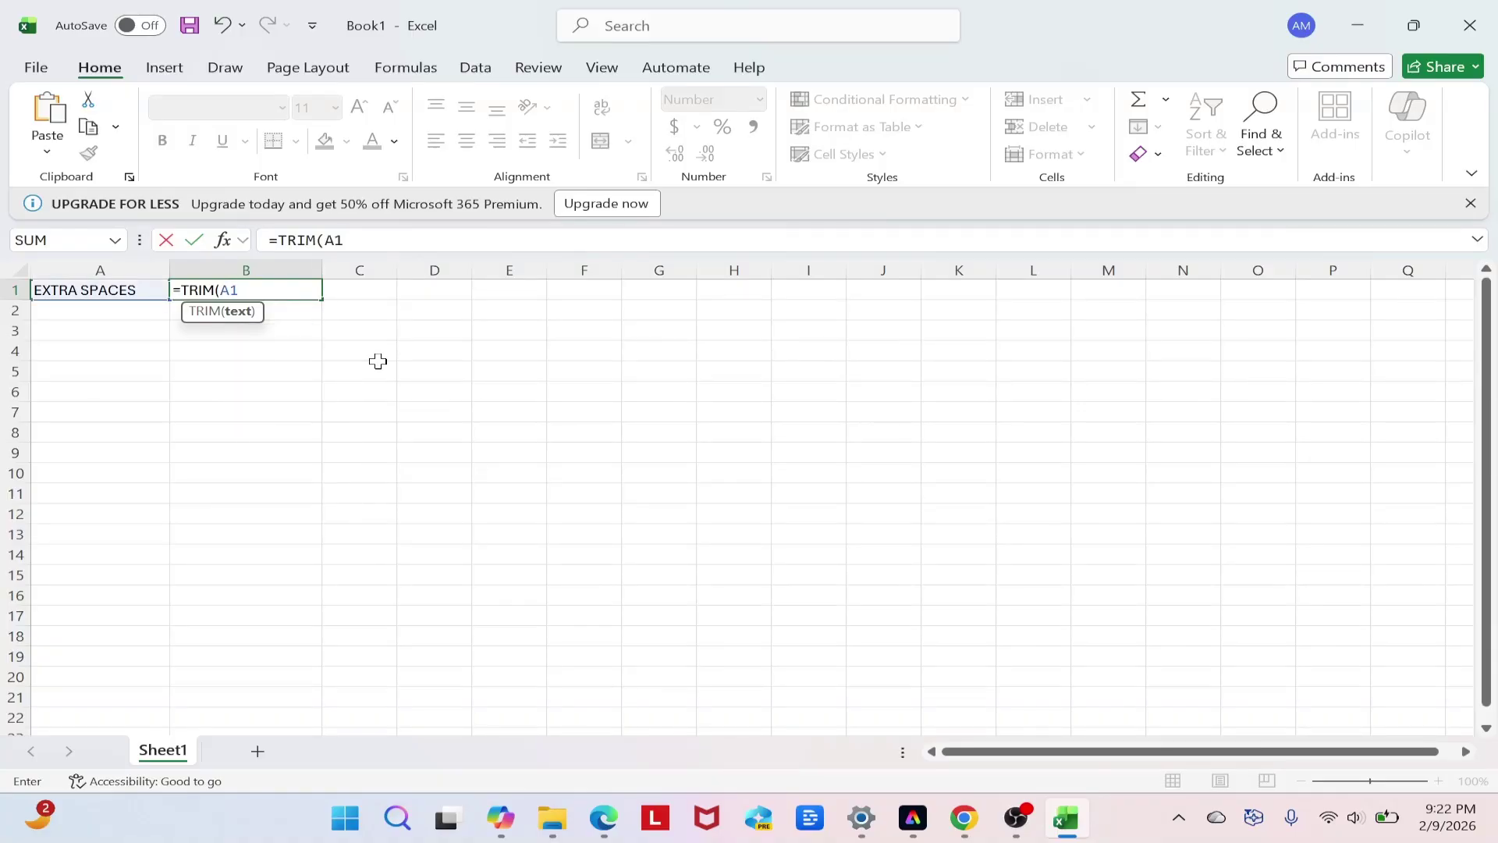
pyautogui.write(')')
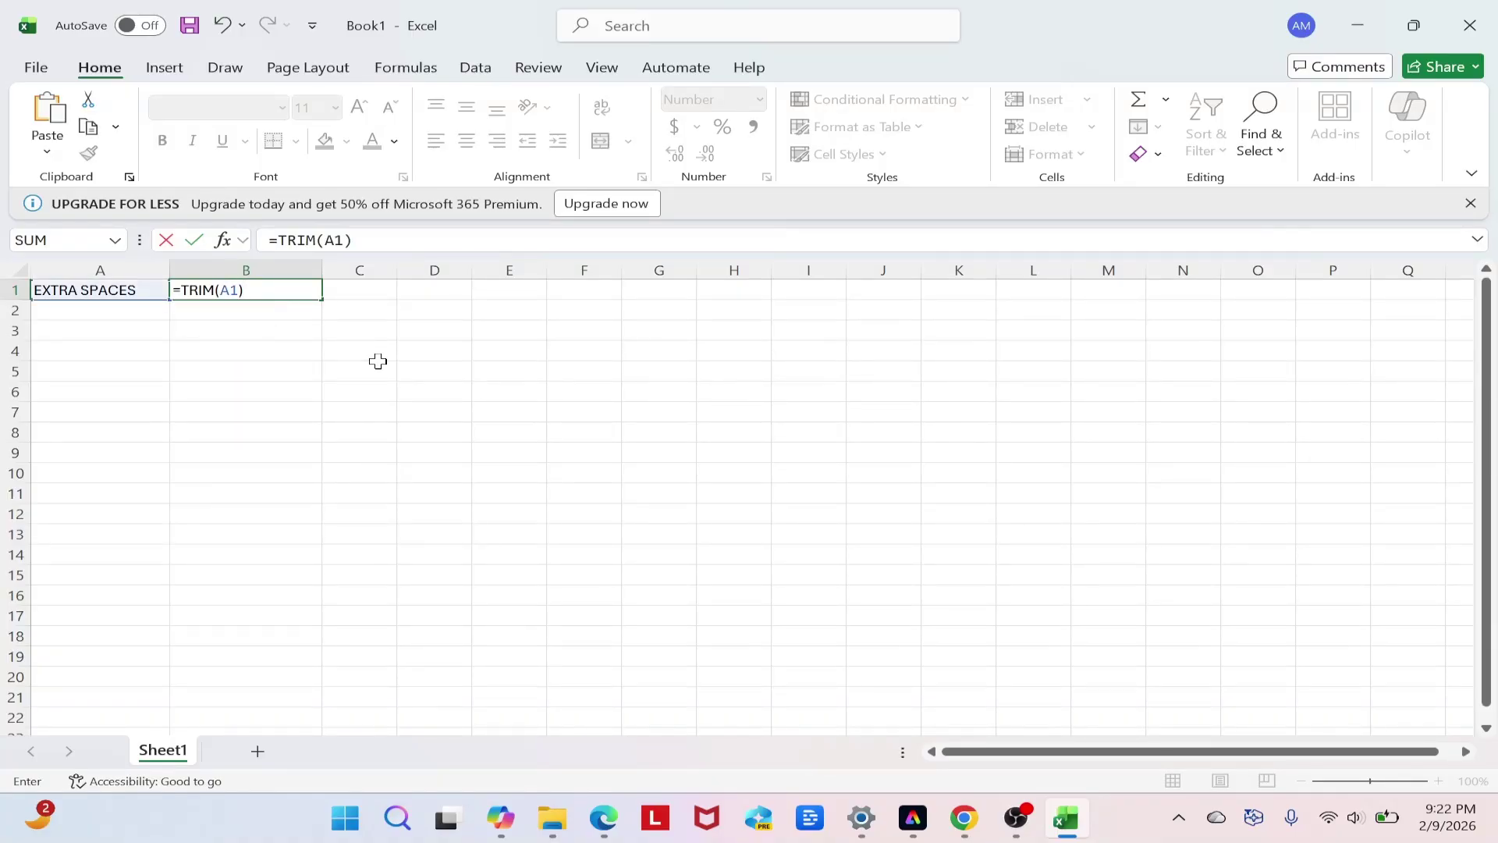
pyautogui.press('Return')
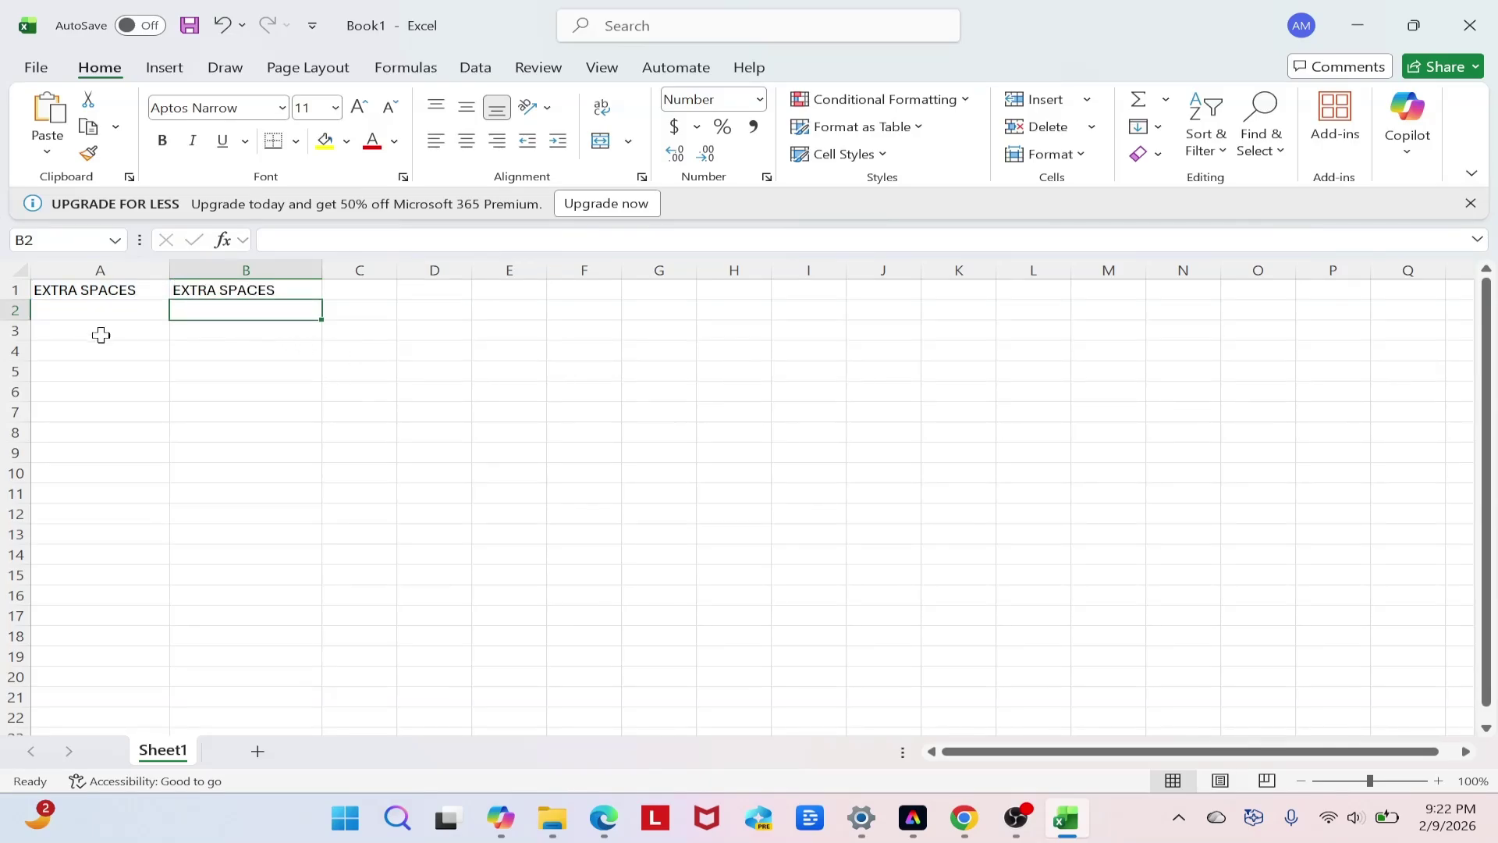
# Step: Add extra spaces before and between the words of the text in cell A1
pyautogui.click(152, 290)
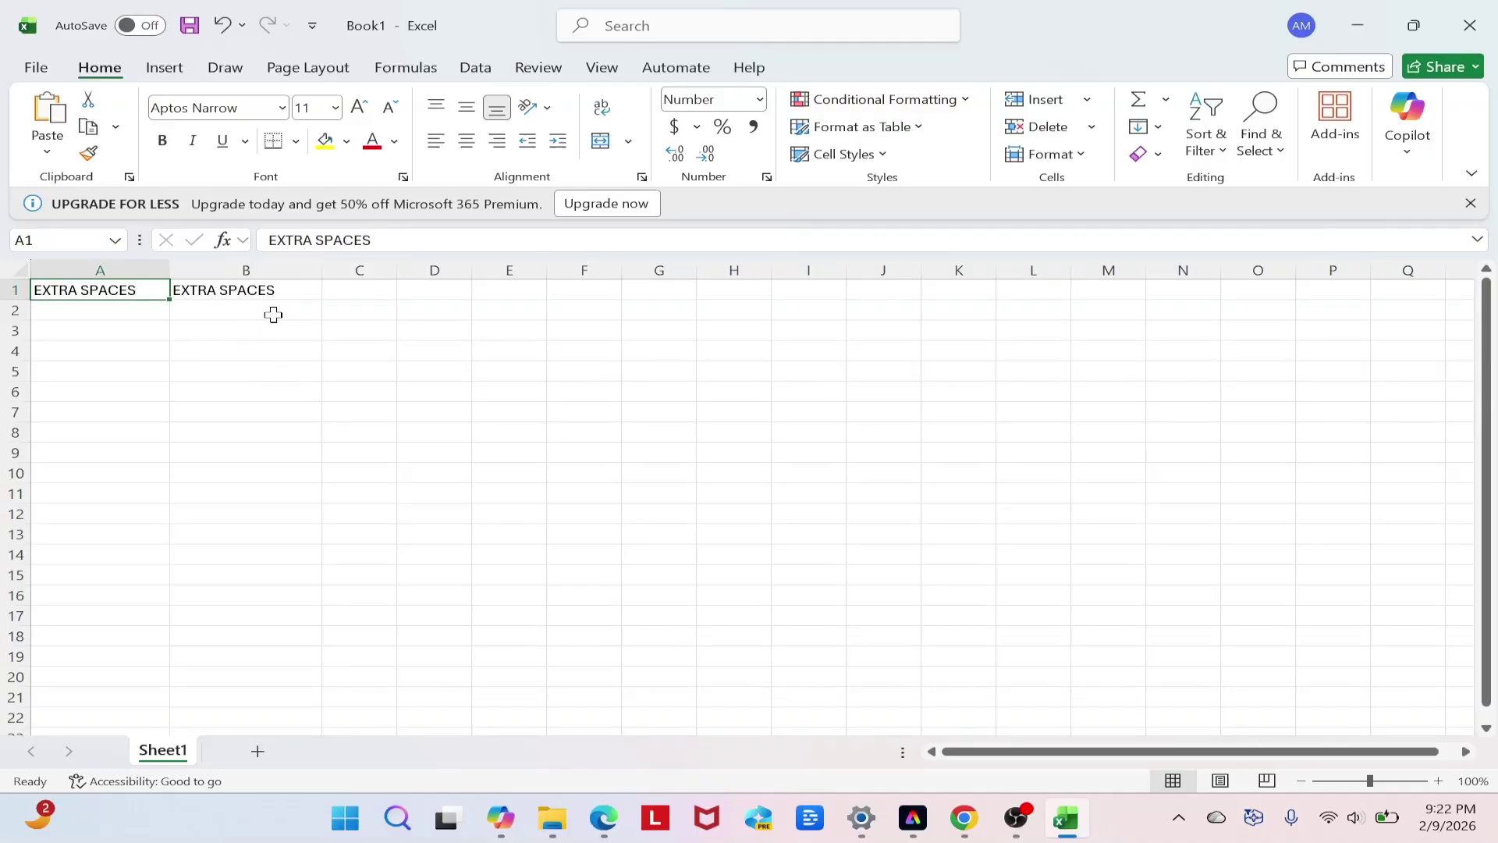
pyautogui.click(269, 241)
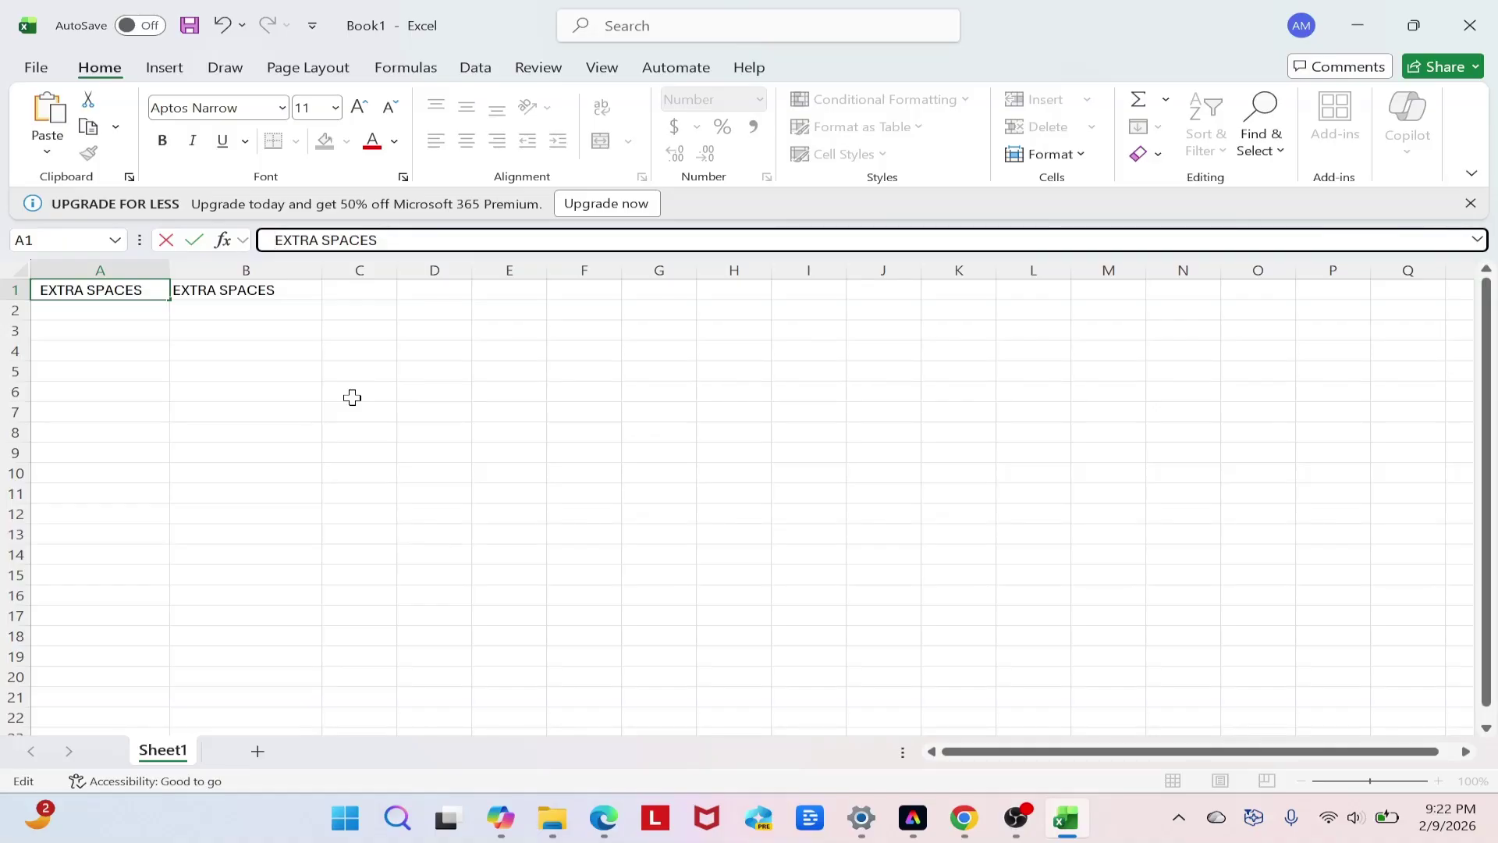
pyautogui.press('Right')
pyautogui.press('Right')
pyautogui.press('Right')
pyautogui.press('Right')
pyautogui.press('Return')
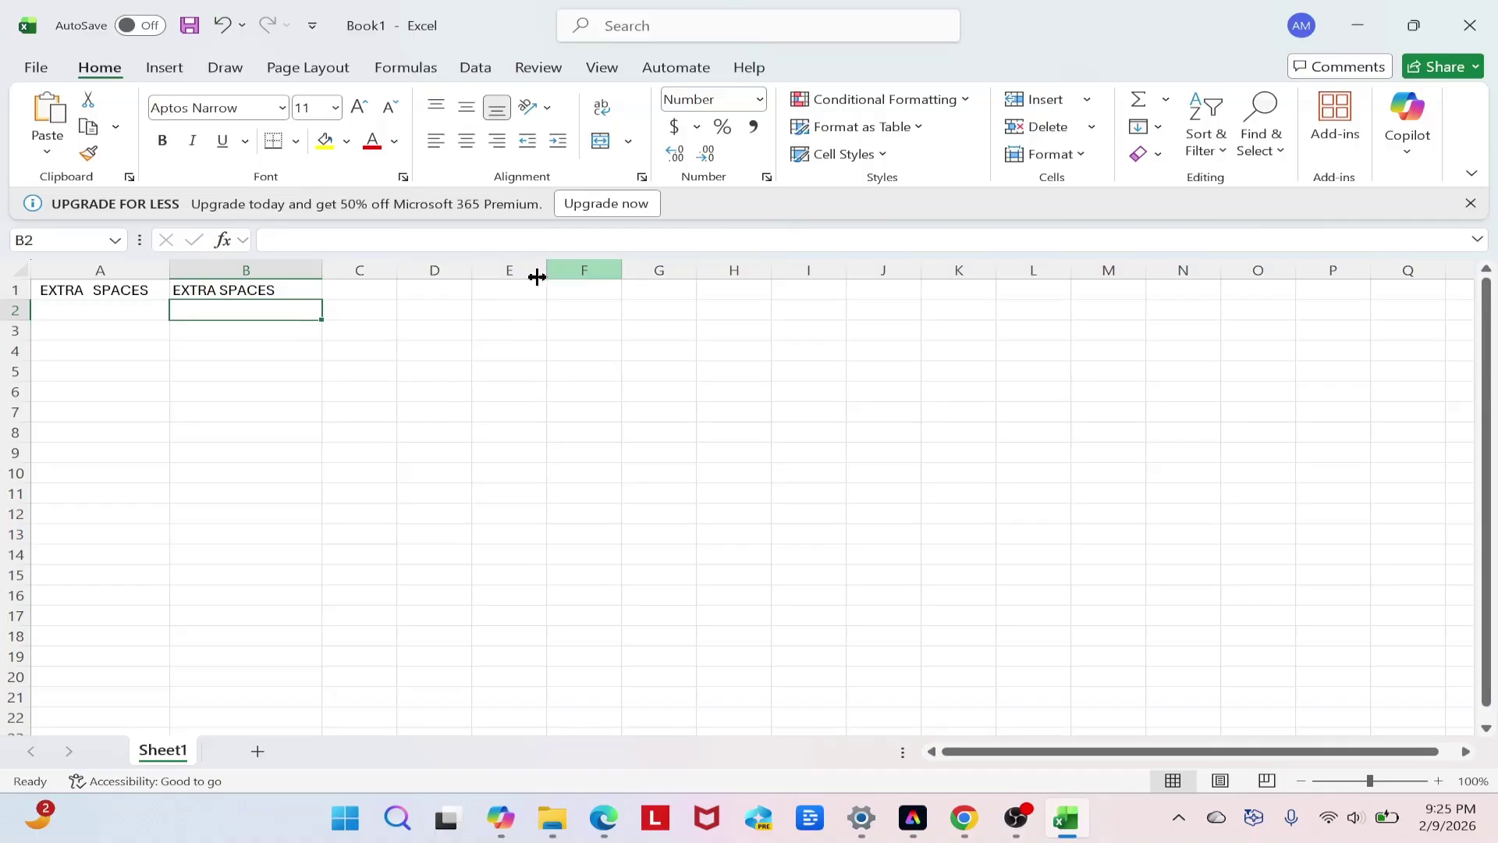
# Step: Replace the formula in cell B1 with =TRIM(" EXTRA SPACES "), using the spaced text directly as the argument
pyautogui.click(295, 290)
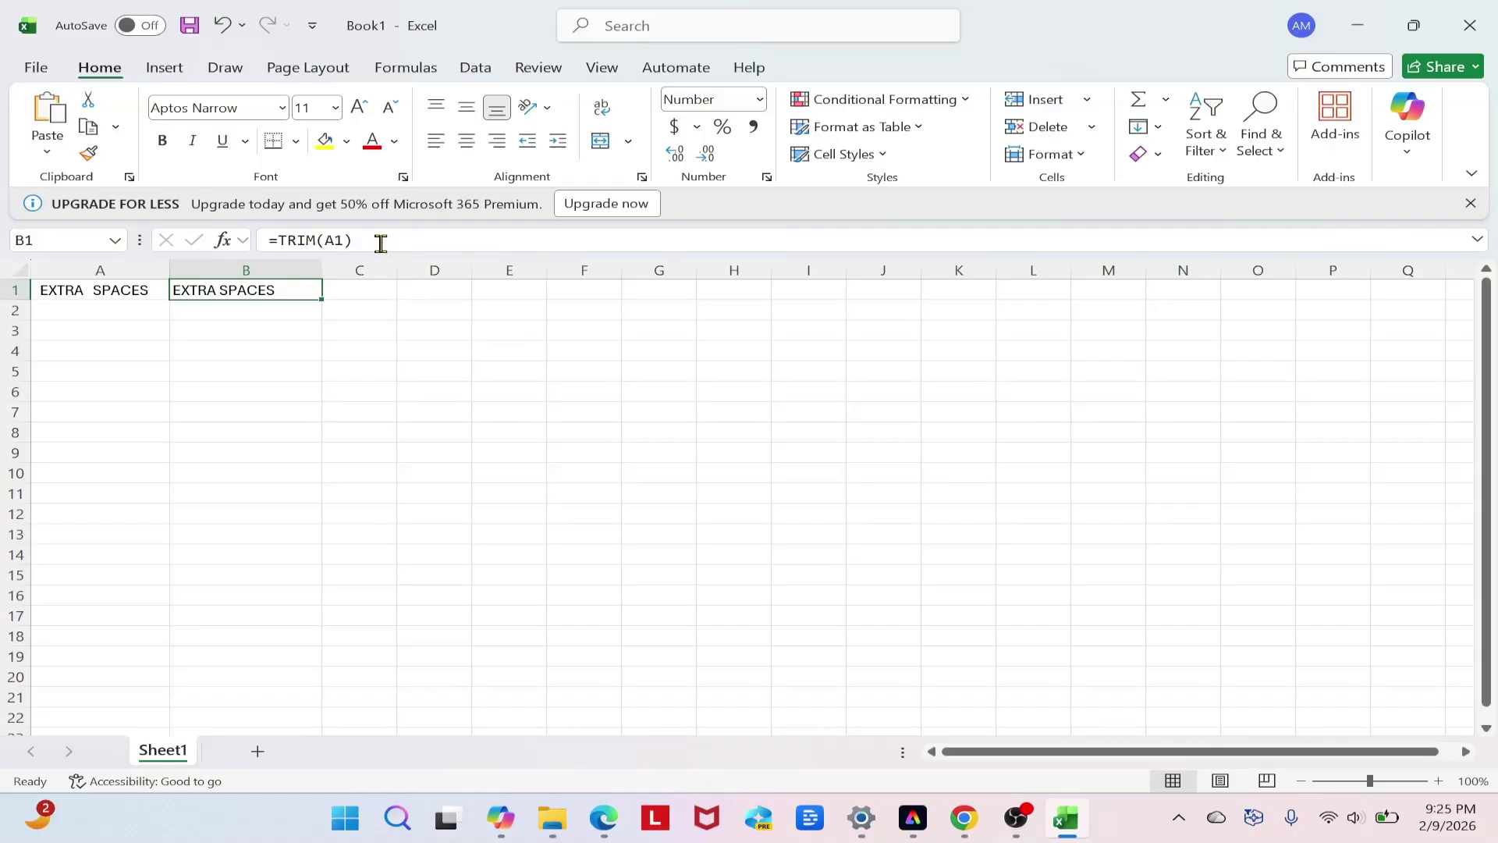
pyautogui.moveTo(381, 240); pyautogui.dragTo(267, 240)
pyautogui.press('BackSpace')
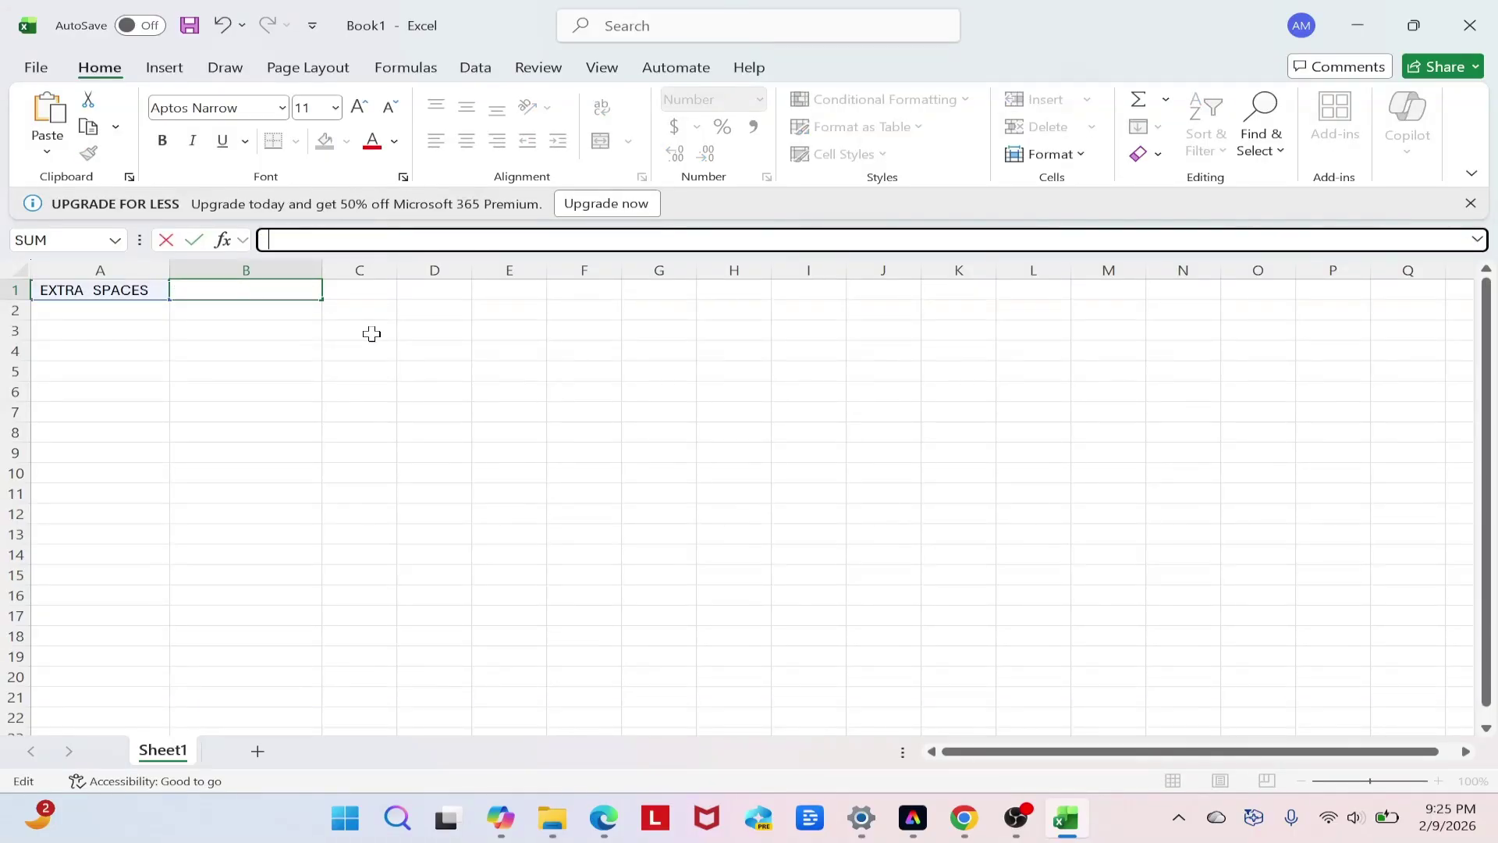
pyautogui.write('=')
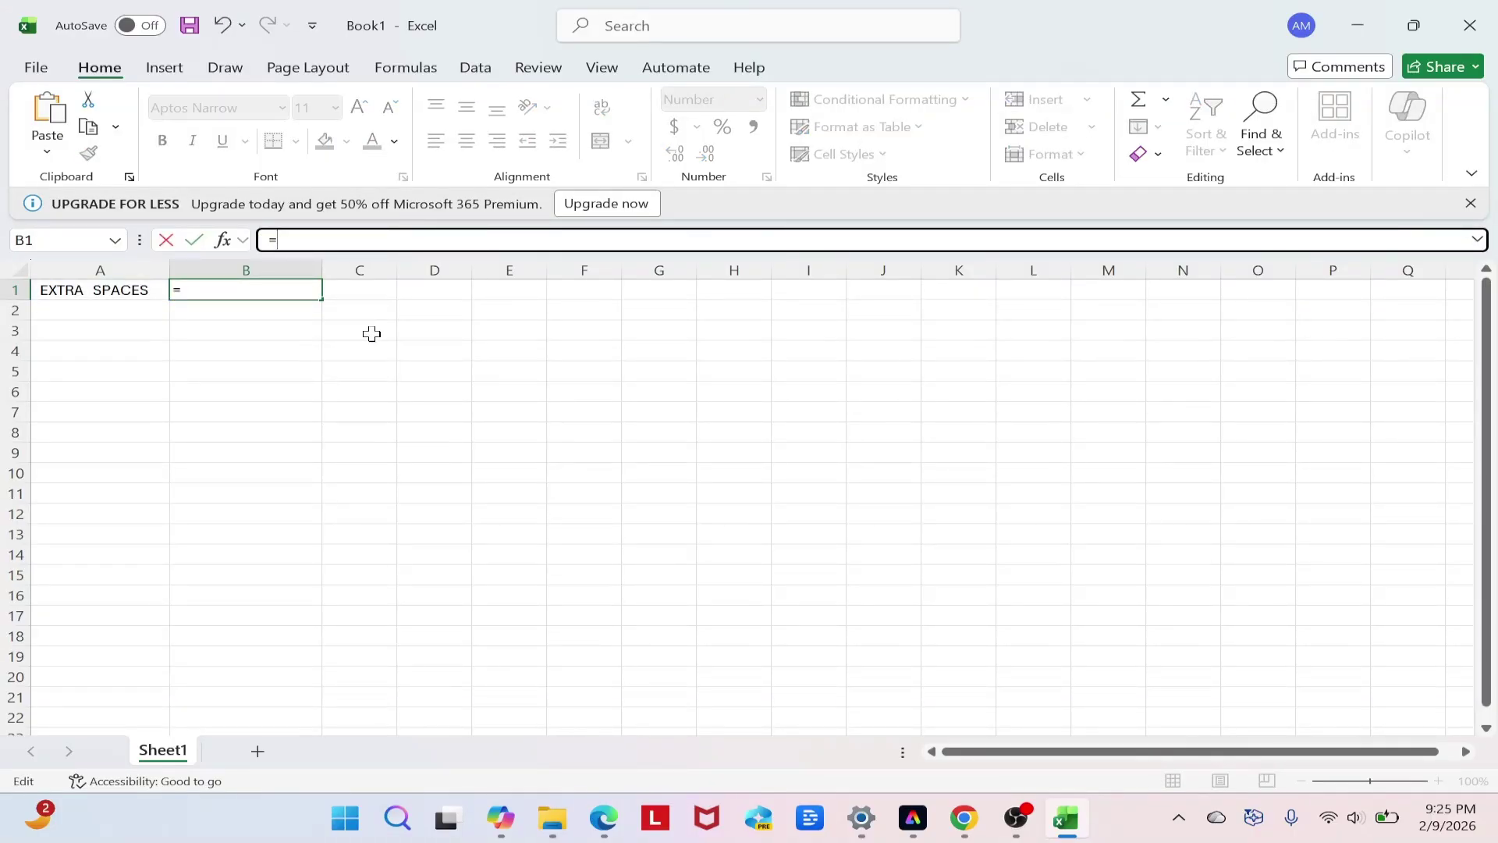
pyautogui.write('TRIM')
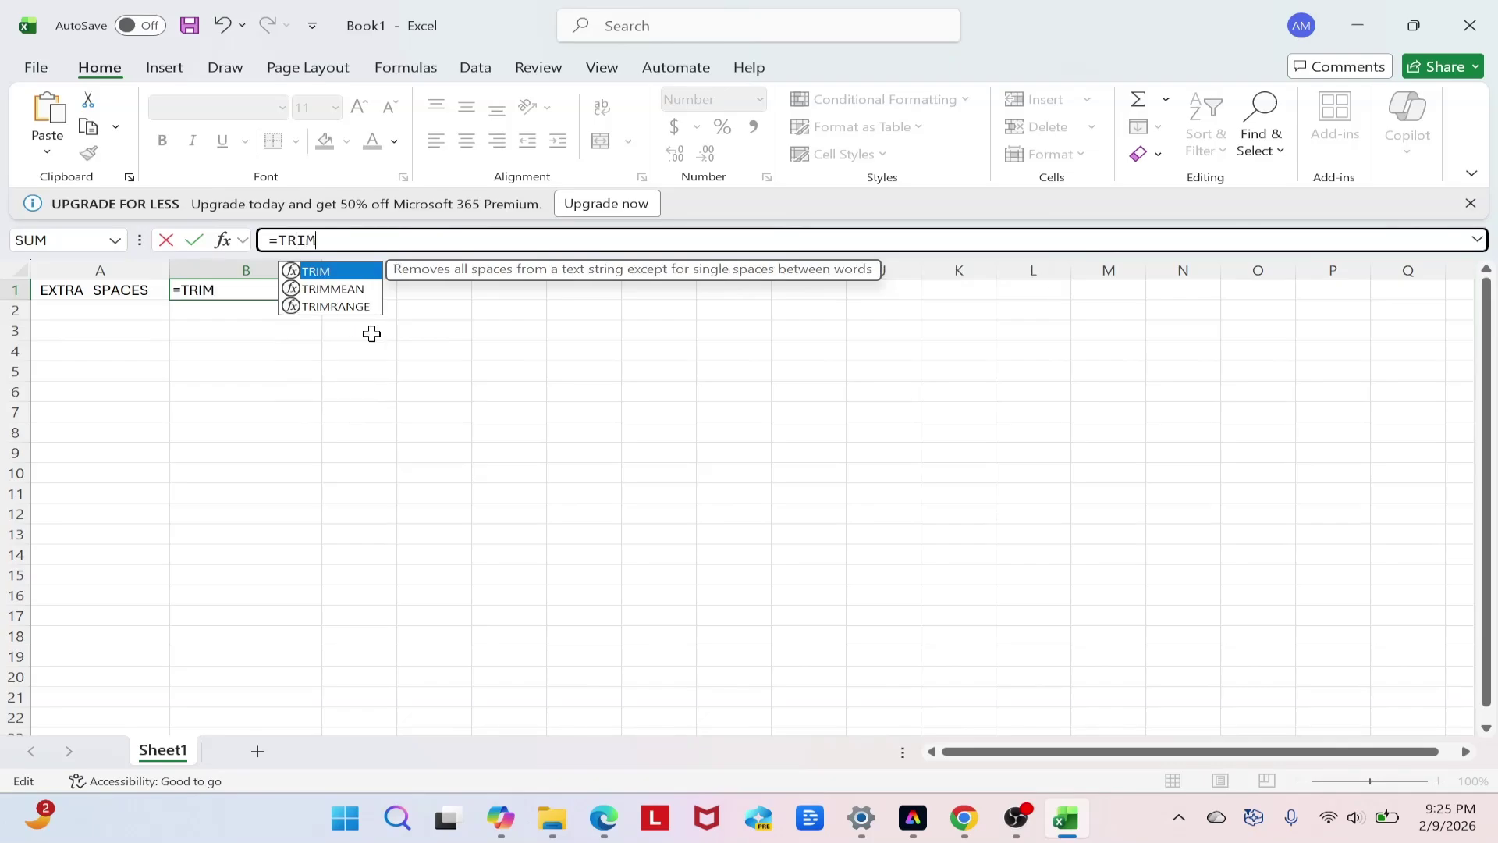
pyautogui.write('(')
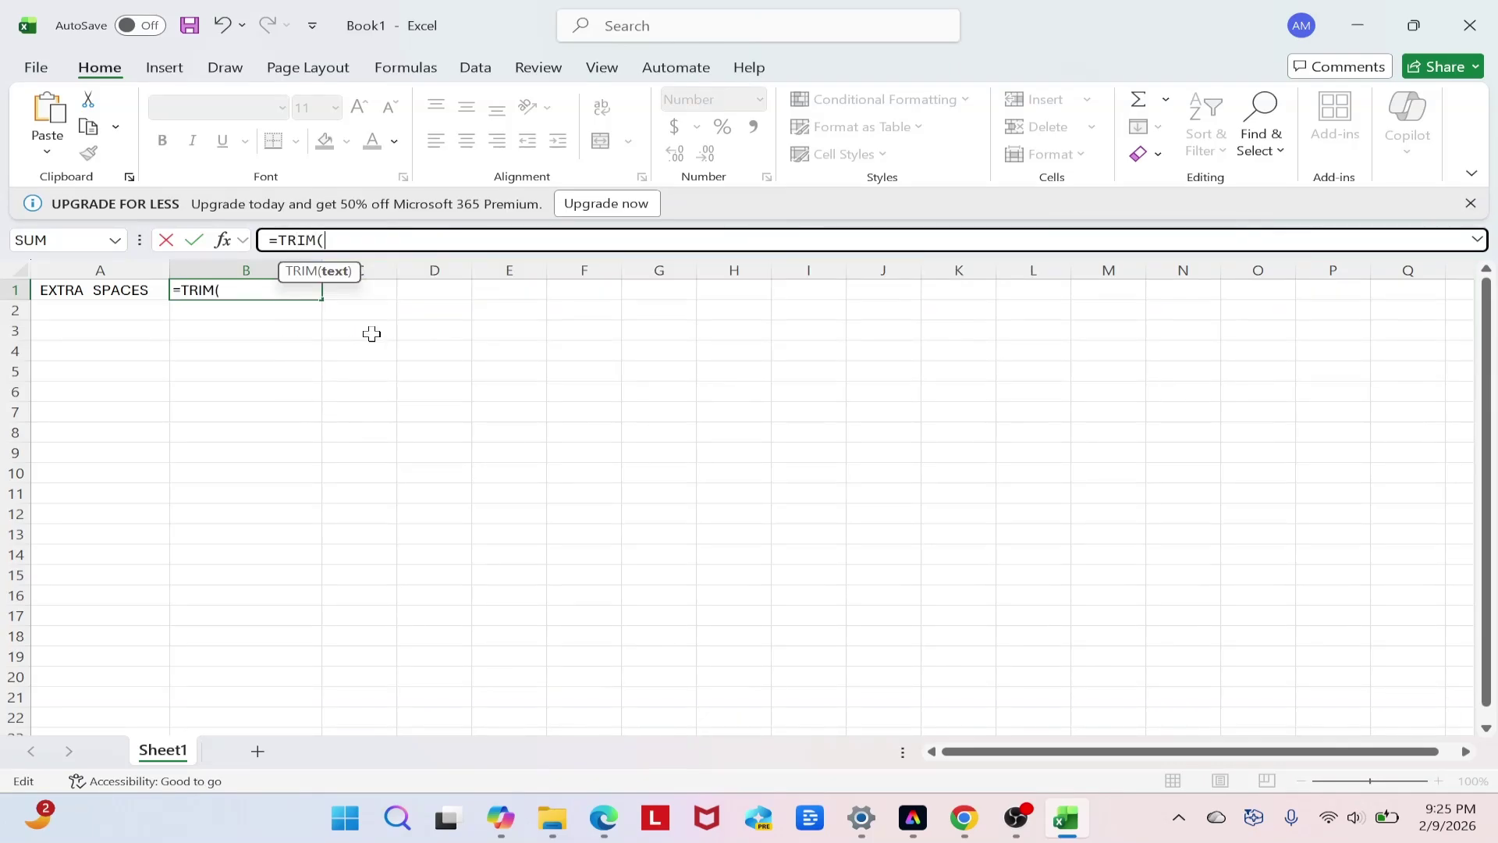
pyautogui.write('"   EXTRA  SPACES')
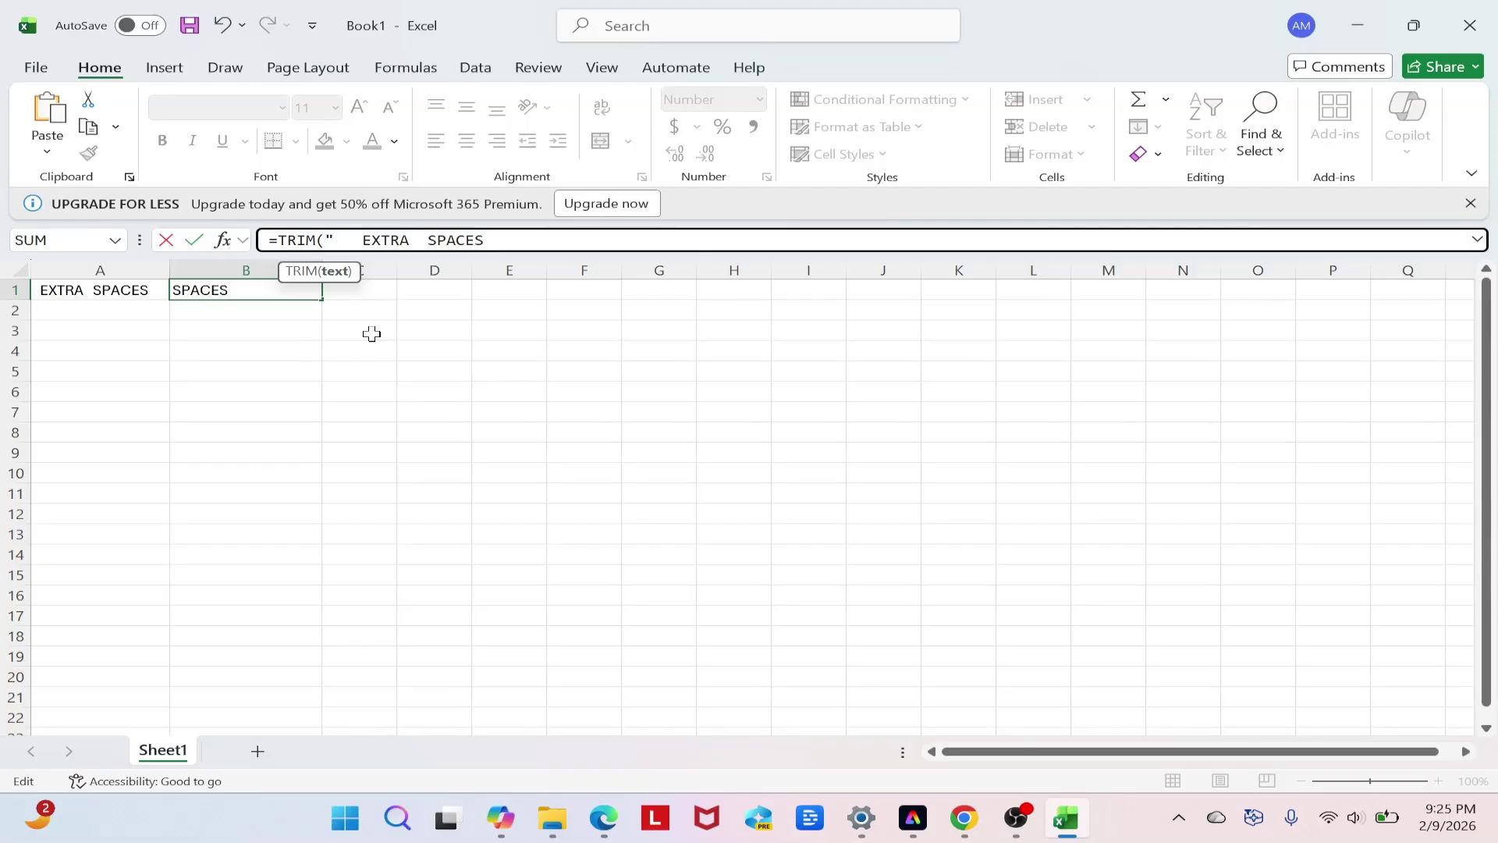
pyautogui.write('  ")')
pyautogui.press('Return')
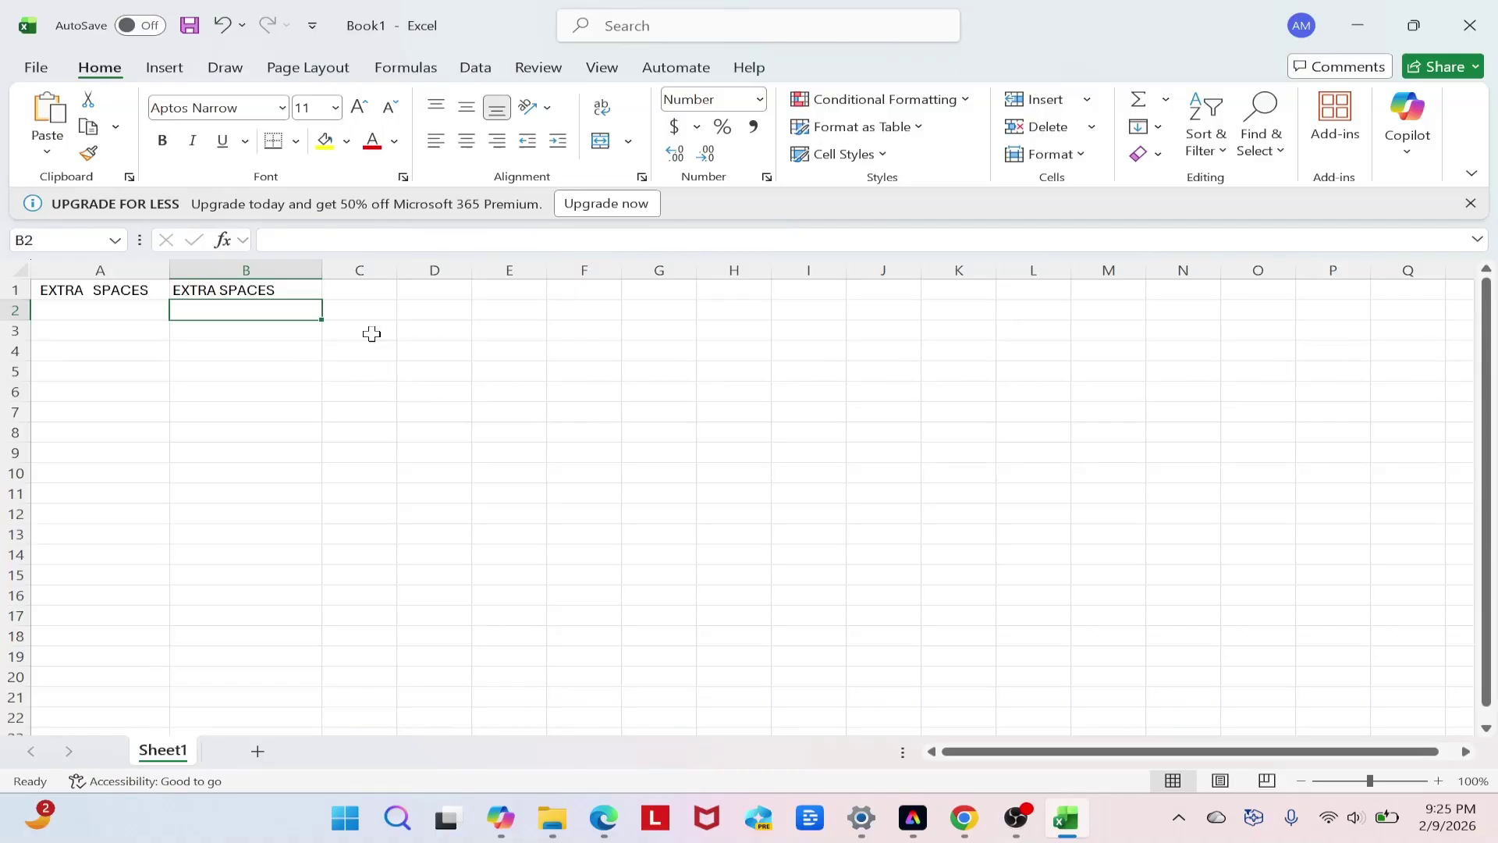
# Step: Review the TRIM formula in cell B1 and minimize the workbook window
pyautogui.click(295, 291)
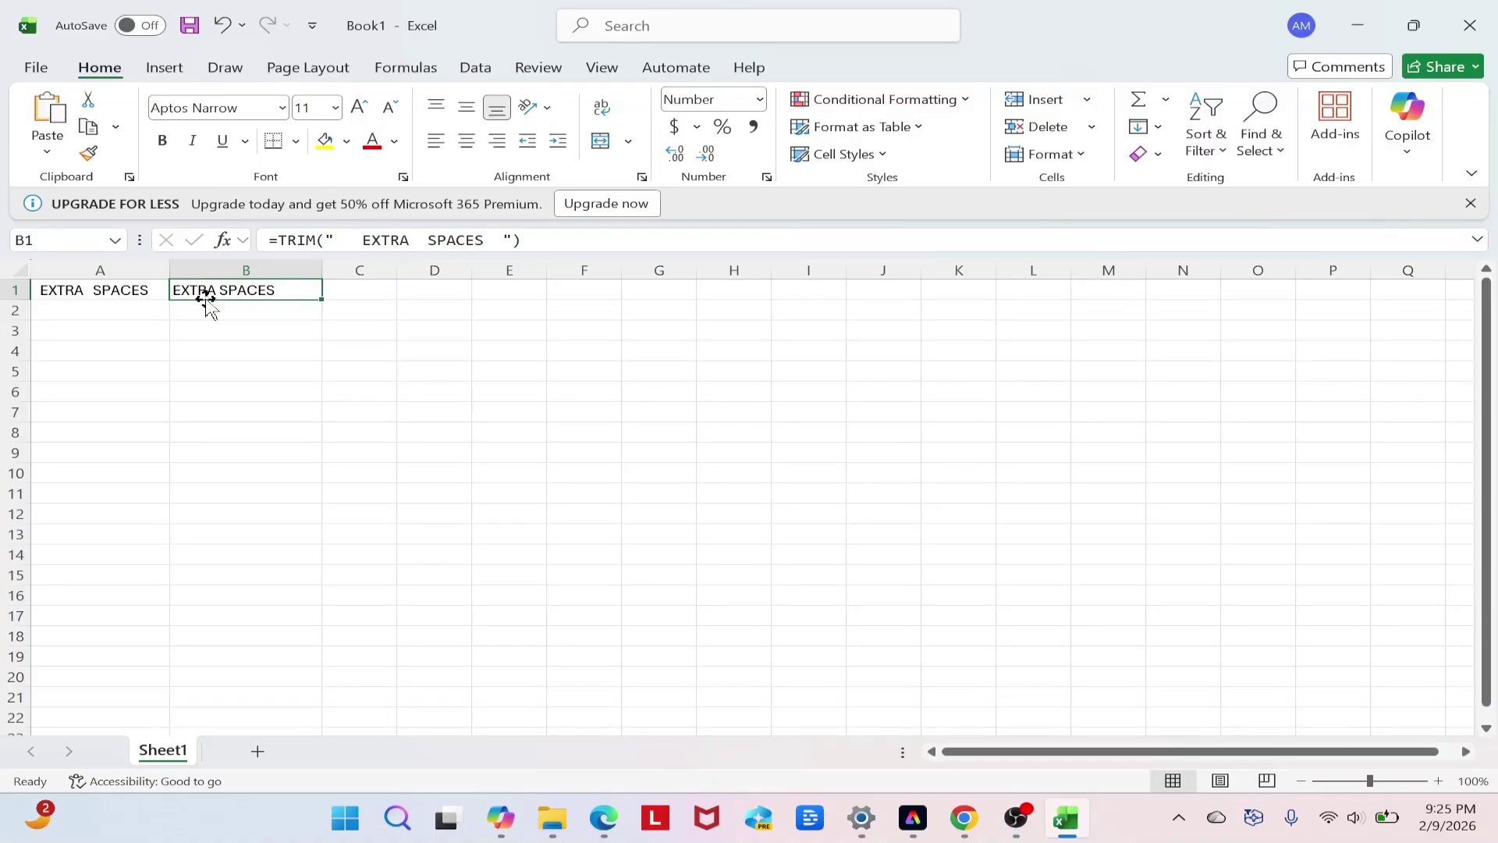
pyautogui.click(308, 313)
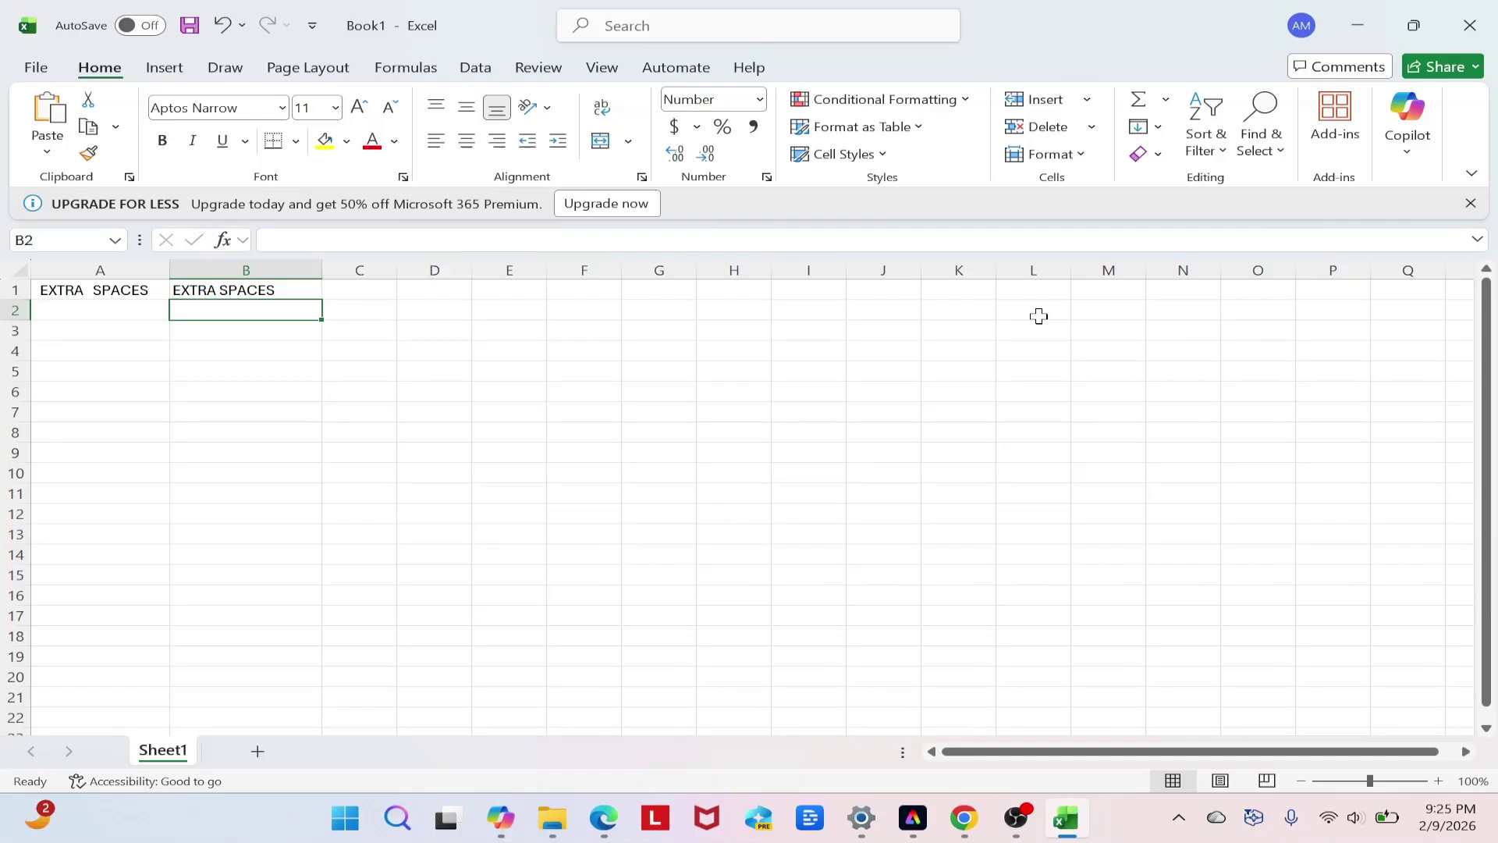
pyautogui.click(1357, 25)
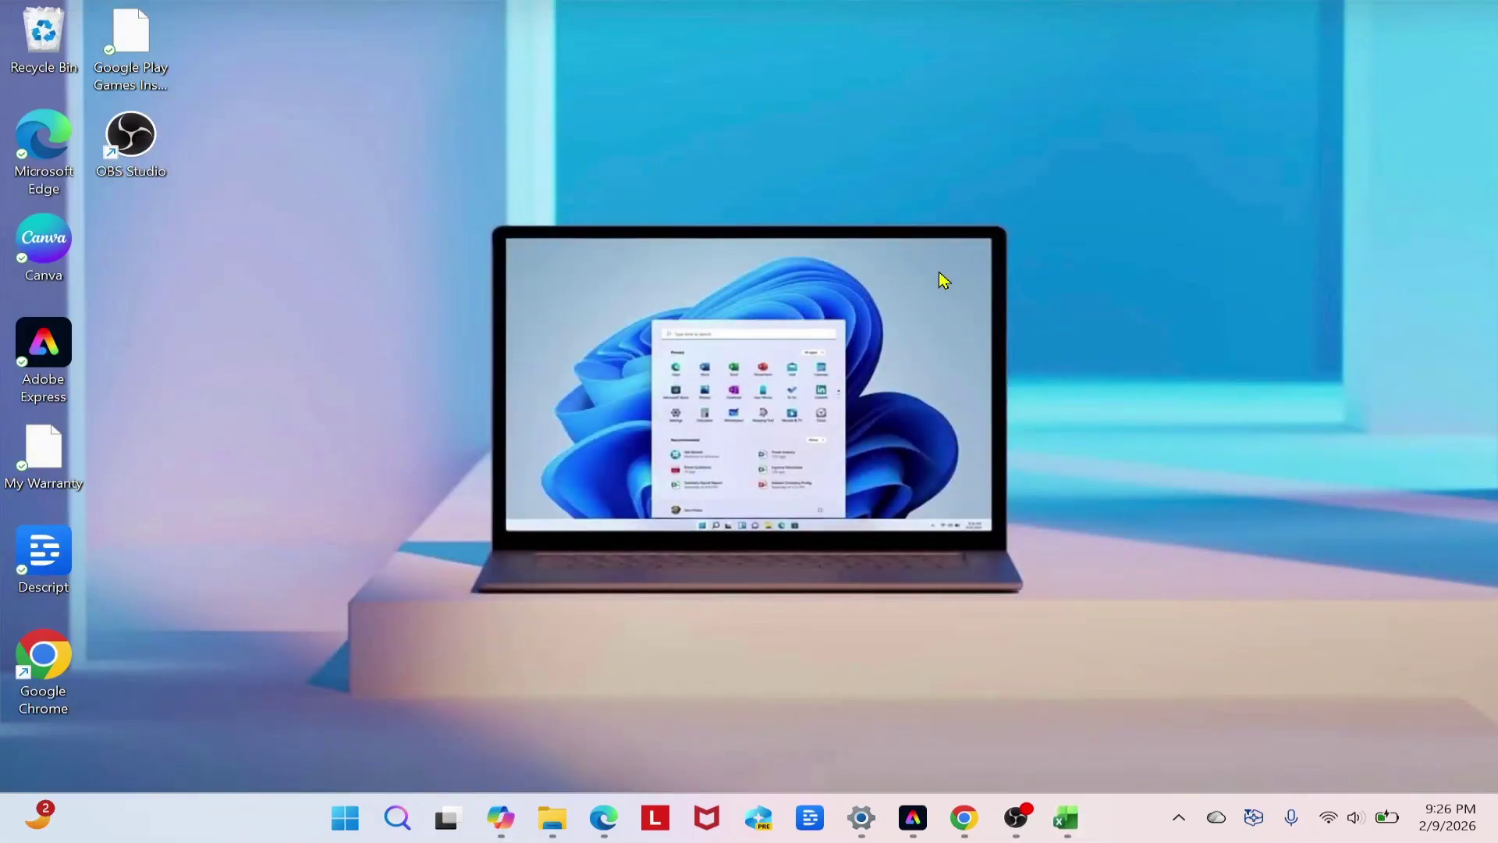